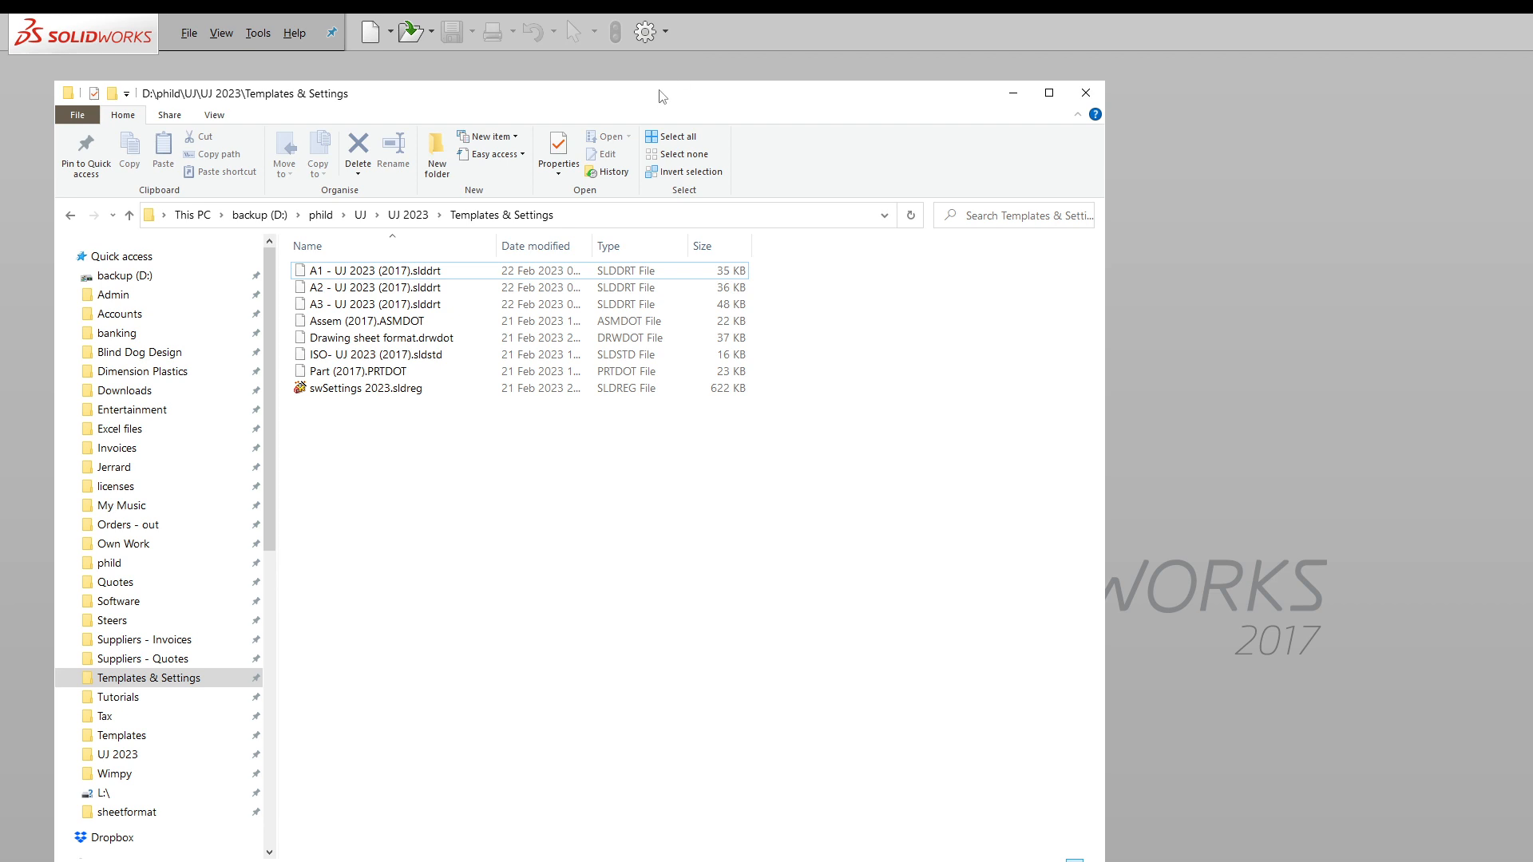
- Unpin the Templates & Settings folder from Quick access
drag(662, 97, 700, 52)
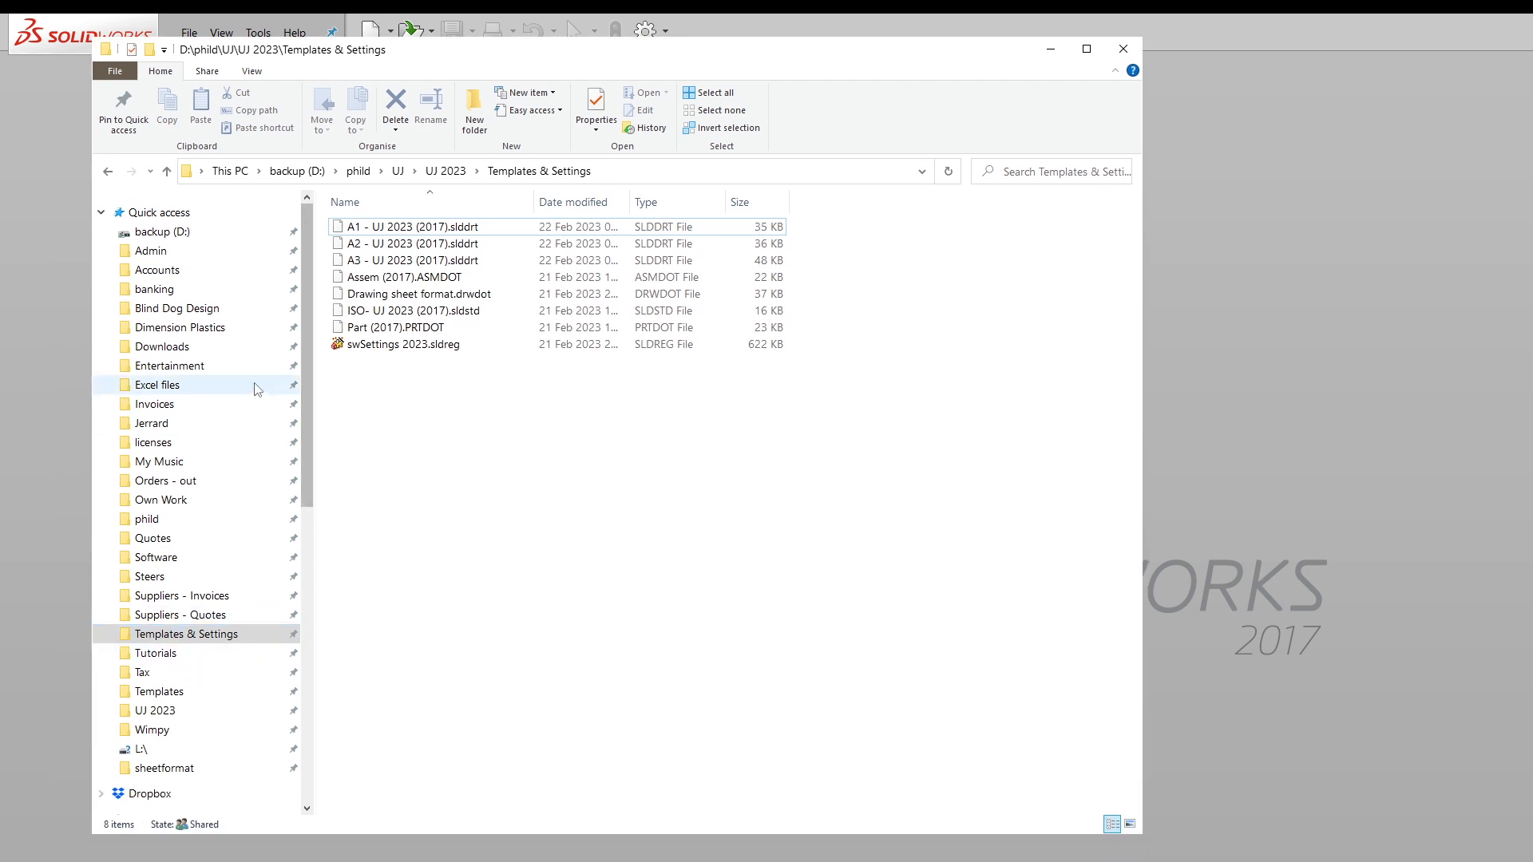
right_click(296, 639)
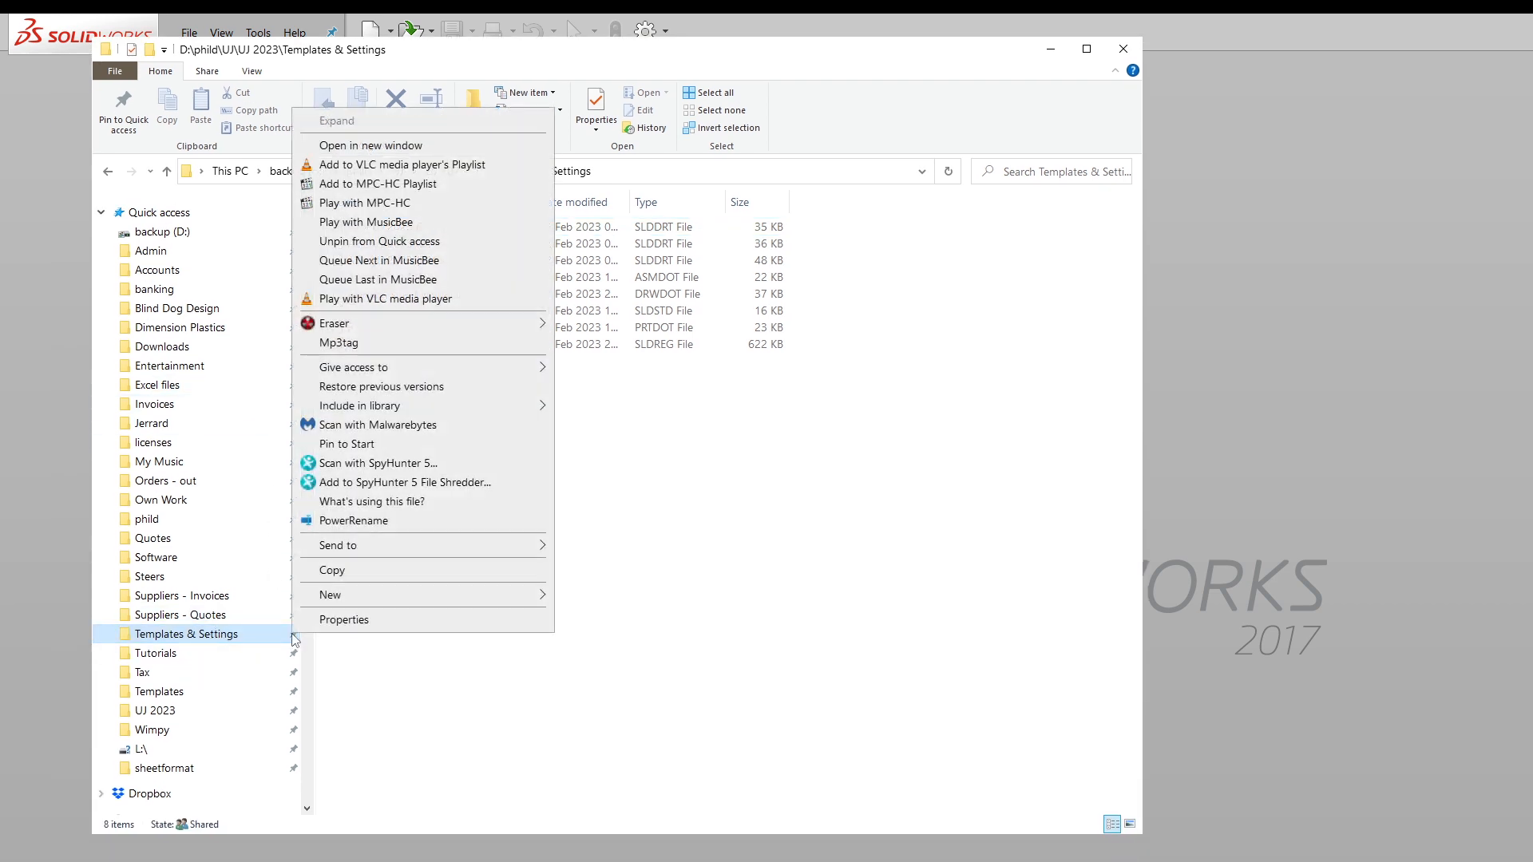
click(355, 242)
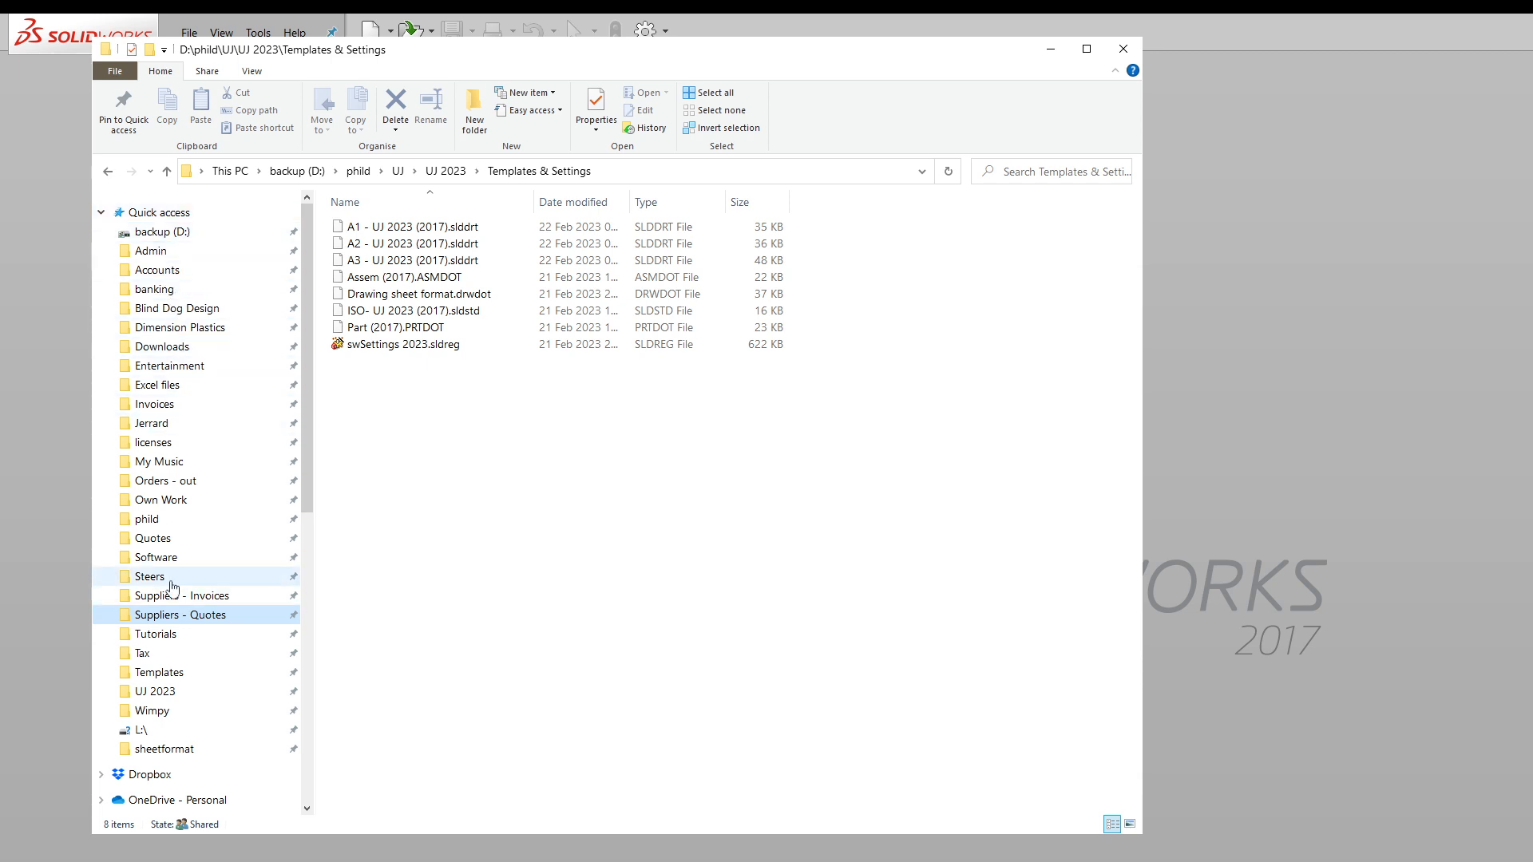
- Switch showing recently used files and frequently used folders in Quick access on and back off, and apply the folder options
right_click(179, 215)
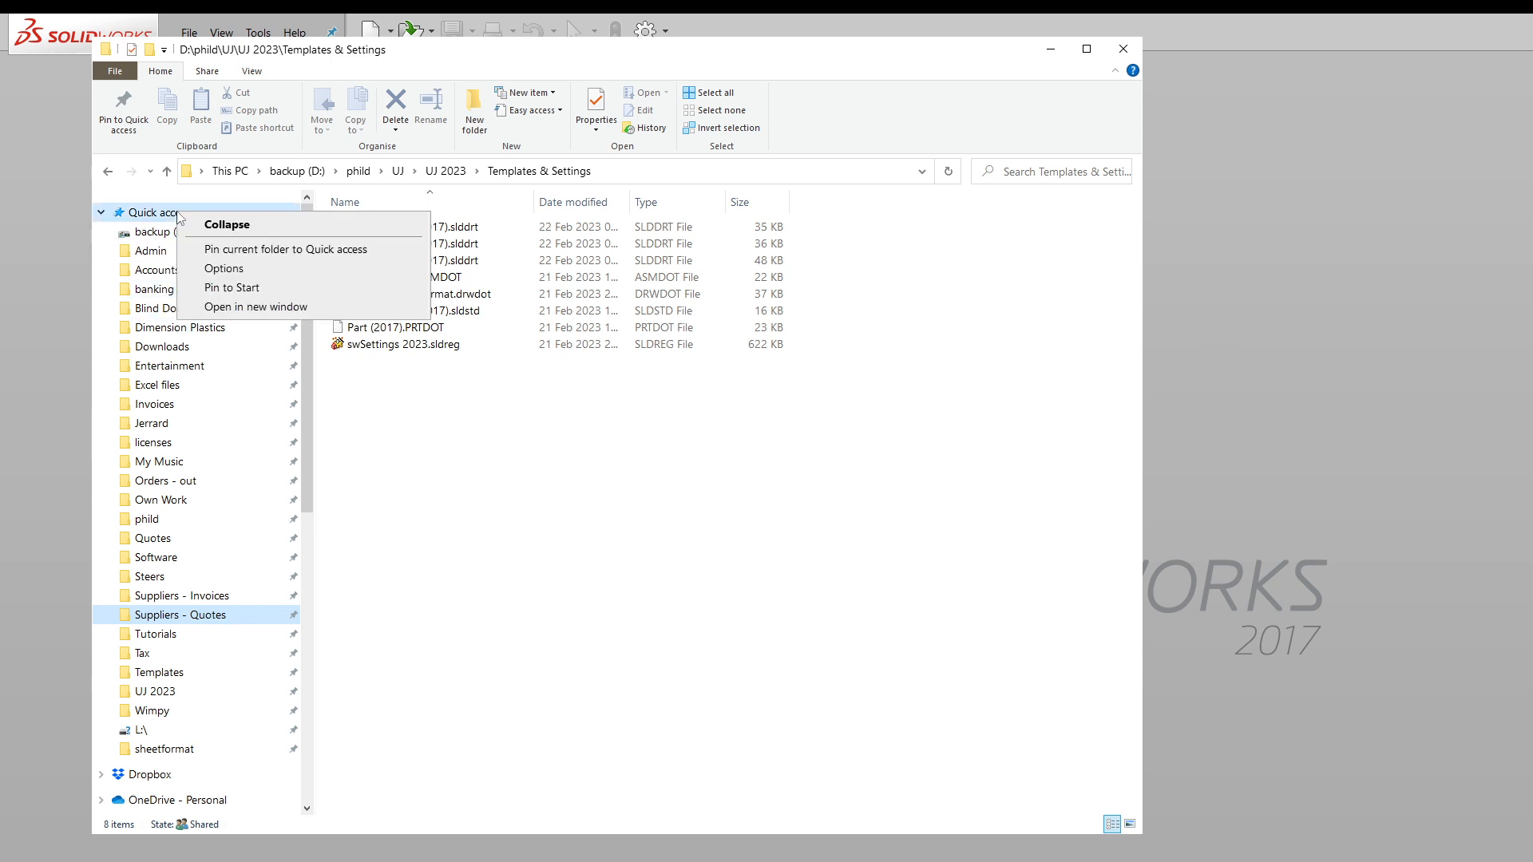
click(225, 269)
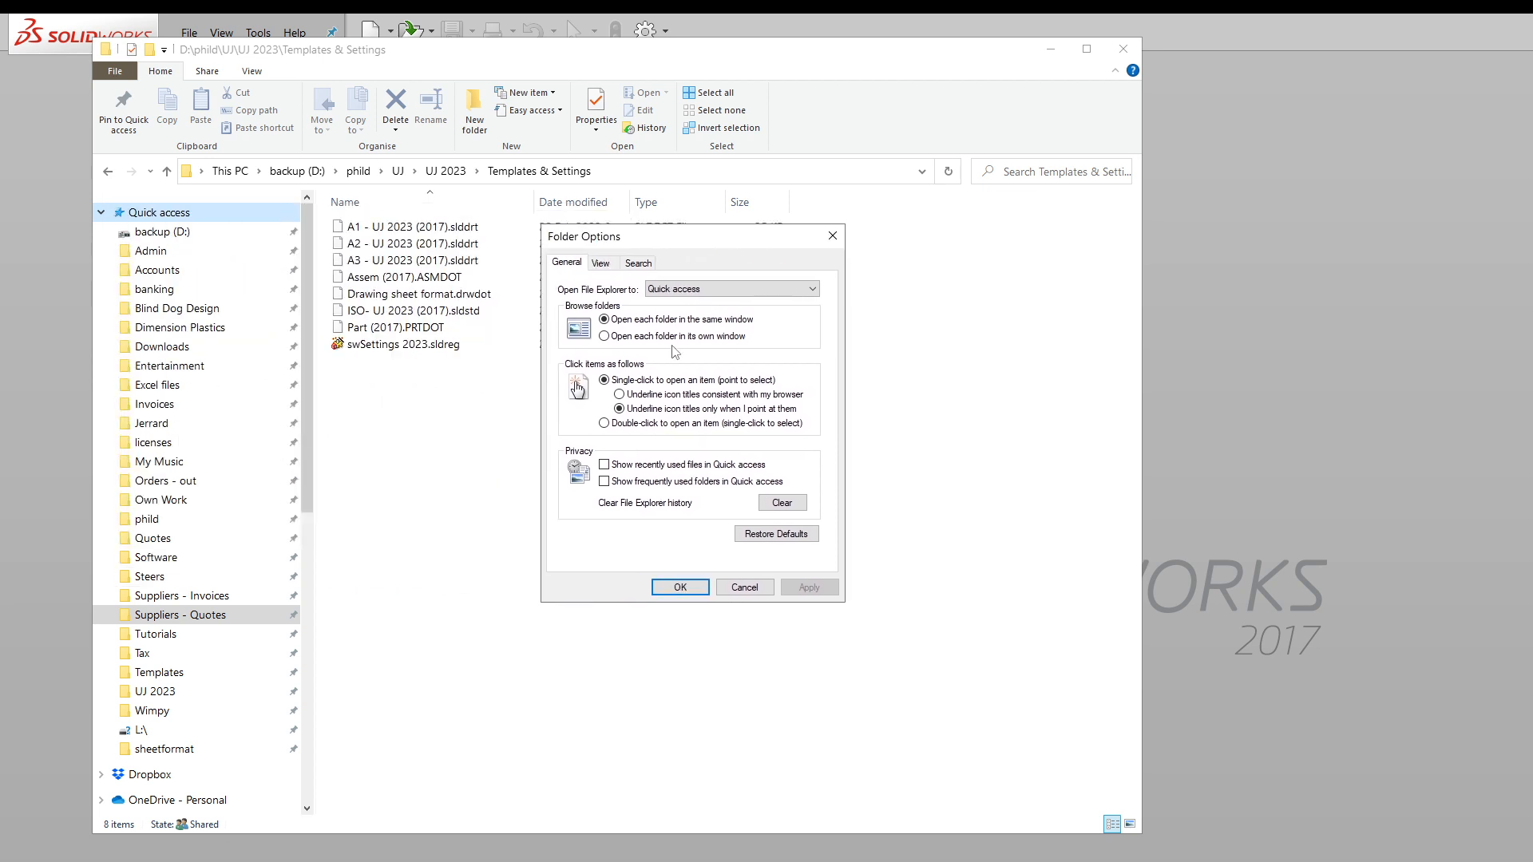
click(604, 481)
click(605, 465)
click(603, 466)
click(604, 482)
click(808, 588)
click(680, 588)
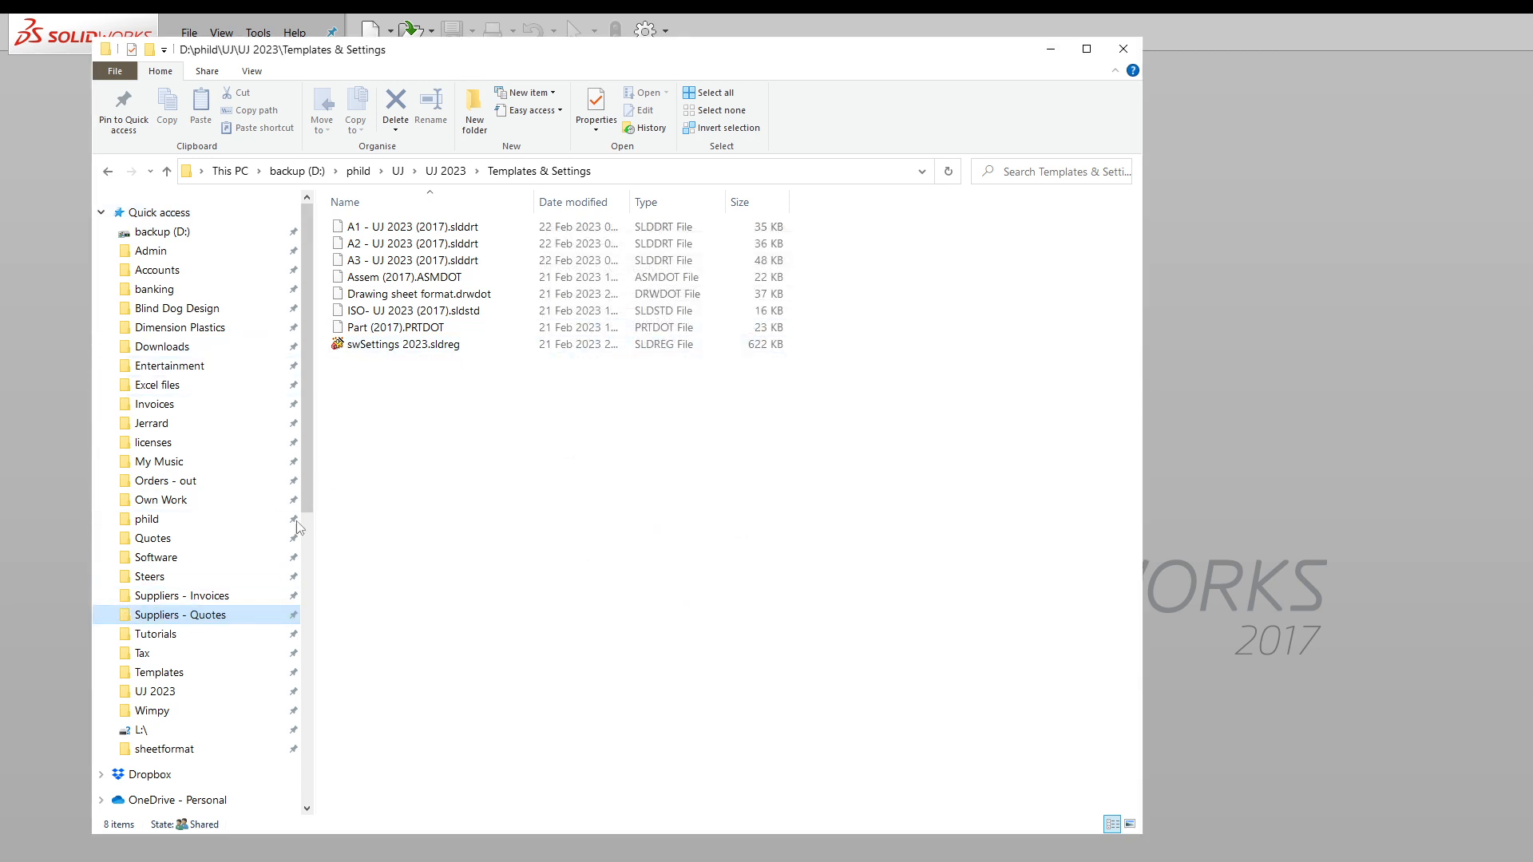
- Browse from the backup (D:) drive through the UJ and UJ 2023 folders and open the Templates & Settings folder
click(297, 171)
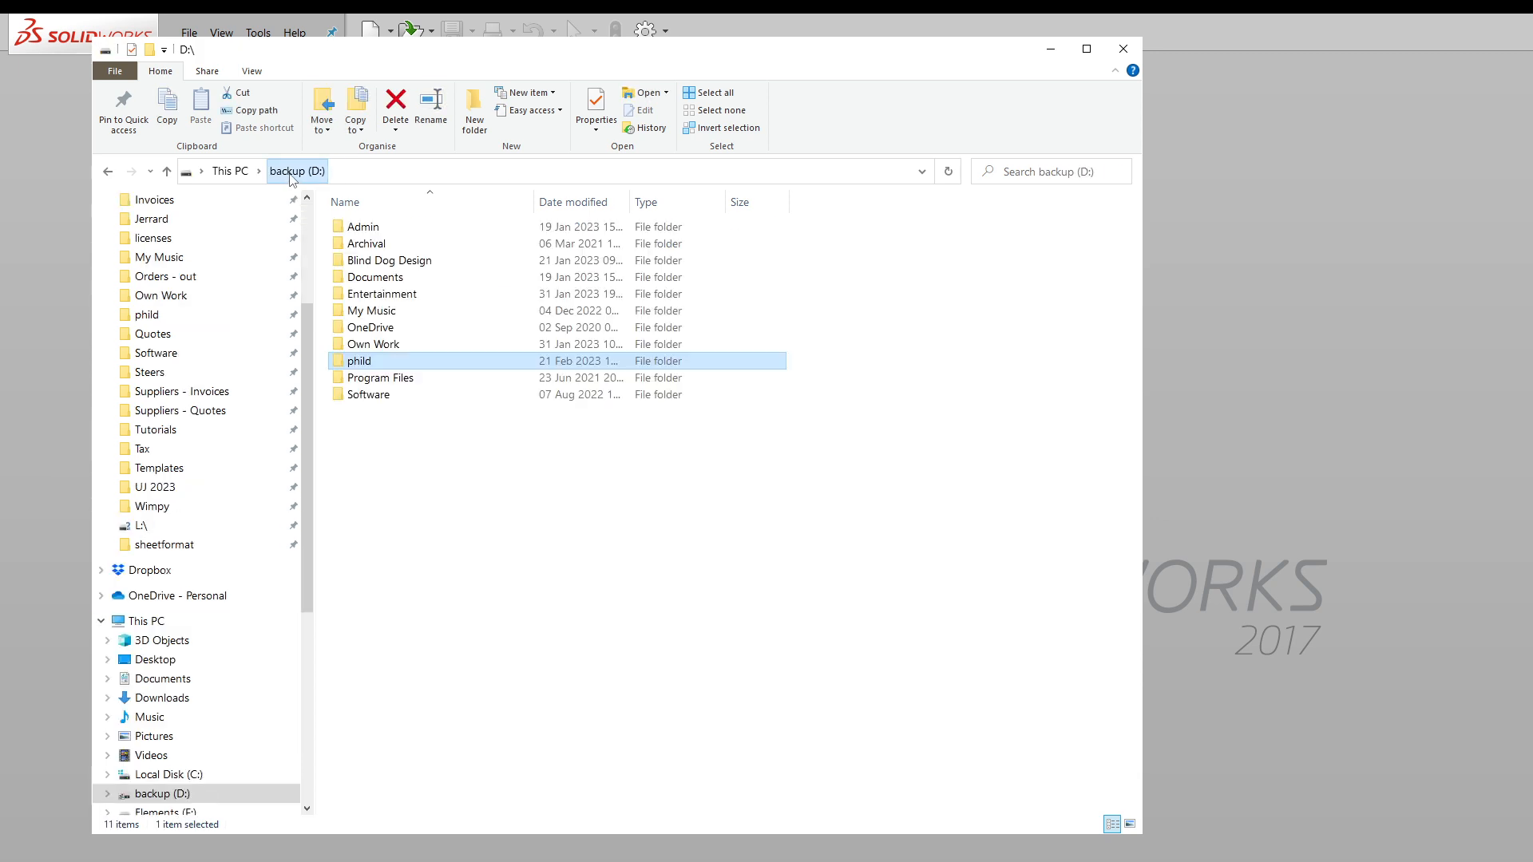
double_click(339, 362)
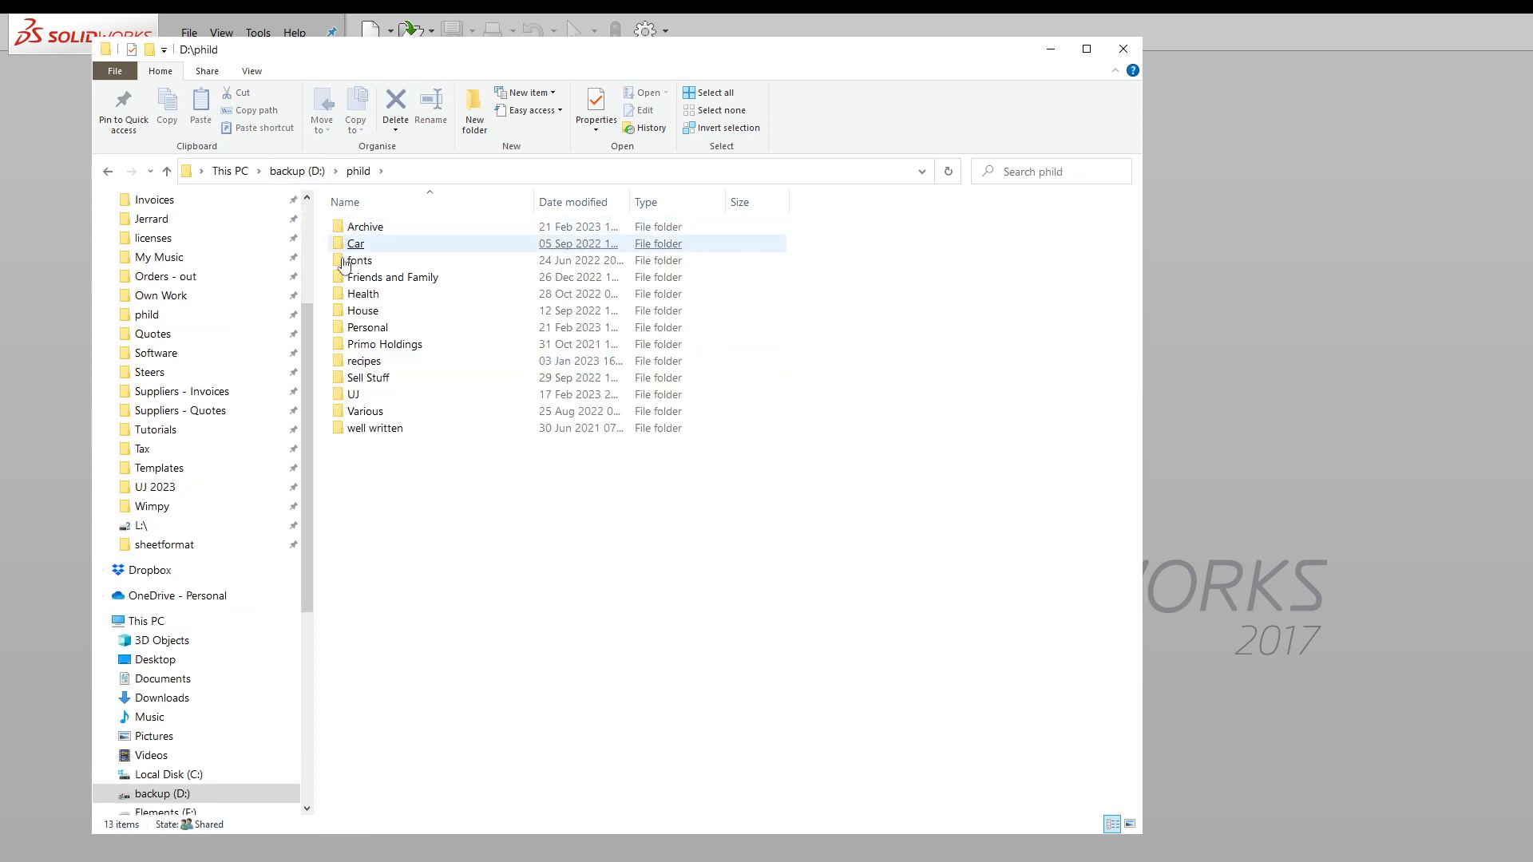
click(371, 412)
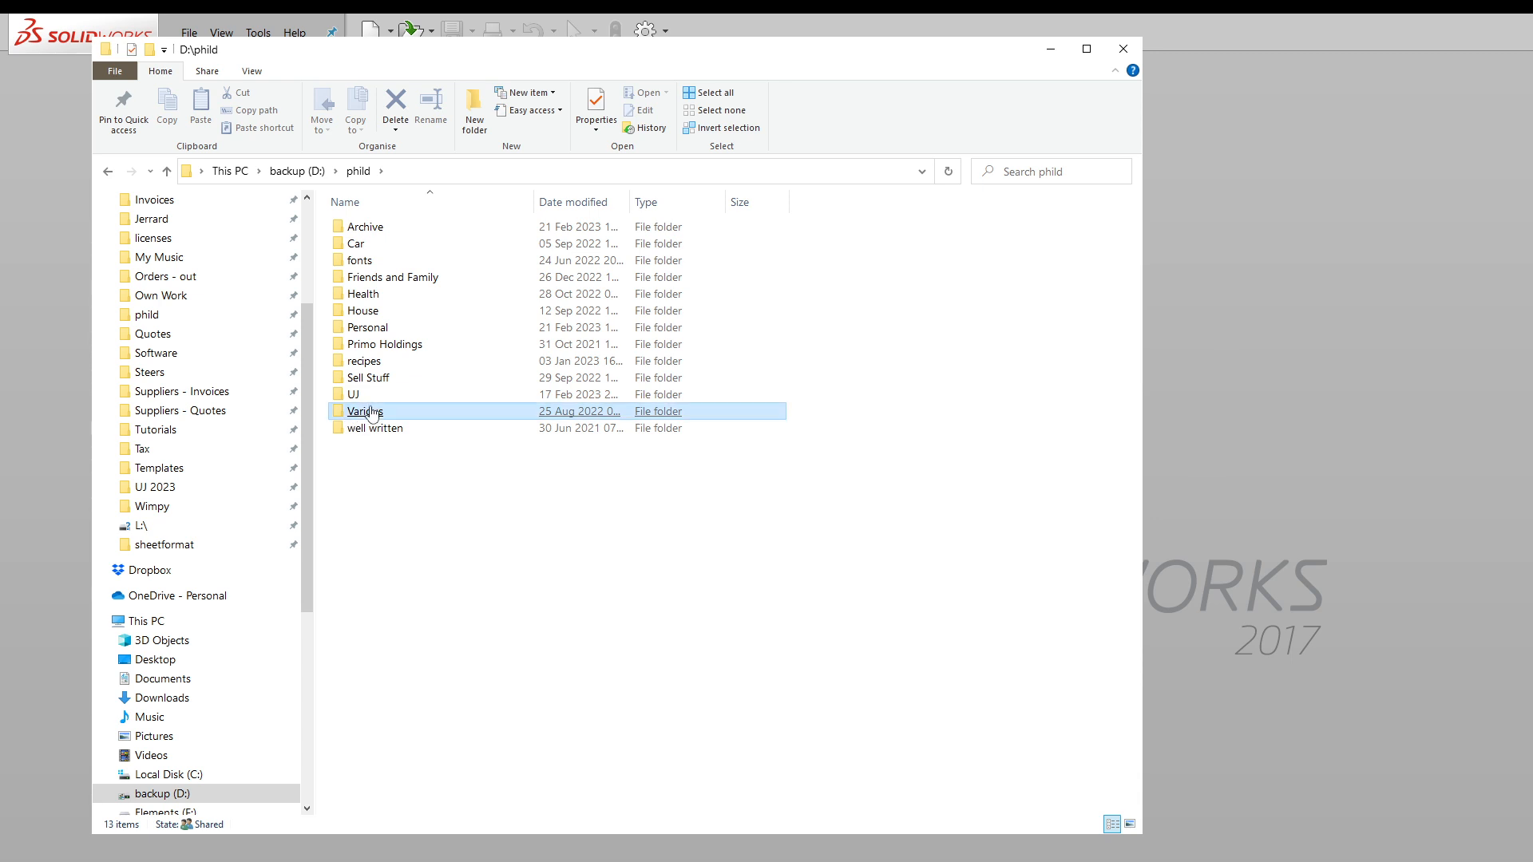
double_click(345, 395)
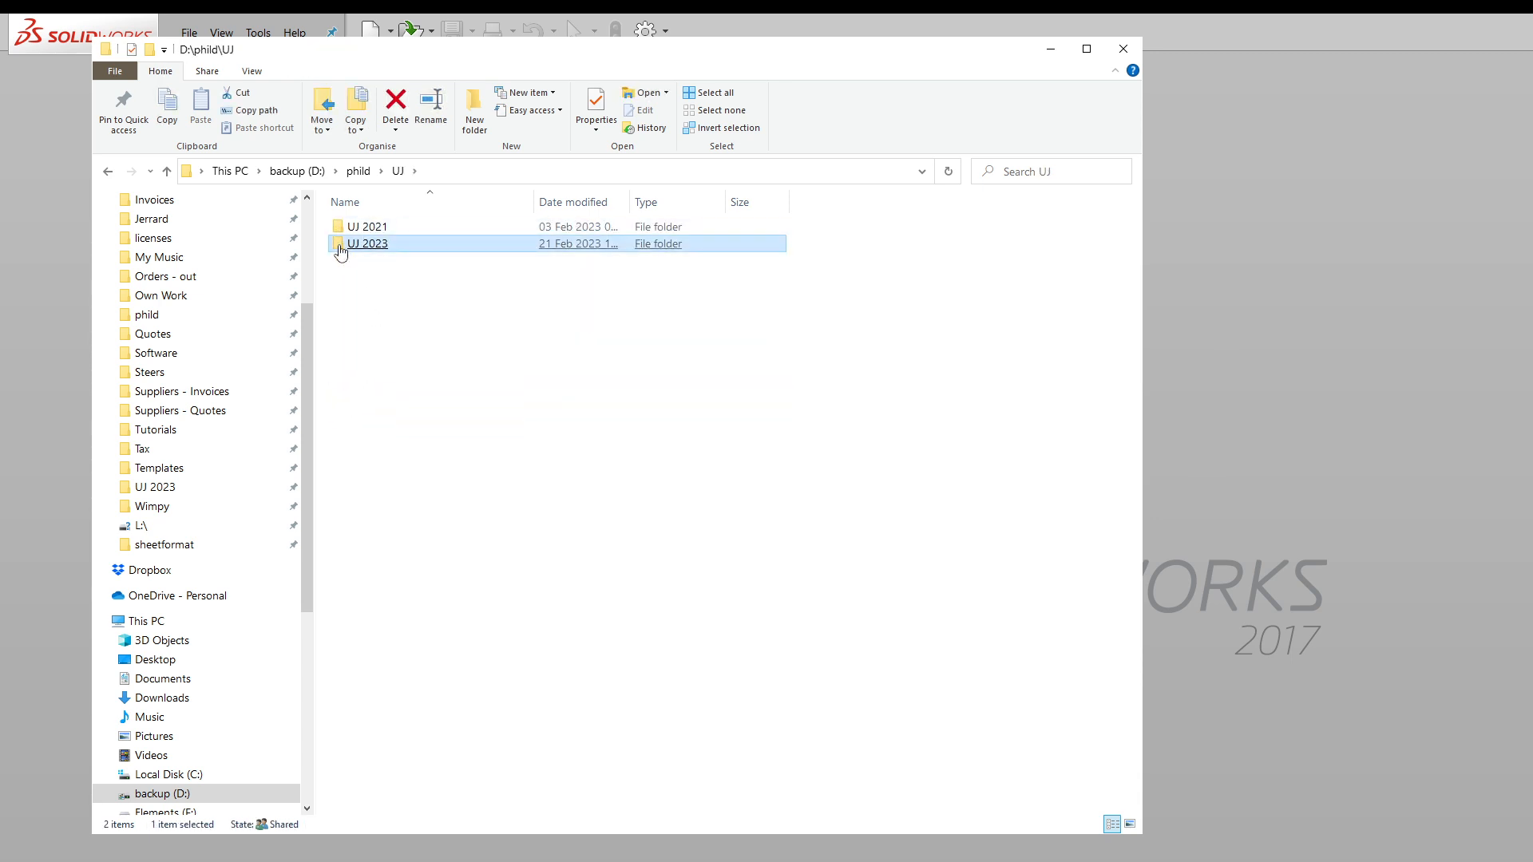
double_click(341, 245)
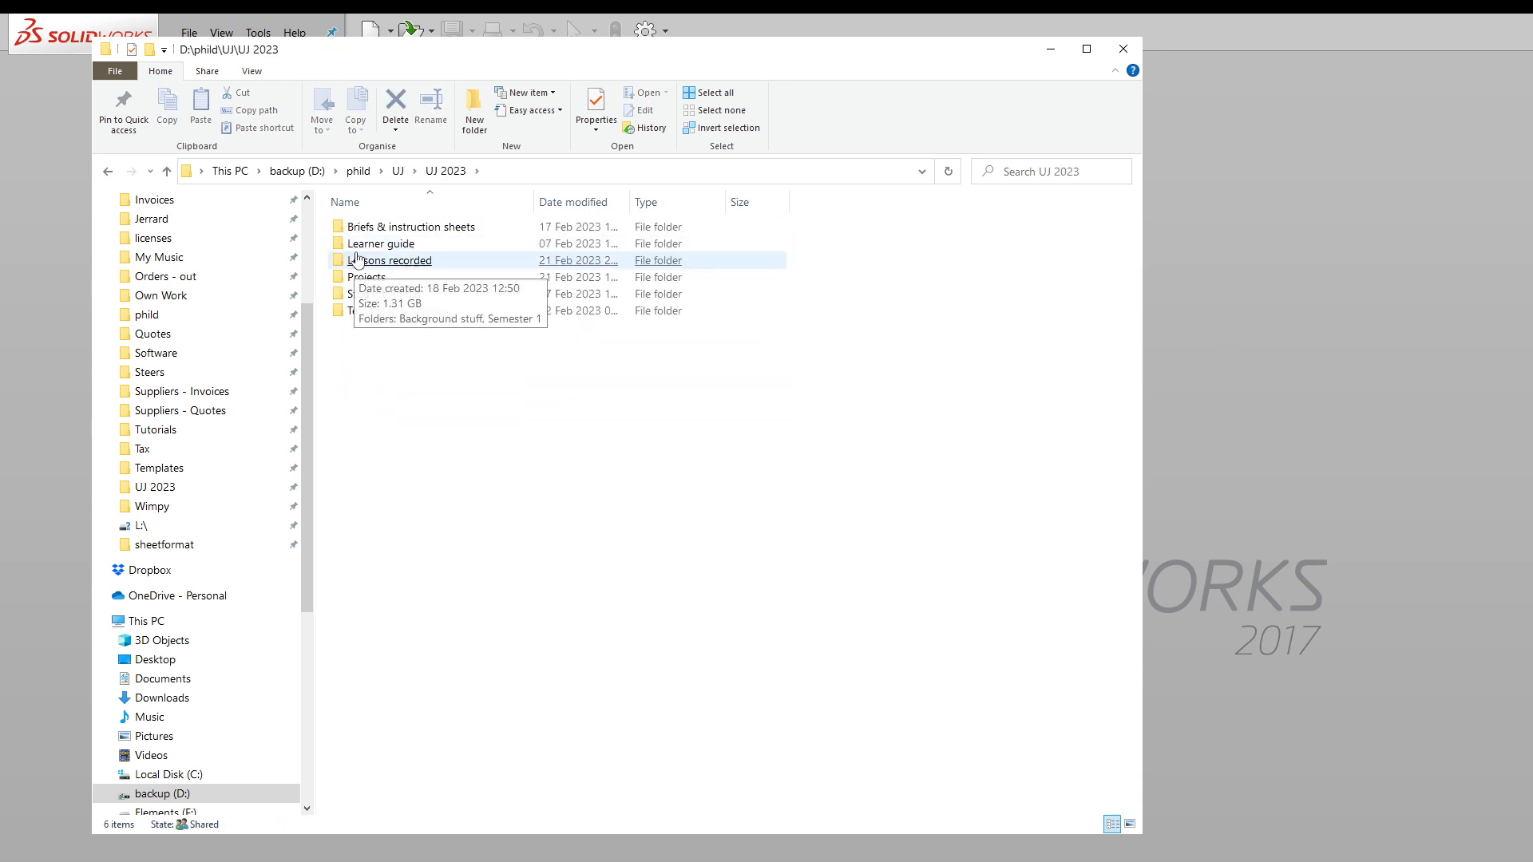
double_click(351, 311)
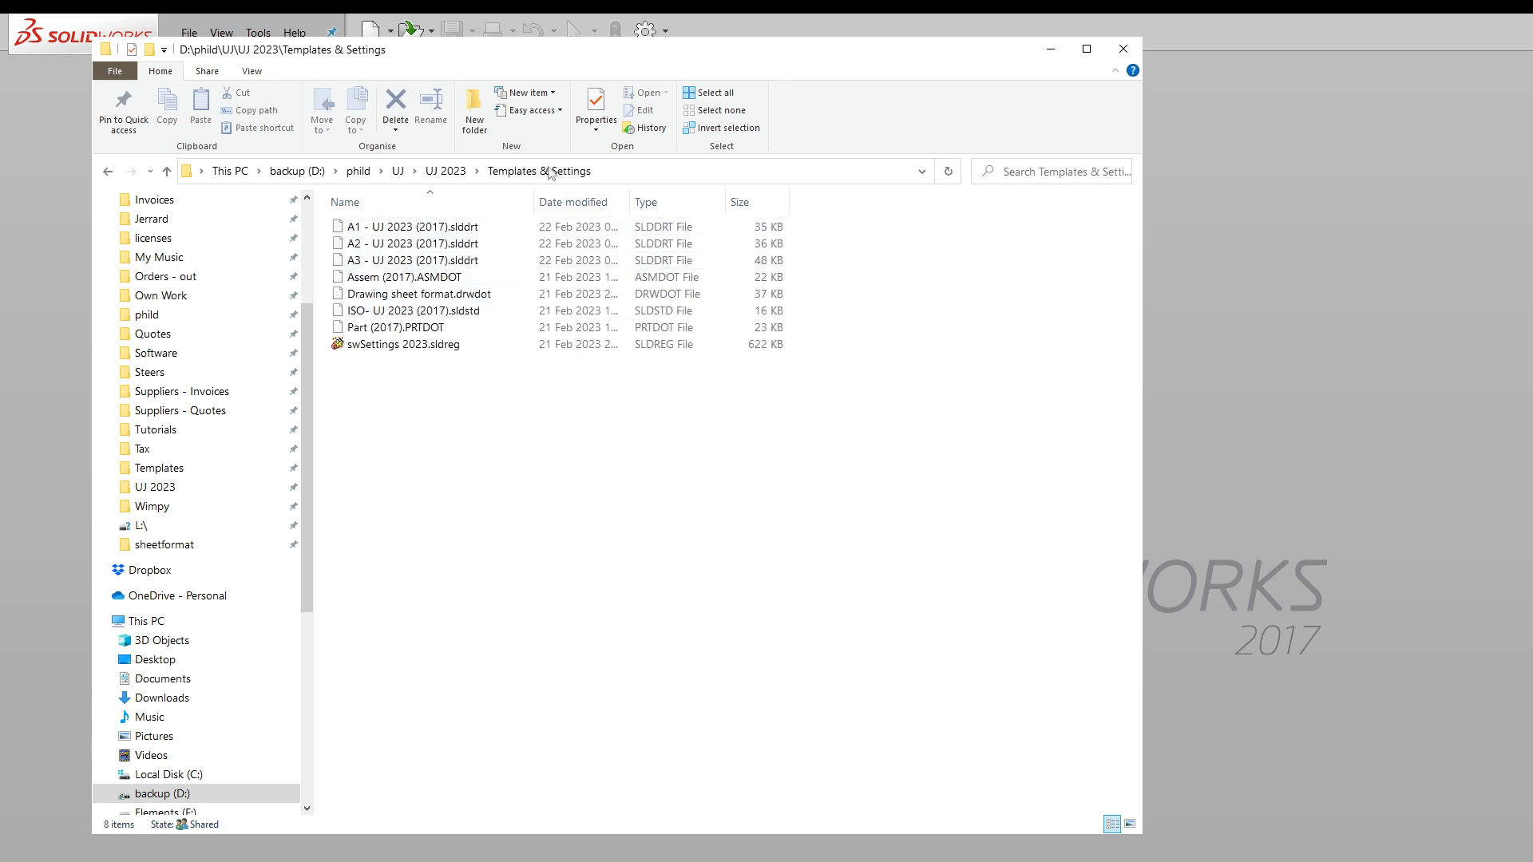
- Pin the current Templates & Settings folder to Quick access and place it directly above Templates in the list
scroll(250, 239, up, 4)
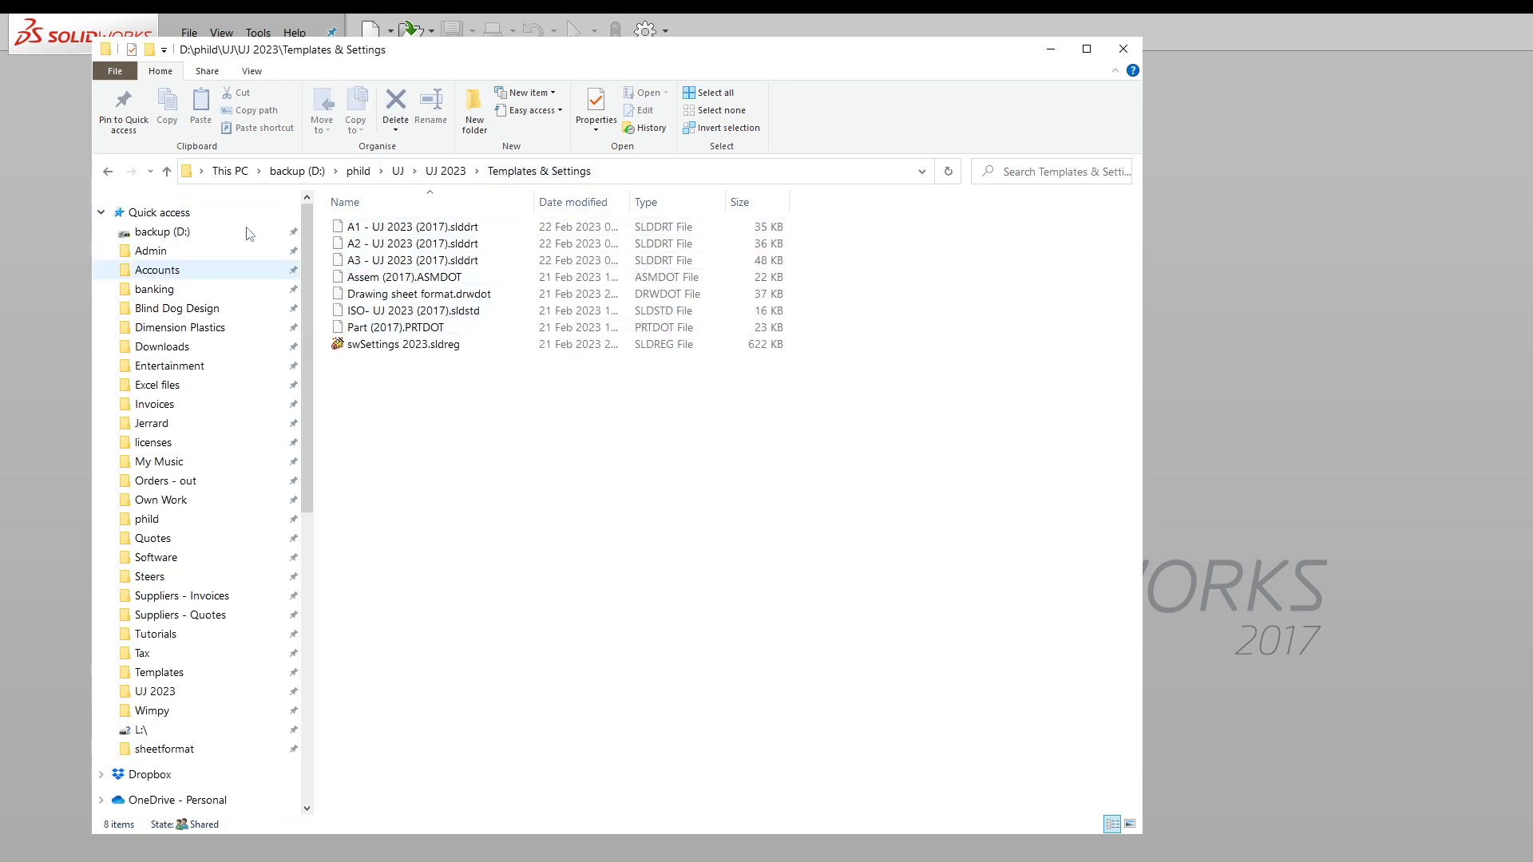
right_click(174, 217)
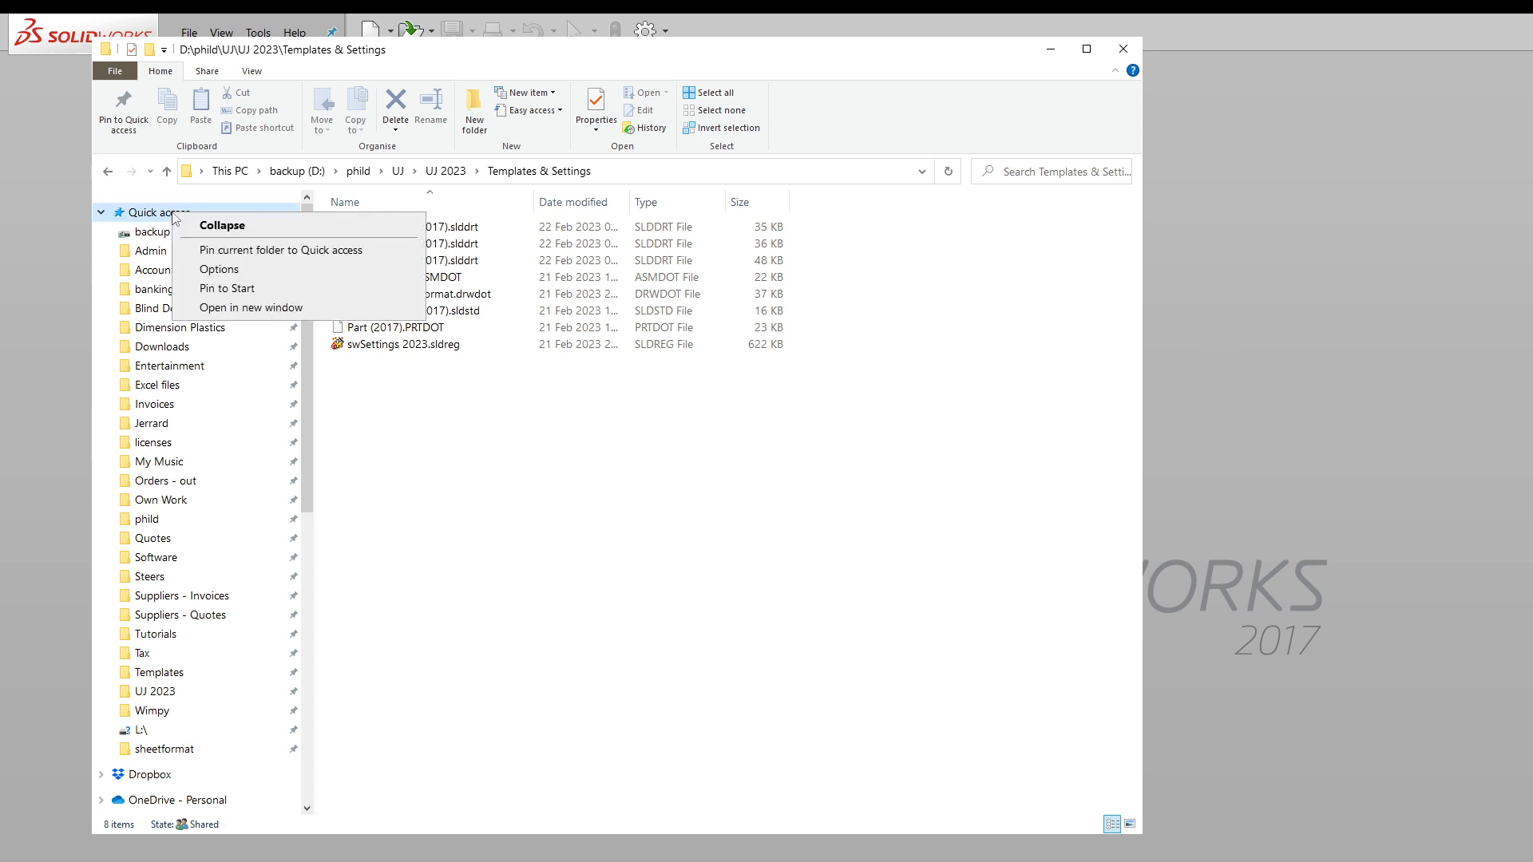
click(228, 250)
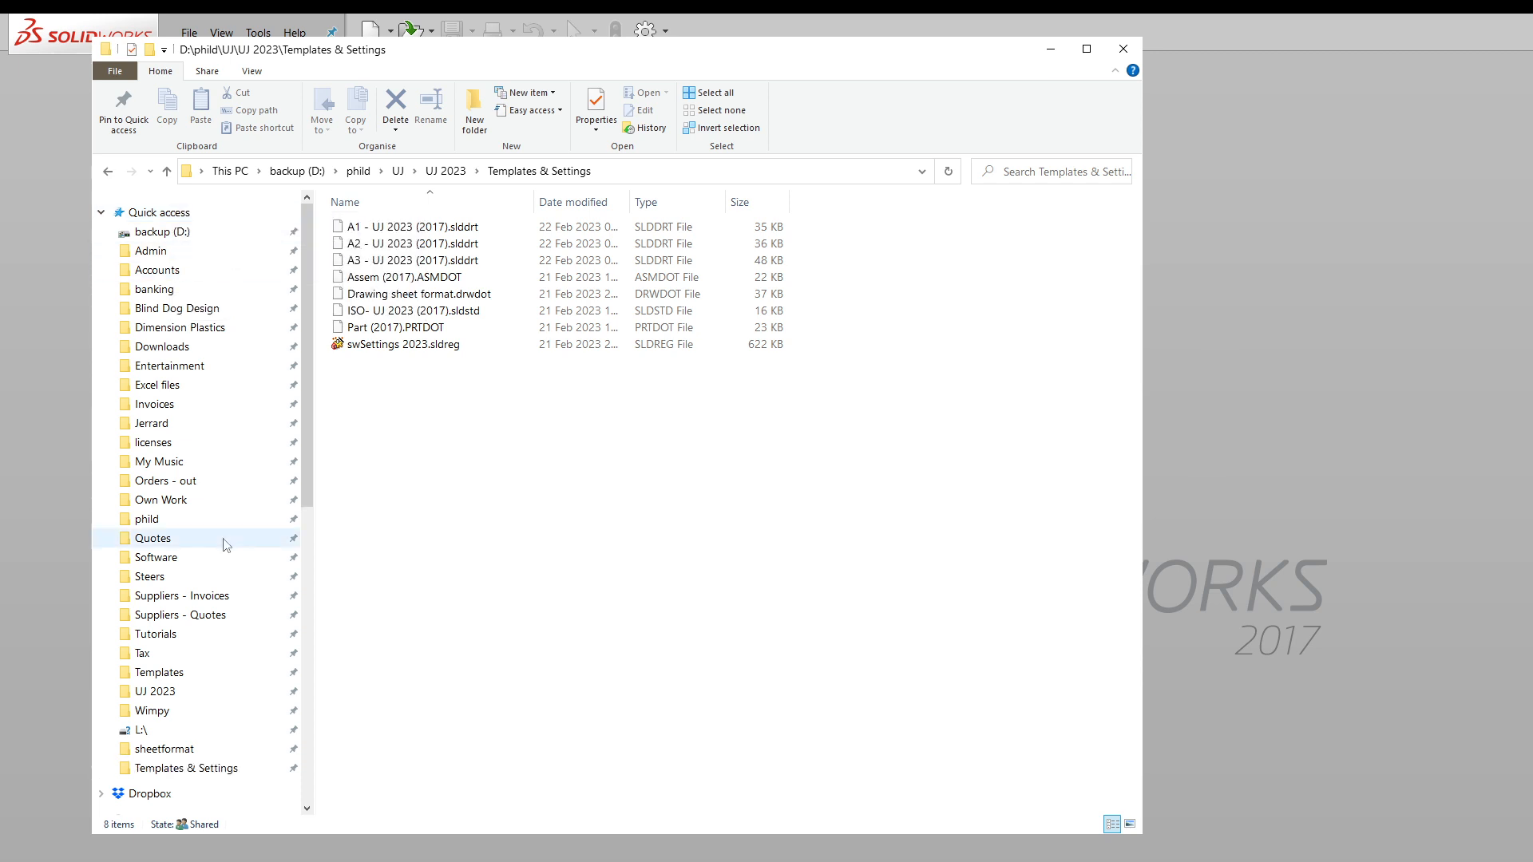
scroll(192, 623, down, 2)
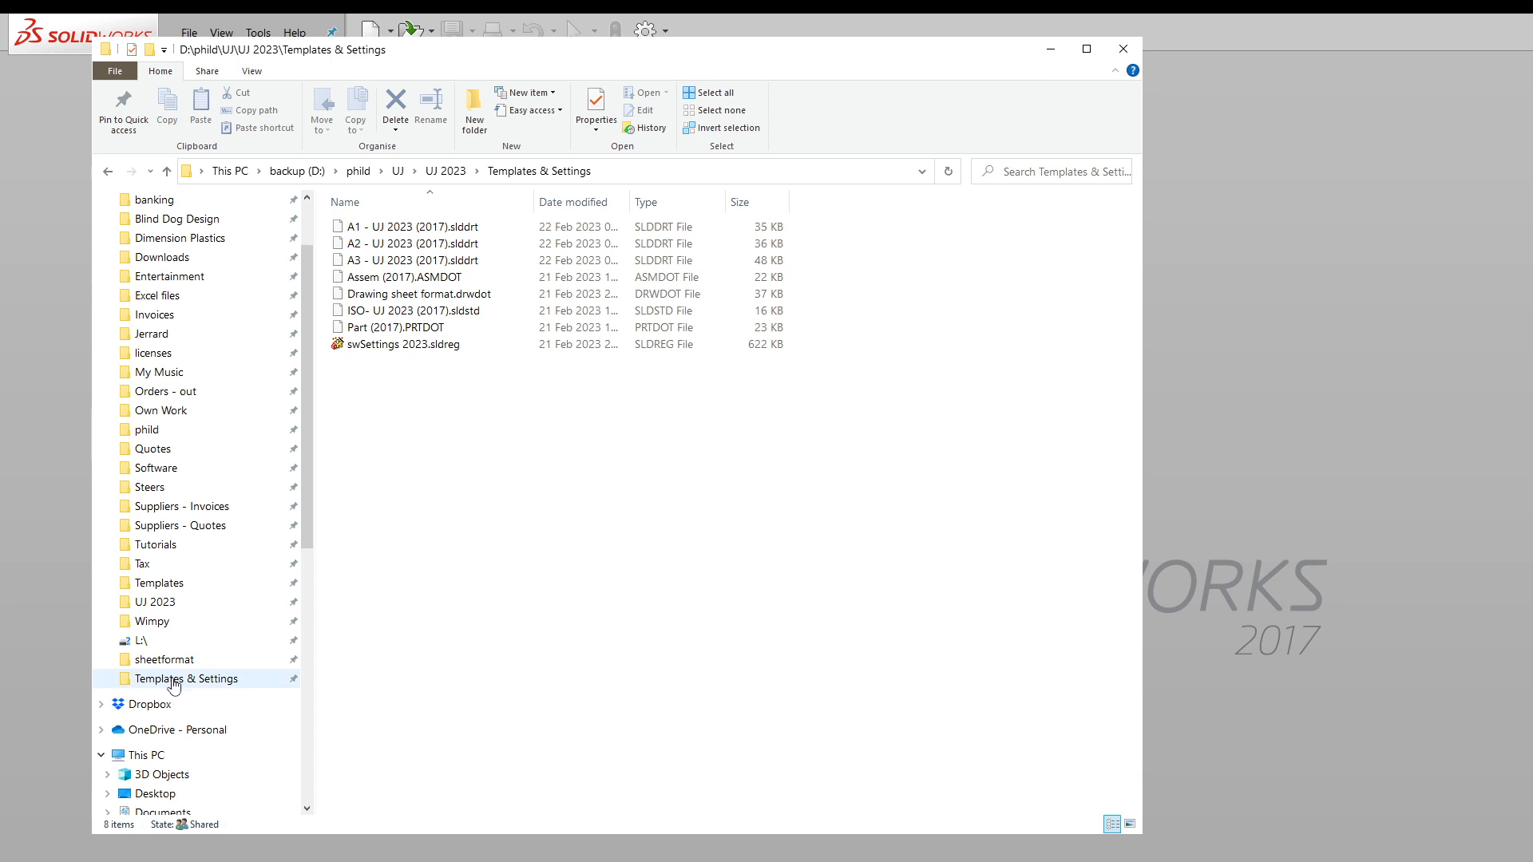
drag(173, 684, 198, 578)
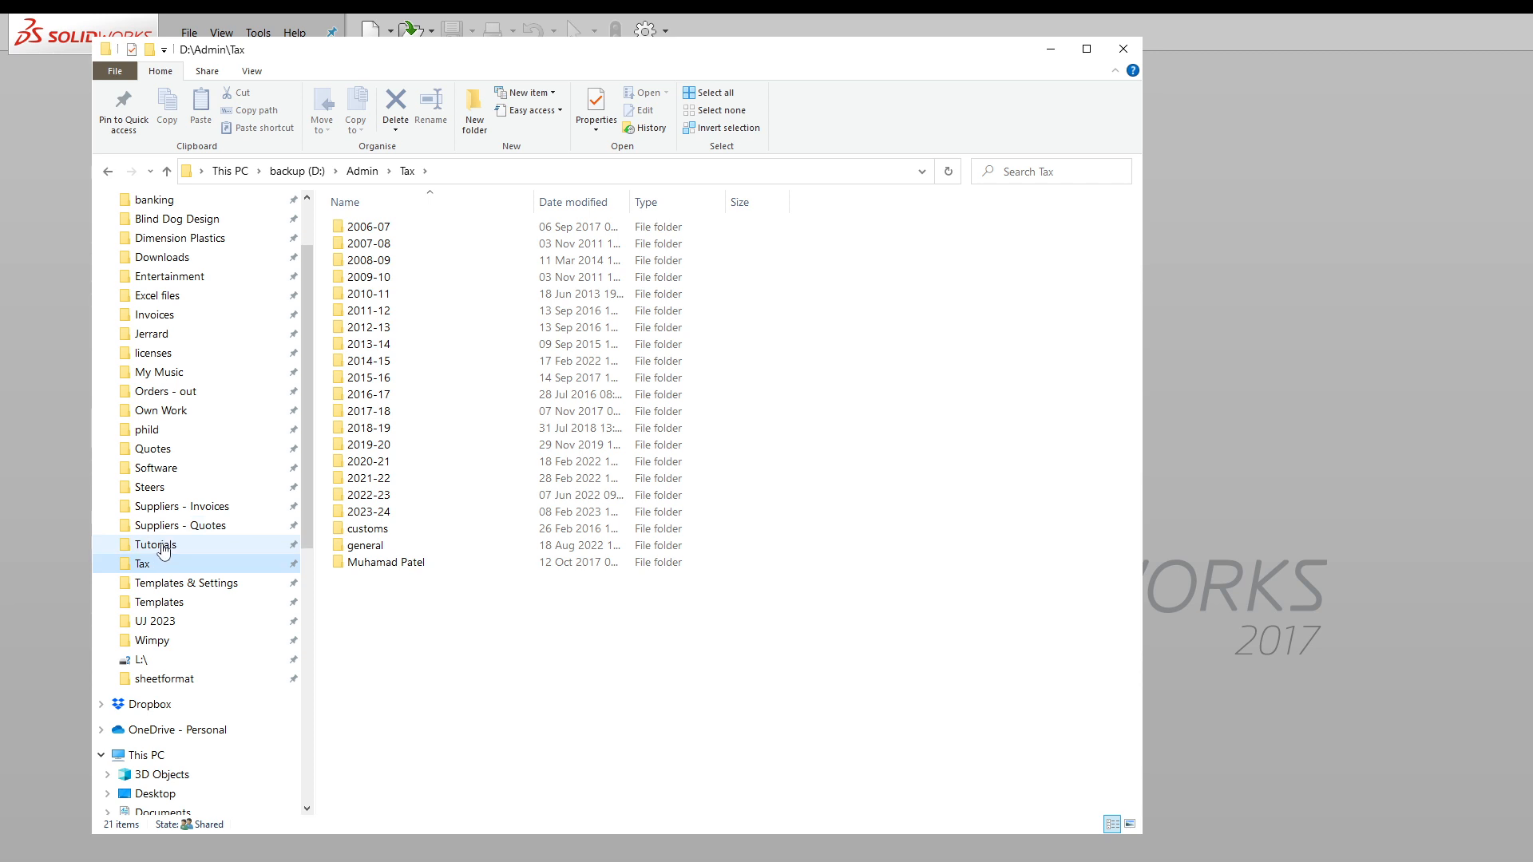
- Move the Tutorials shortcut to directly below Templates in Quick access, cancelling the accidental copy of the Software folder
drag(163, 552, 174, 605)
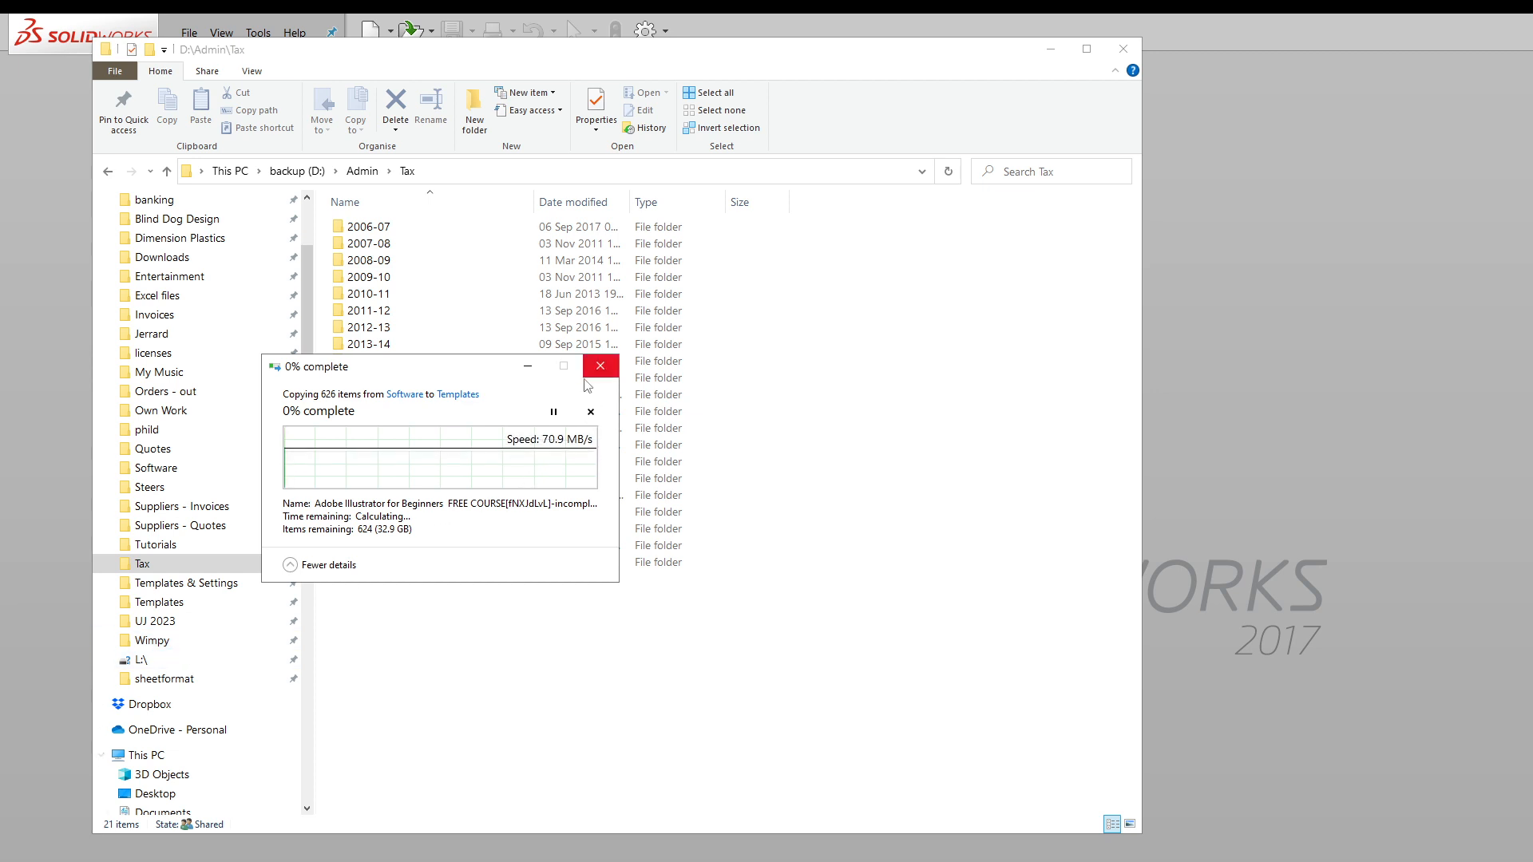
click(591, 411)
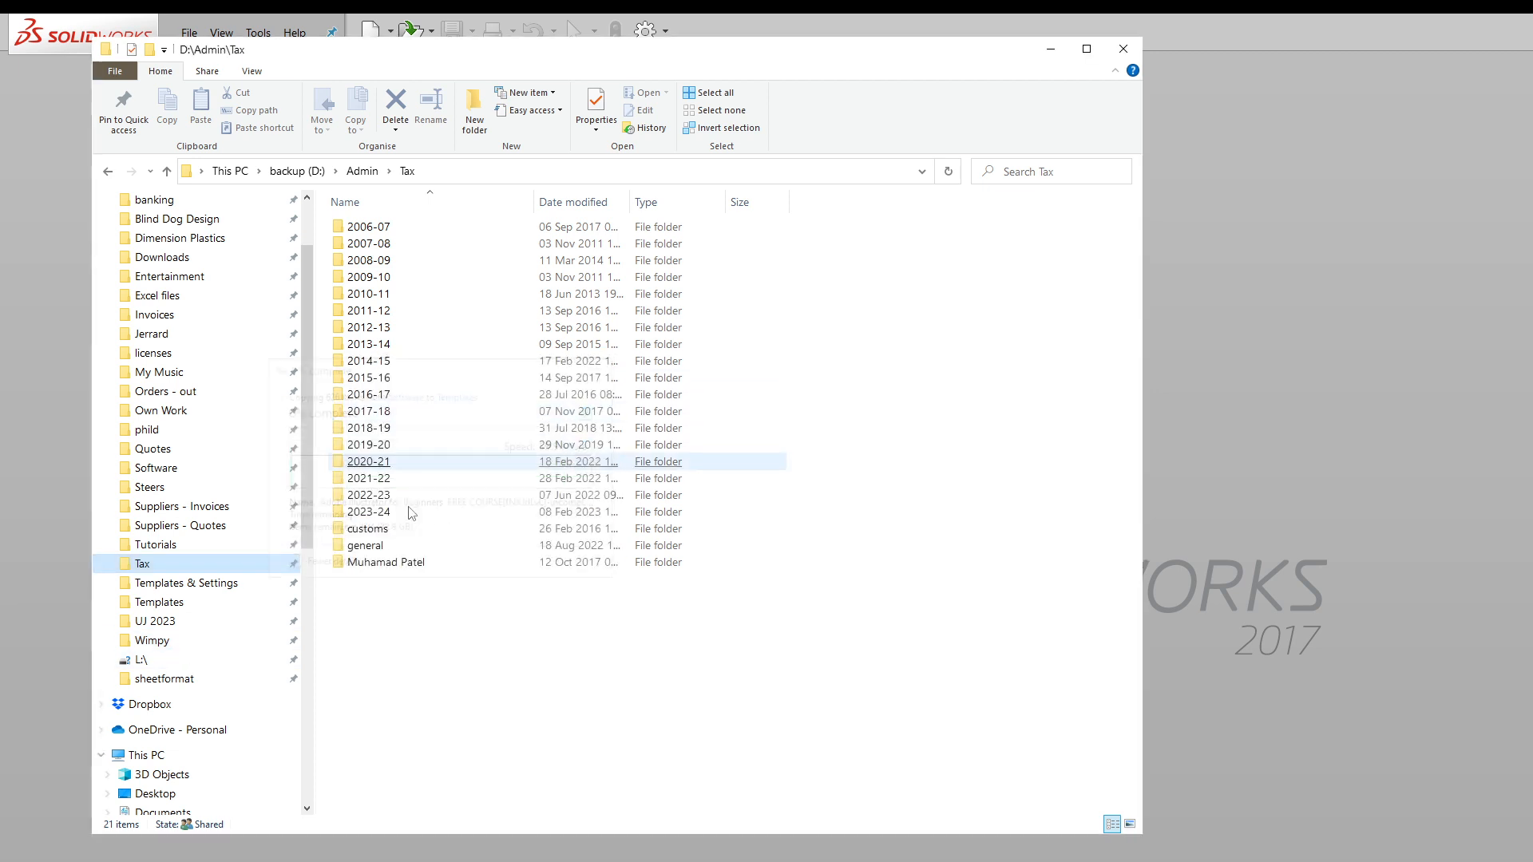
drag(156, 545, 172, 605)
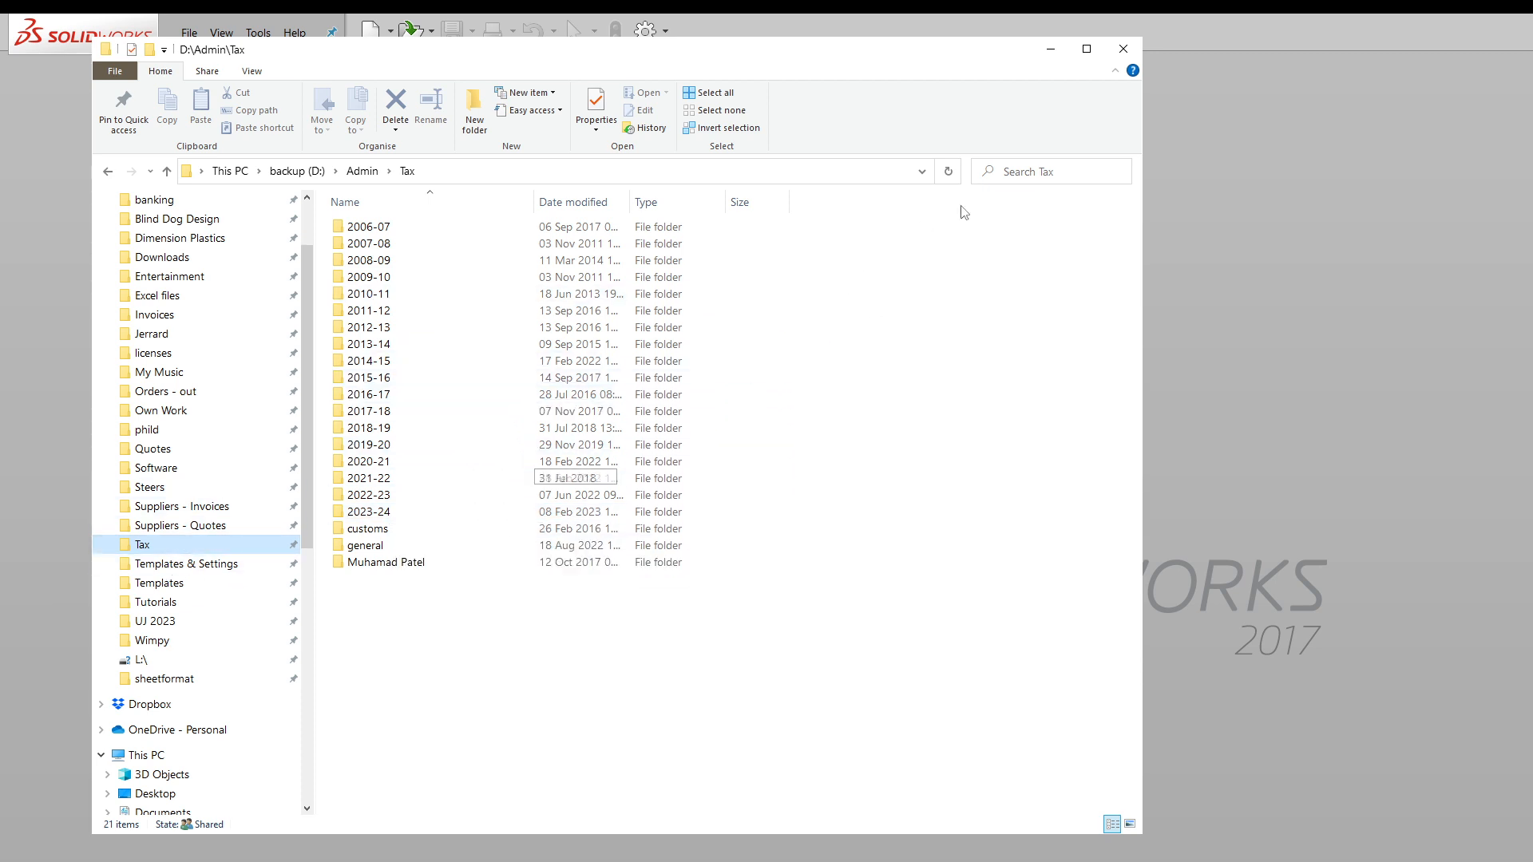
- Copy the full path of the pinned Templates & Settings folder and return to SOLIDWORKS
click(187, 564)
click(600, 171)
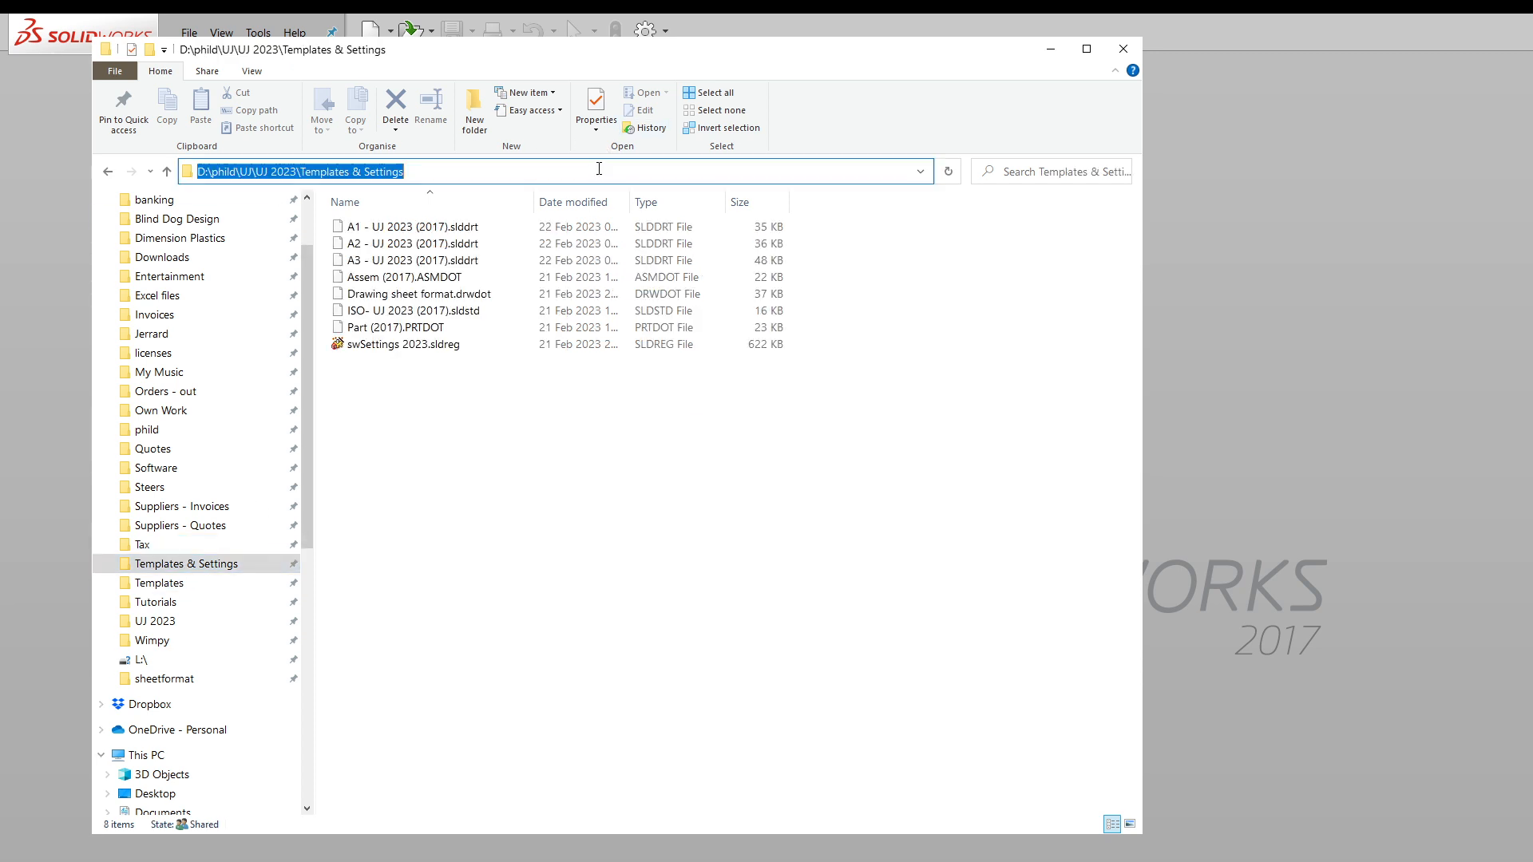
click(1051, 49)
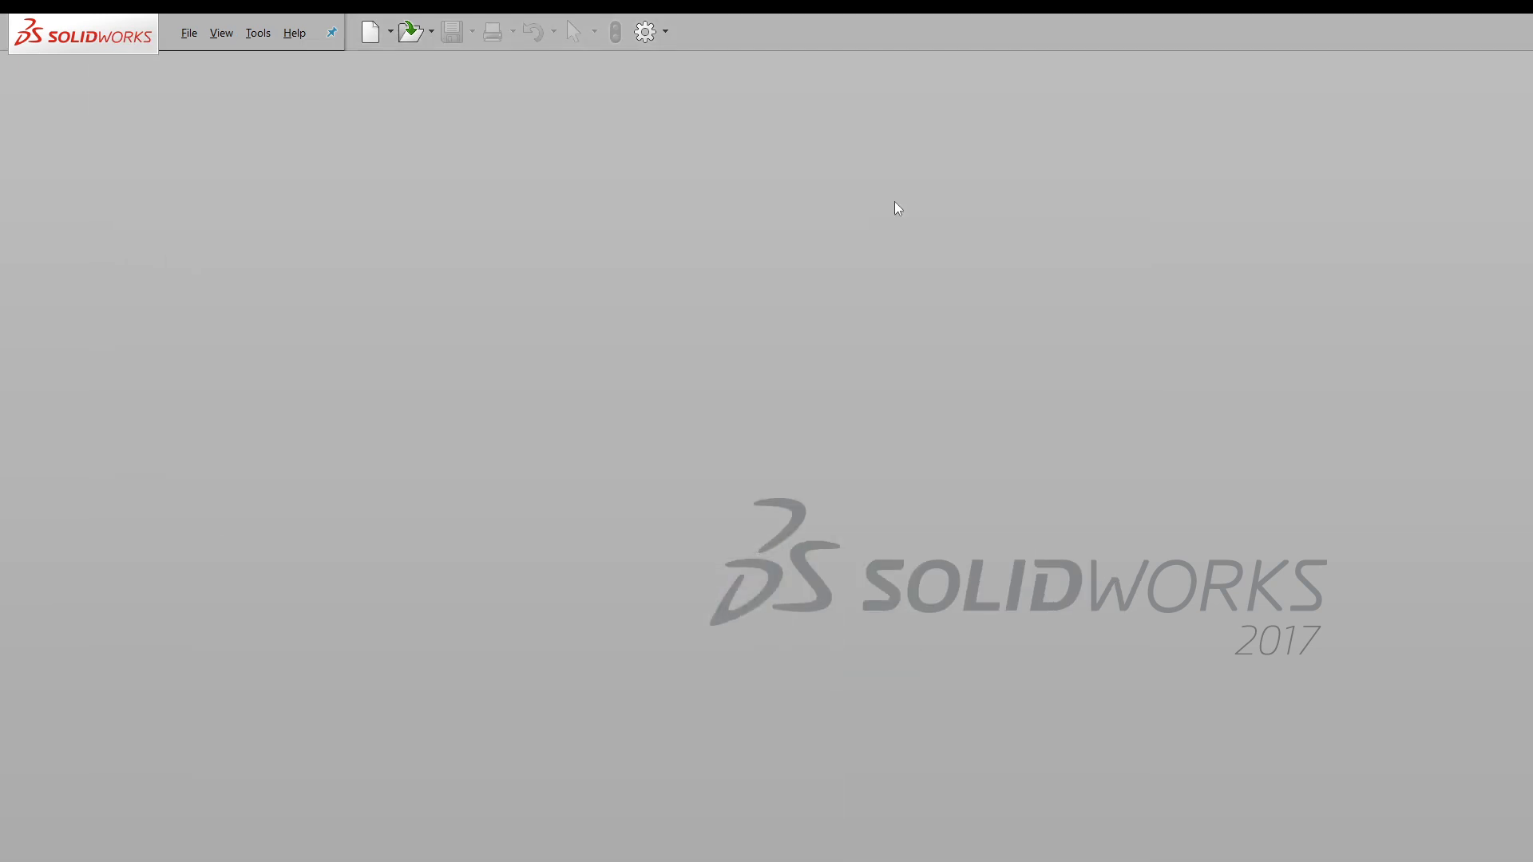
- Open the File Locations page of the System Options and show the folders for Sheet Formats
click(645, 33)
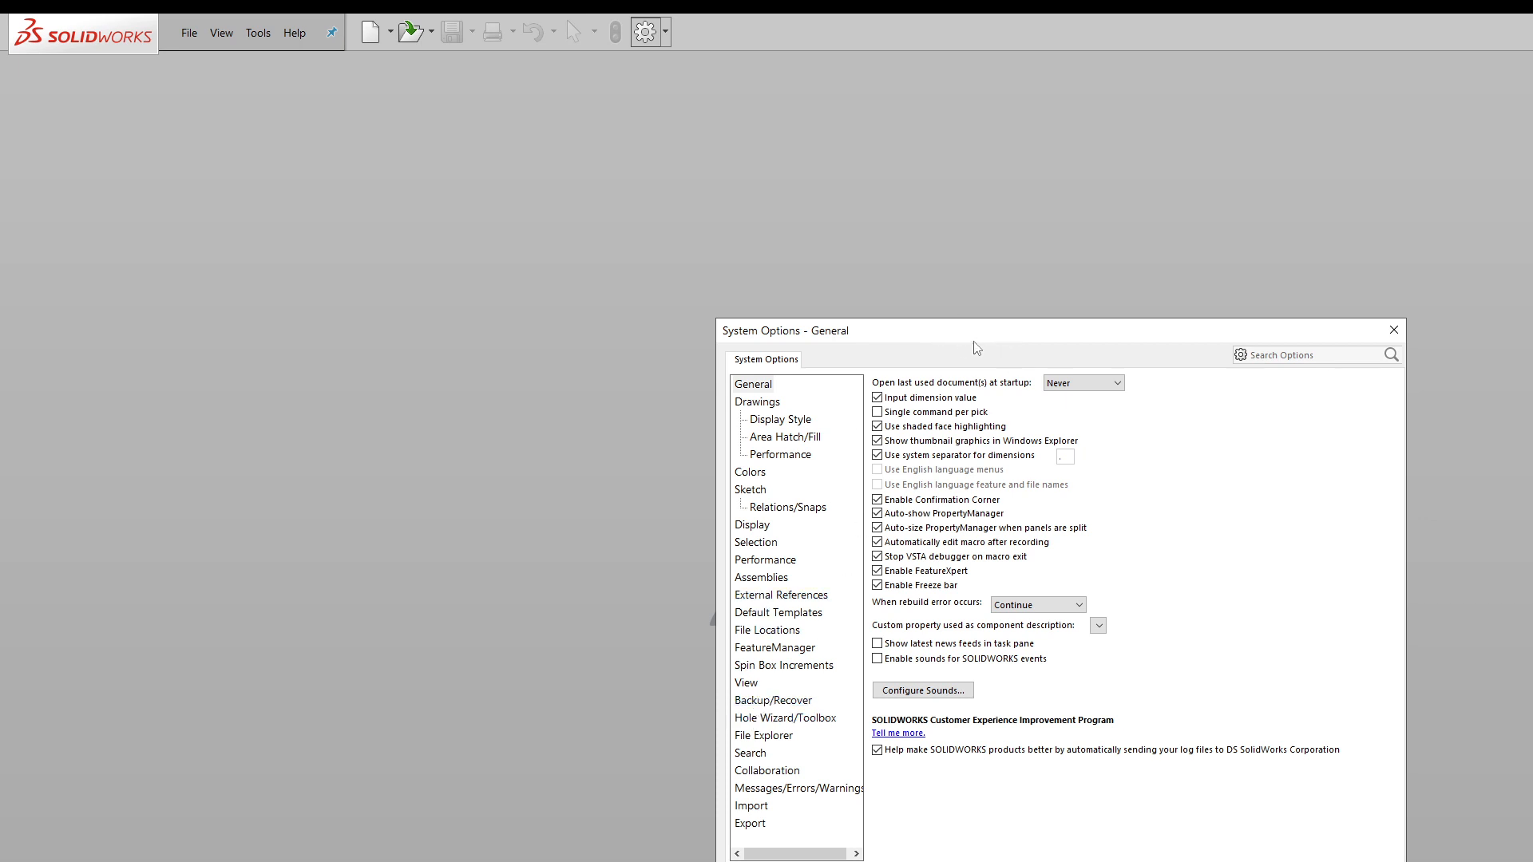
drag(968, 334, 884, 277)
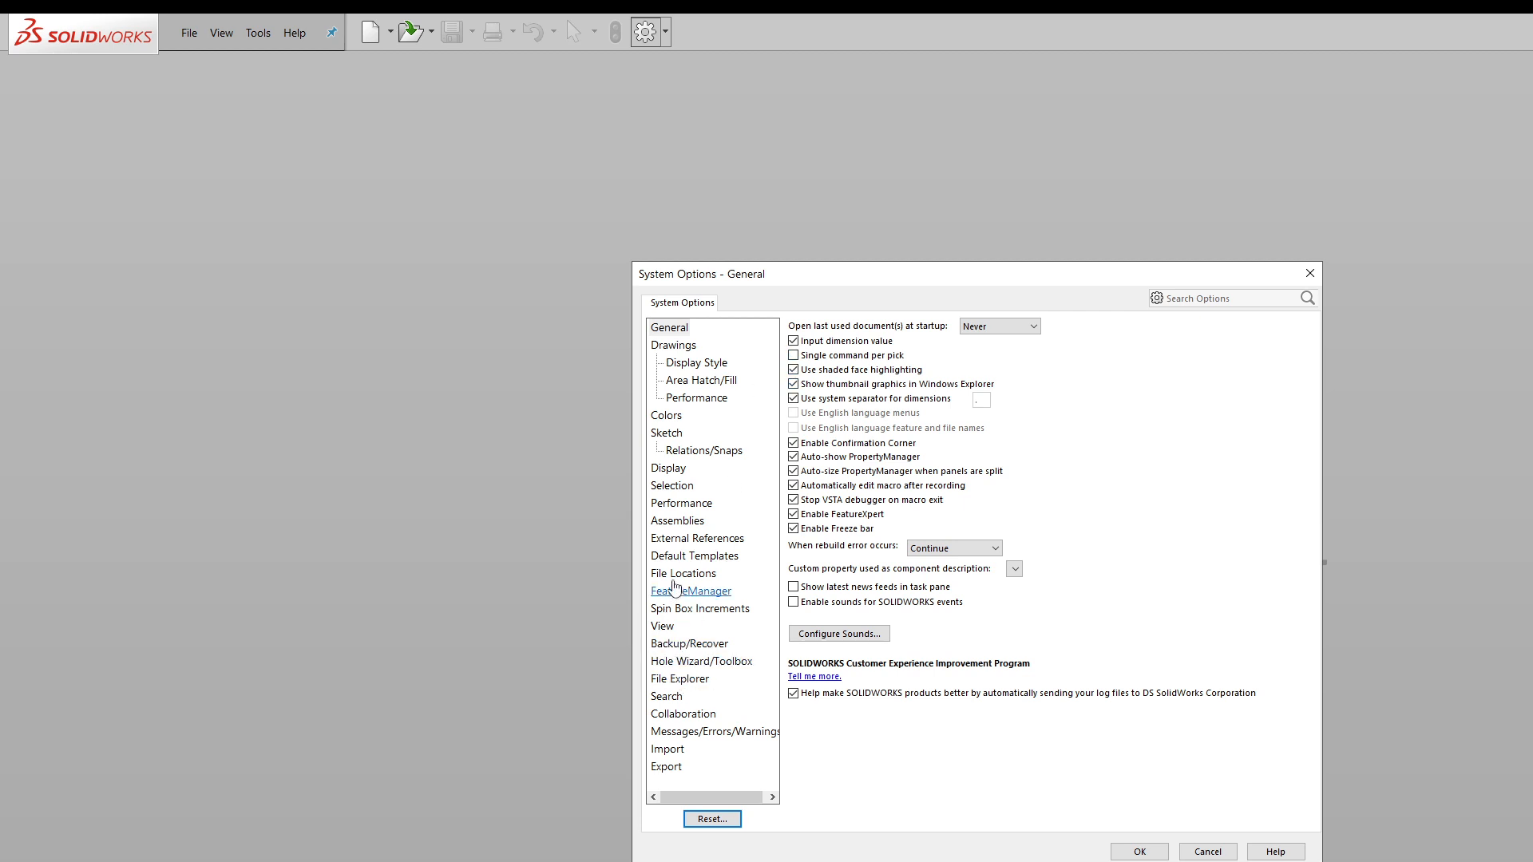
click(675, 578)
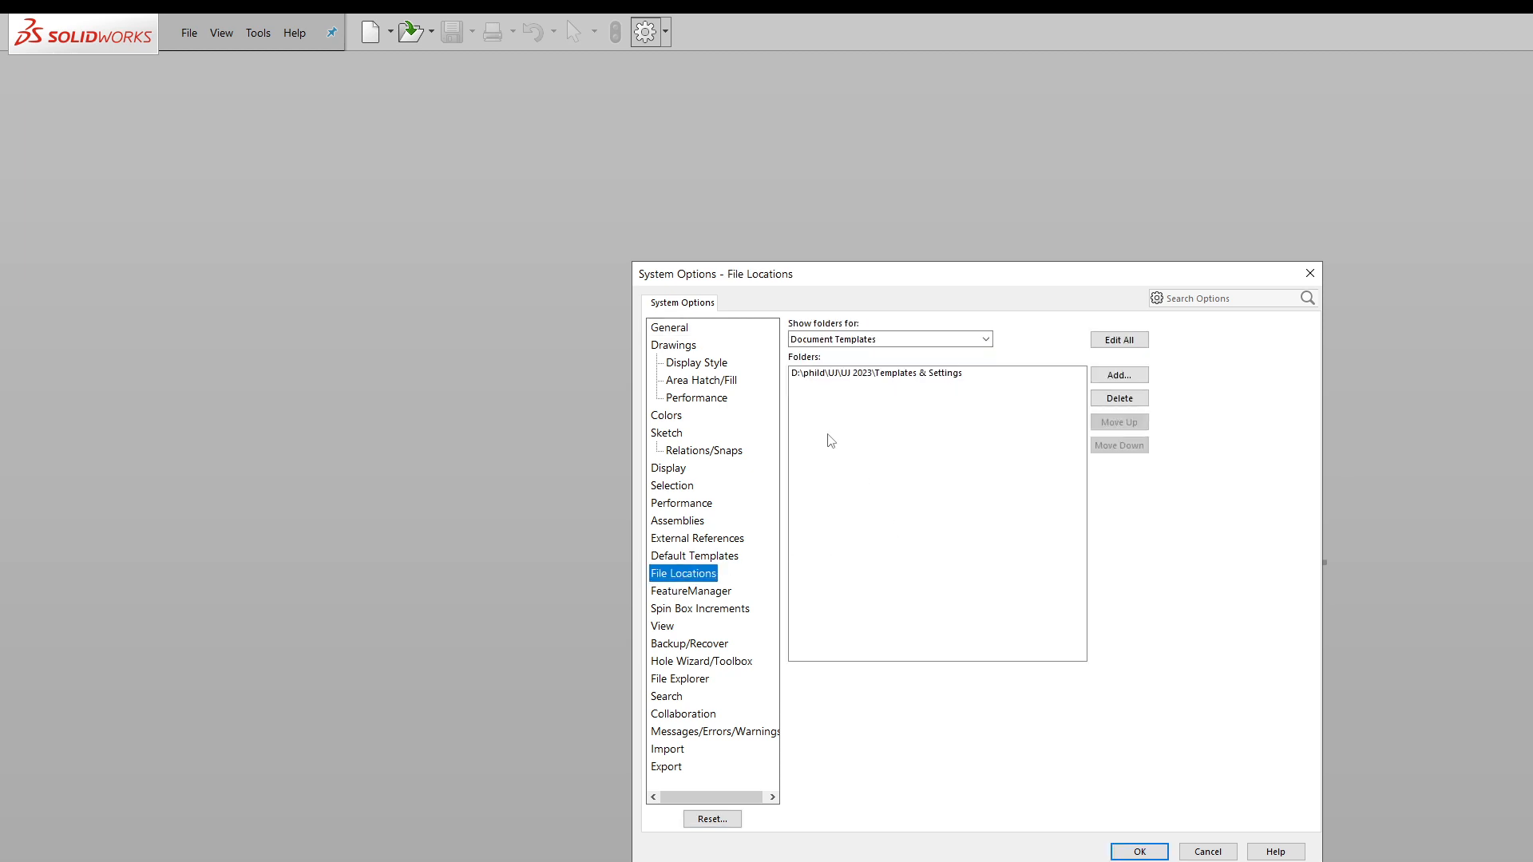
click(986, 340)
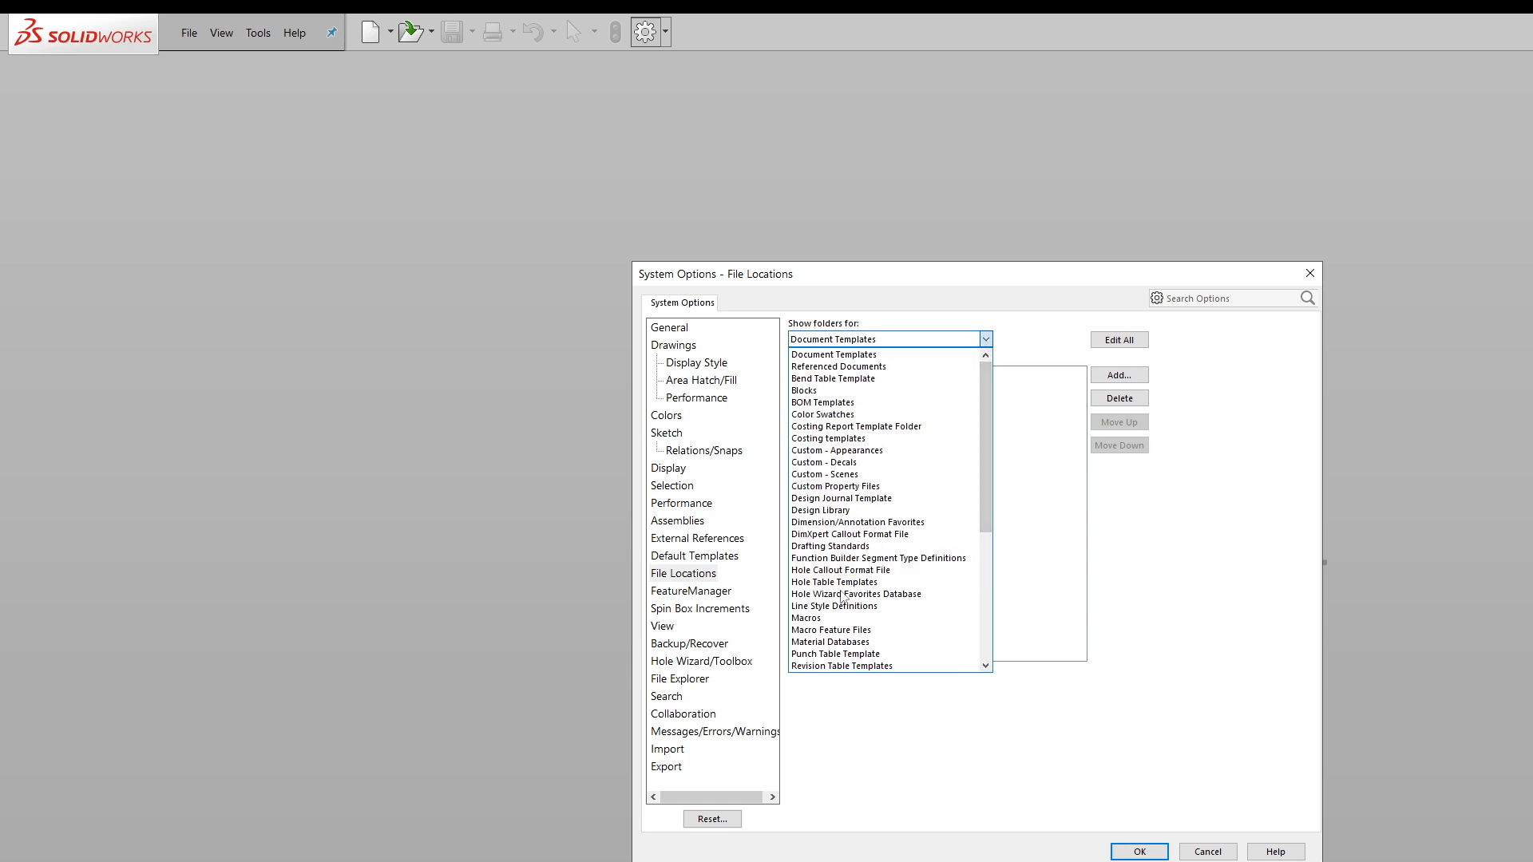
scroll(872, 595, down, 2)
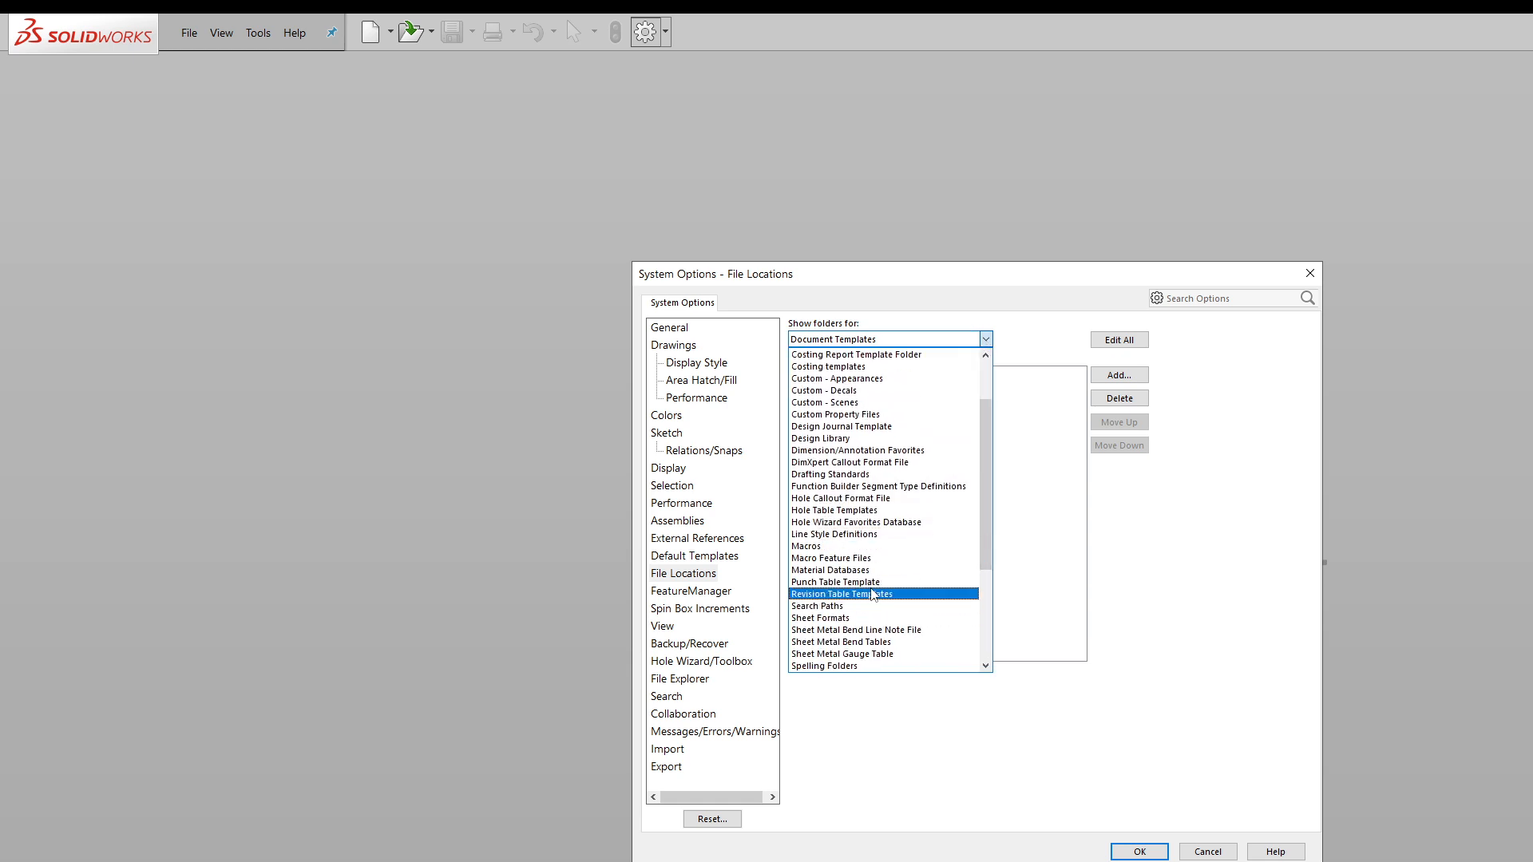
click(824, 618)
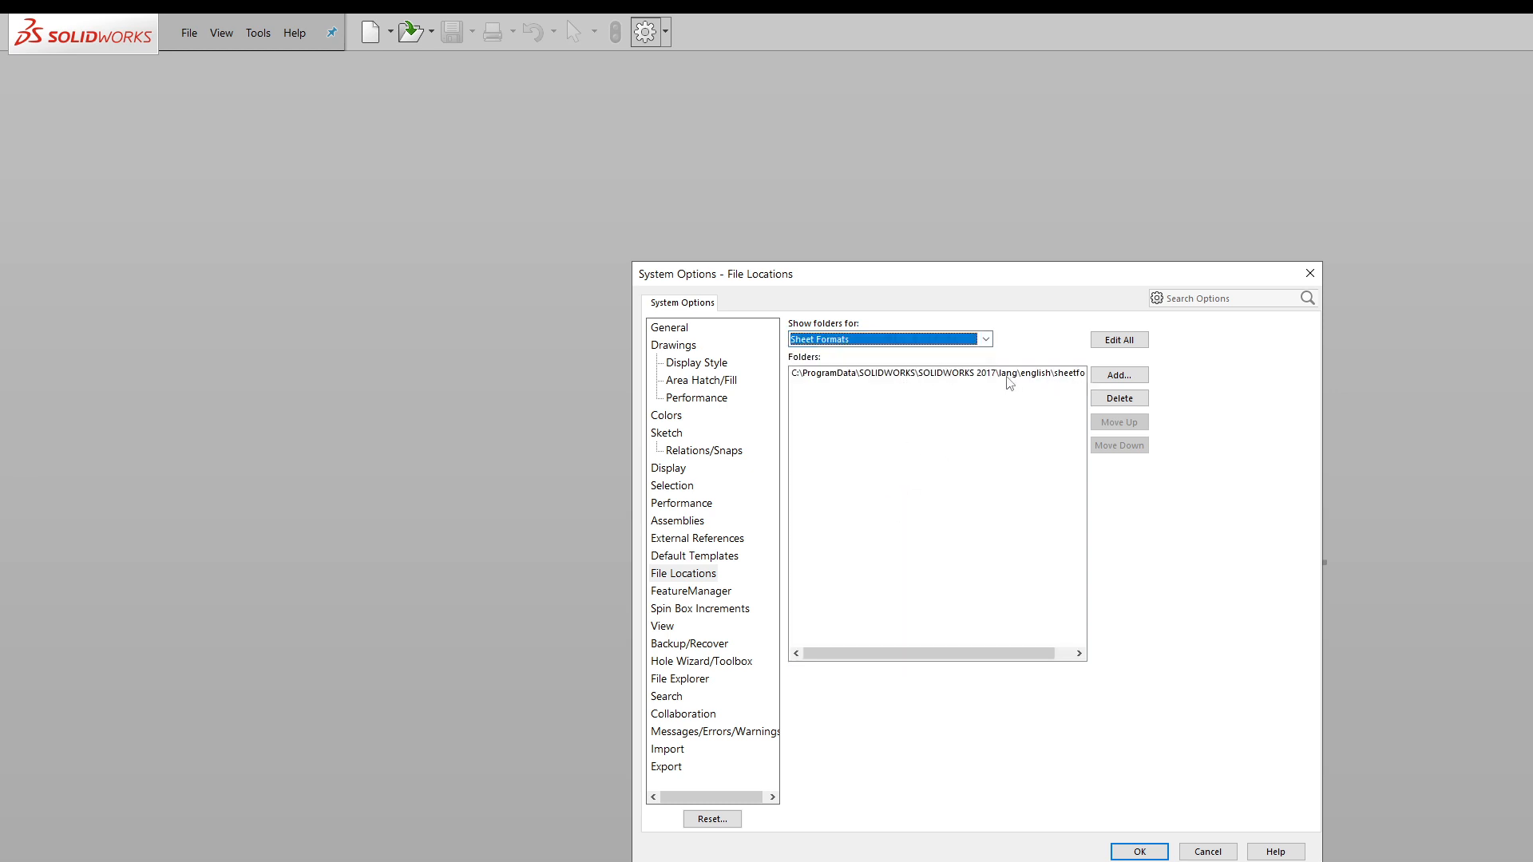
- Replace the default Sheet Formats folder with the Templates & Settings folder inside UJ 2023 on drive D
click(985, 375)
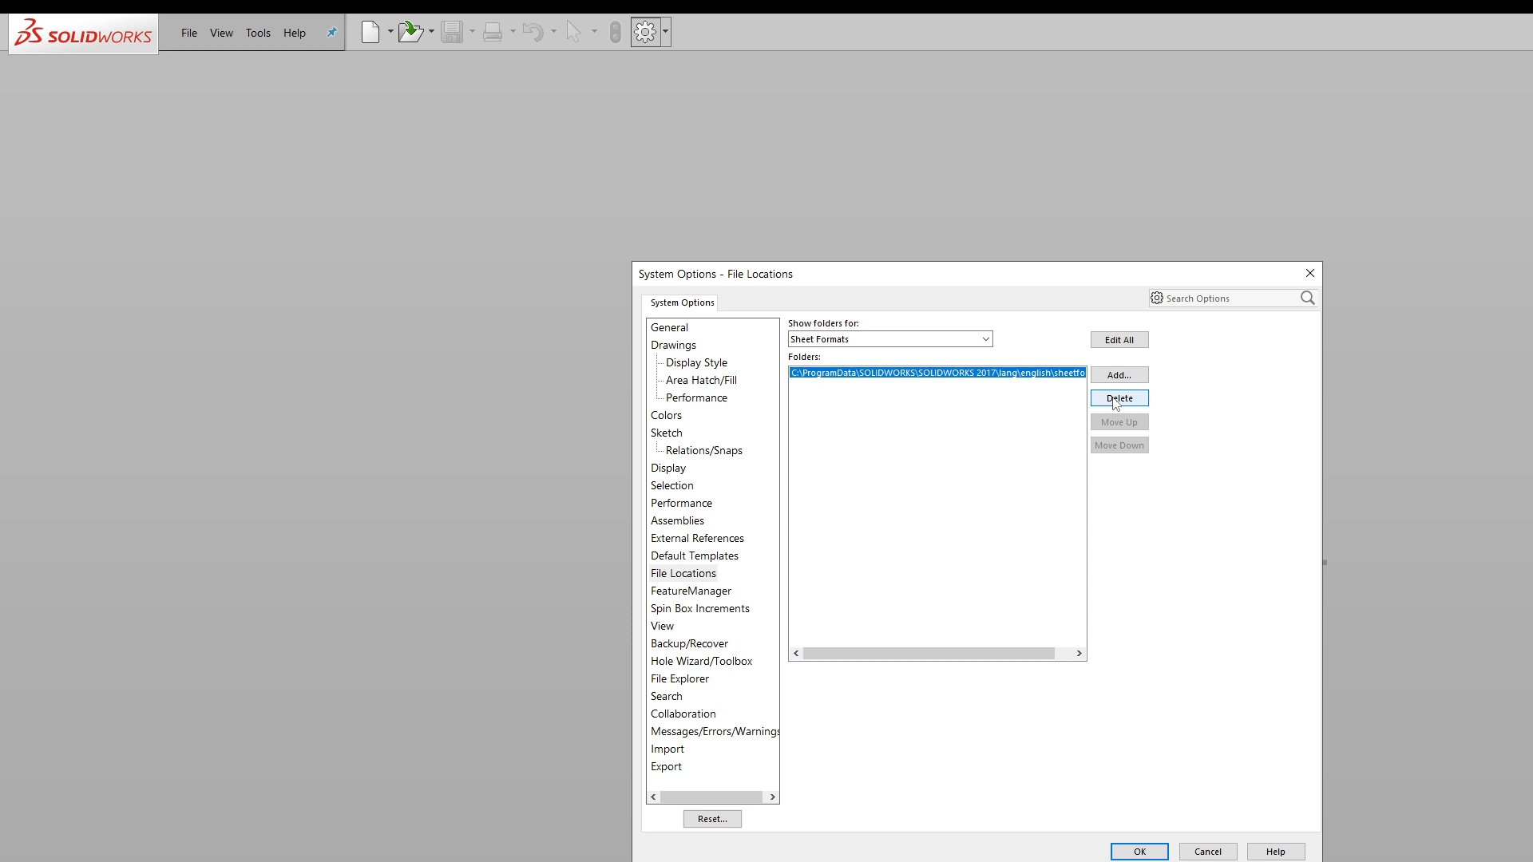
click(1117, 398)
click(1119, 375)
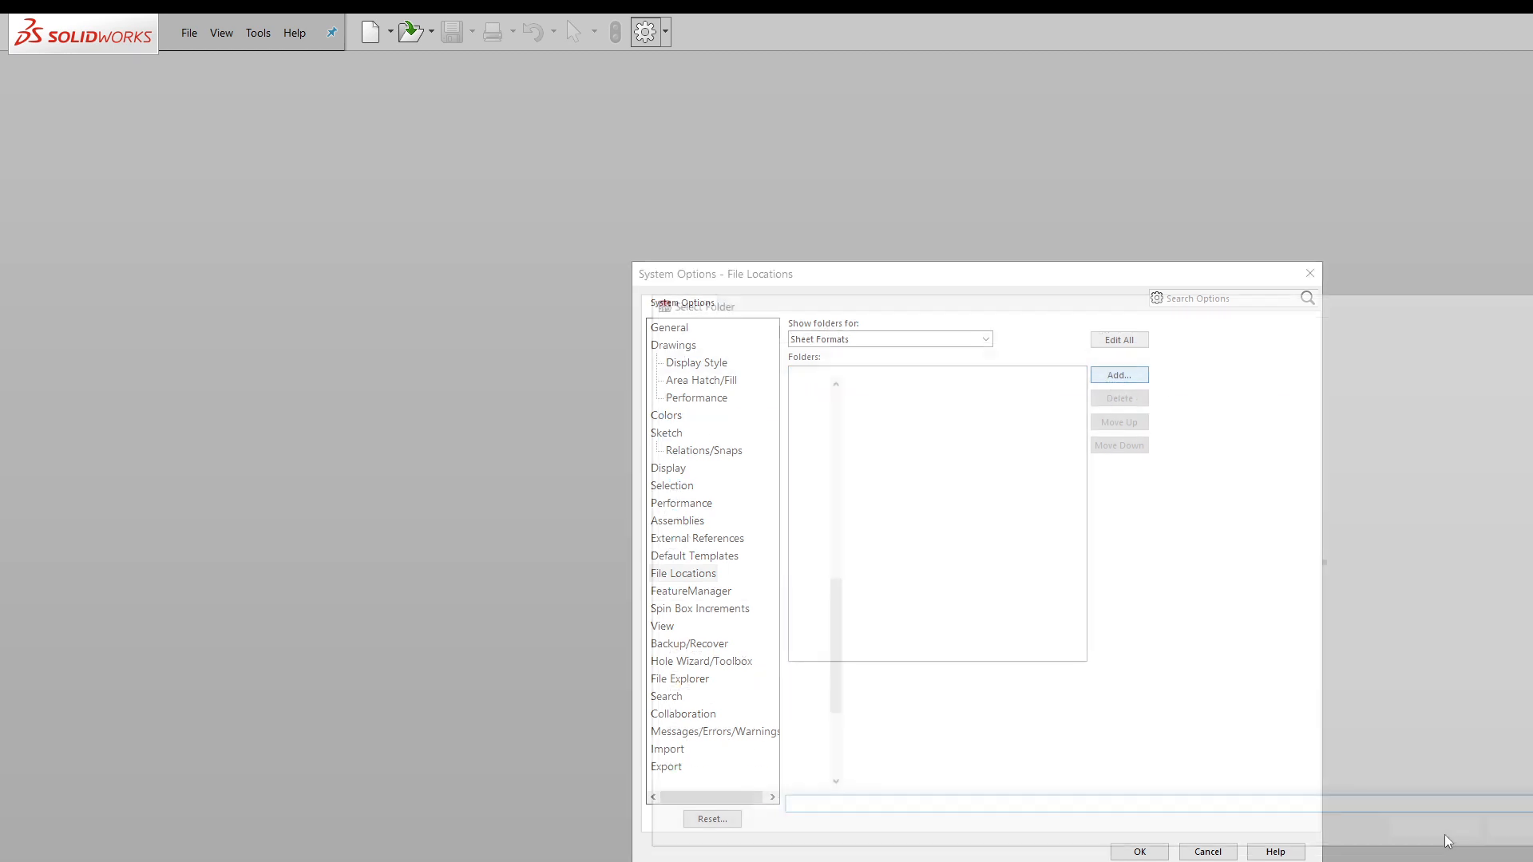
click(1327, 332)
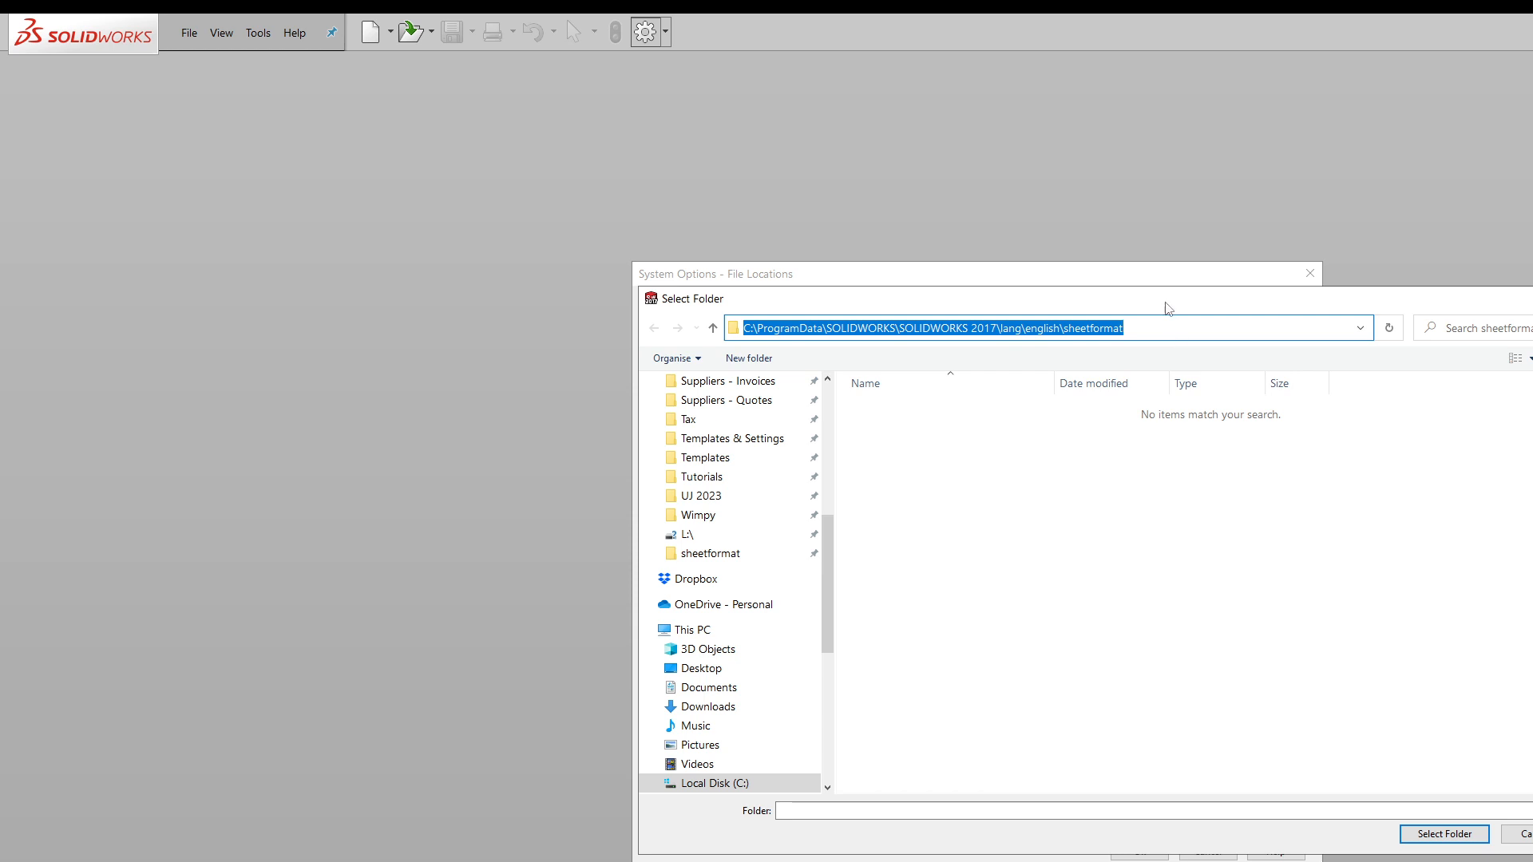
text(D:\phild\UJ\UJ 2023\Templates & Settings)
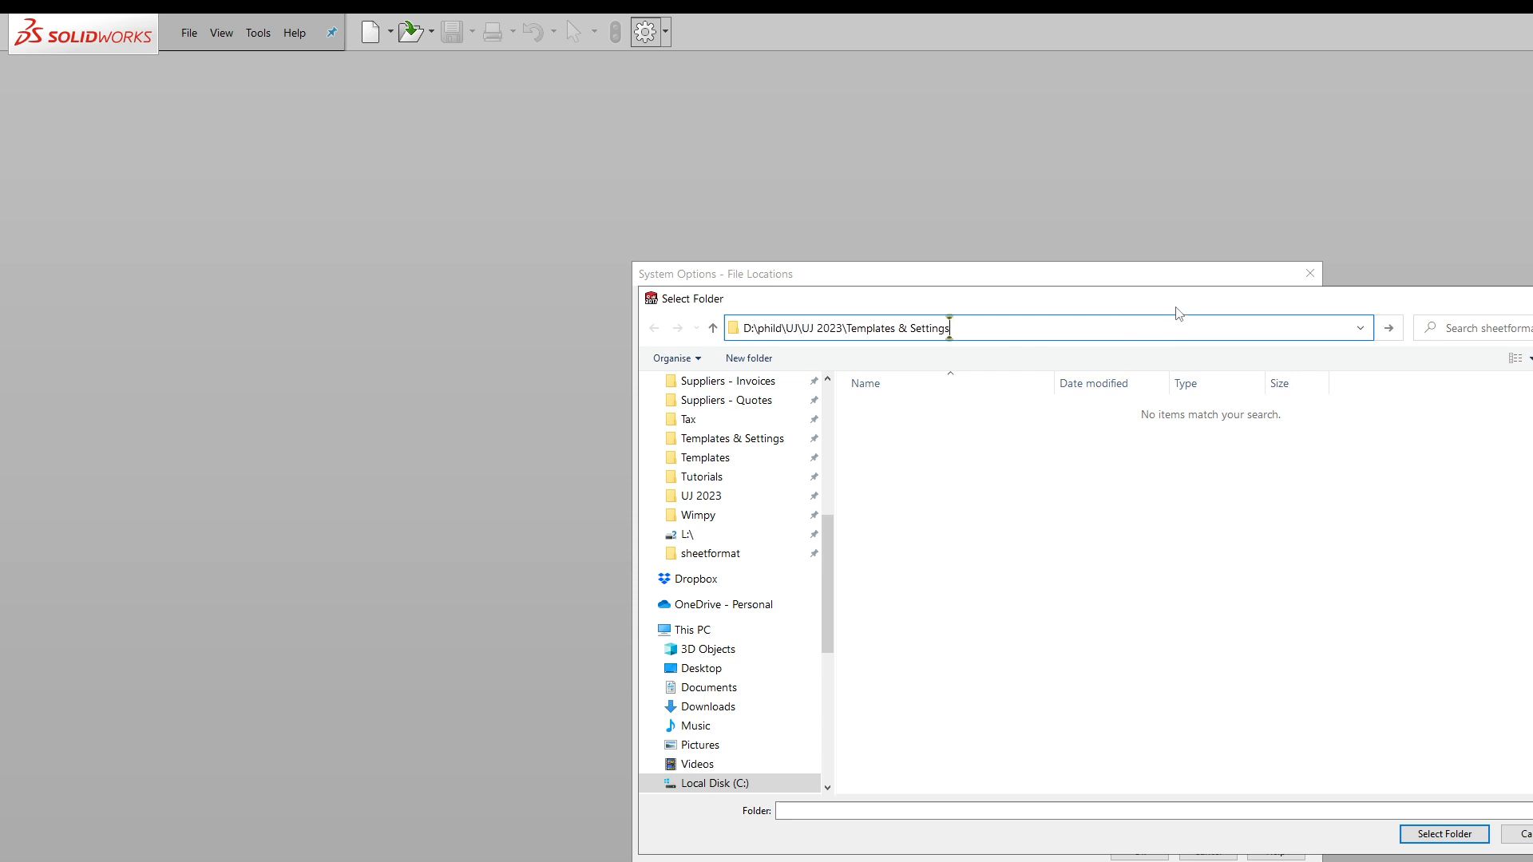
click(1390, 328)
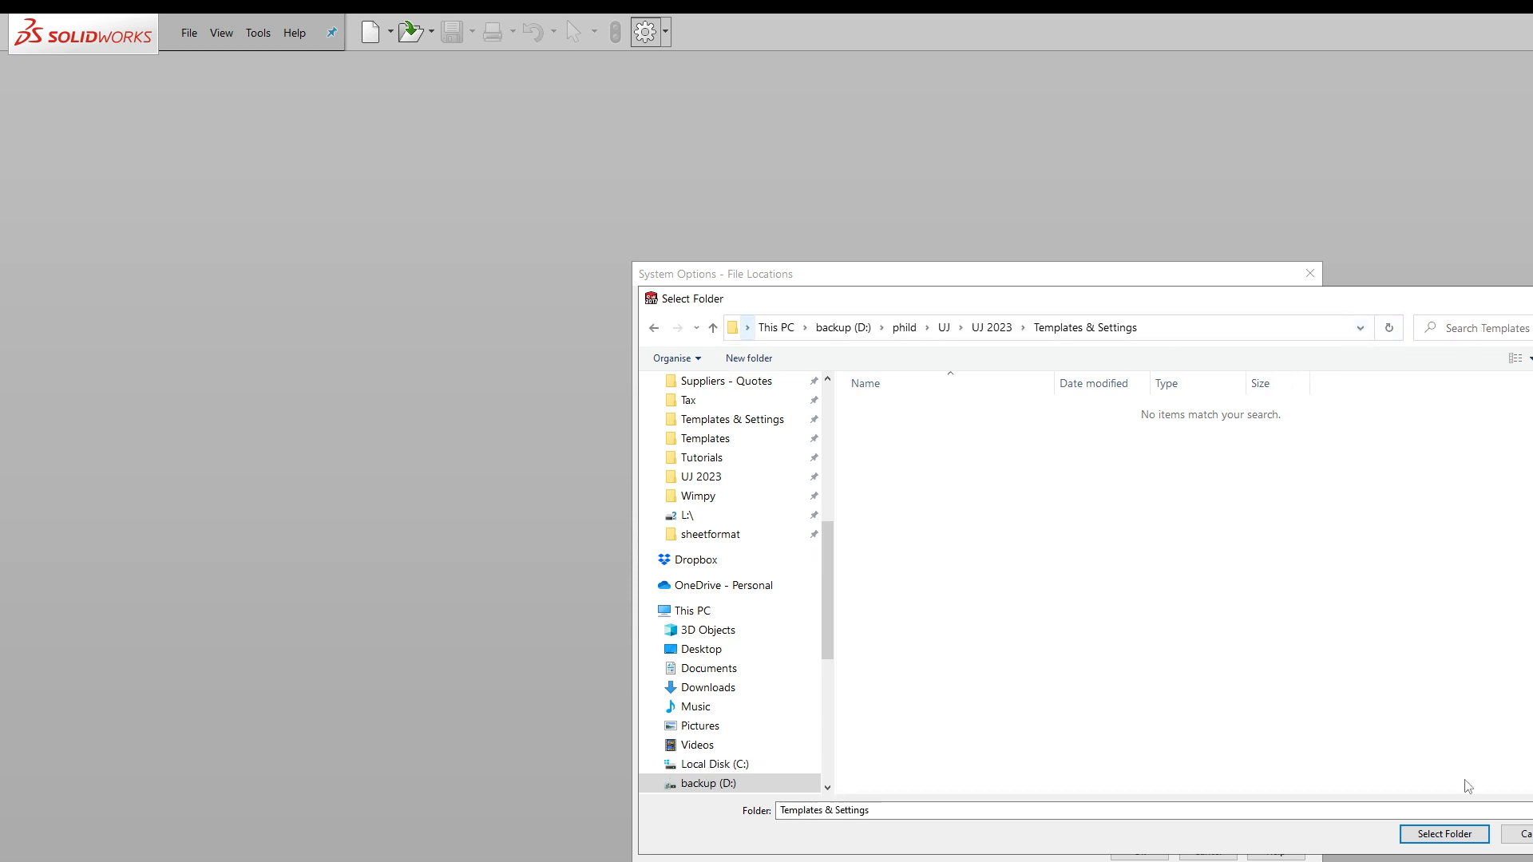
drag(1270, 301, 613, 110)
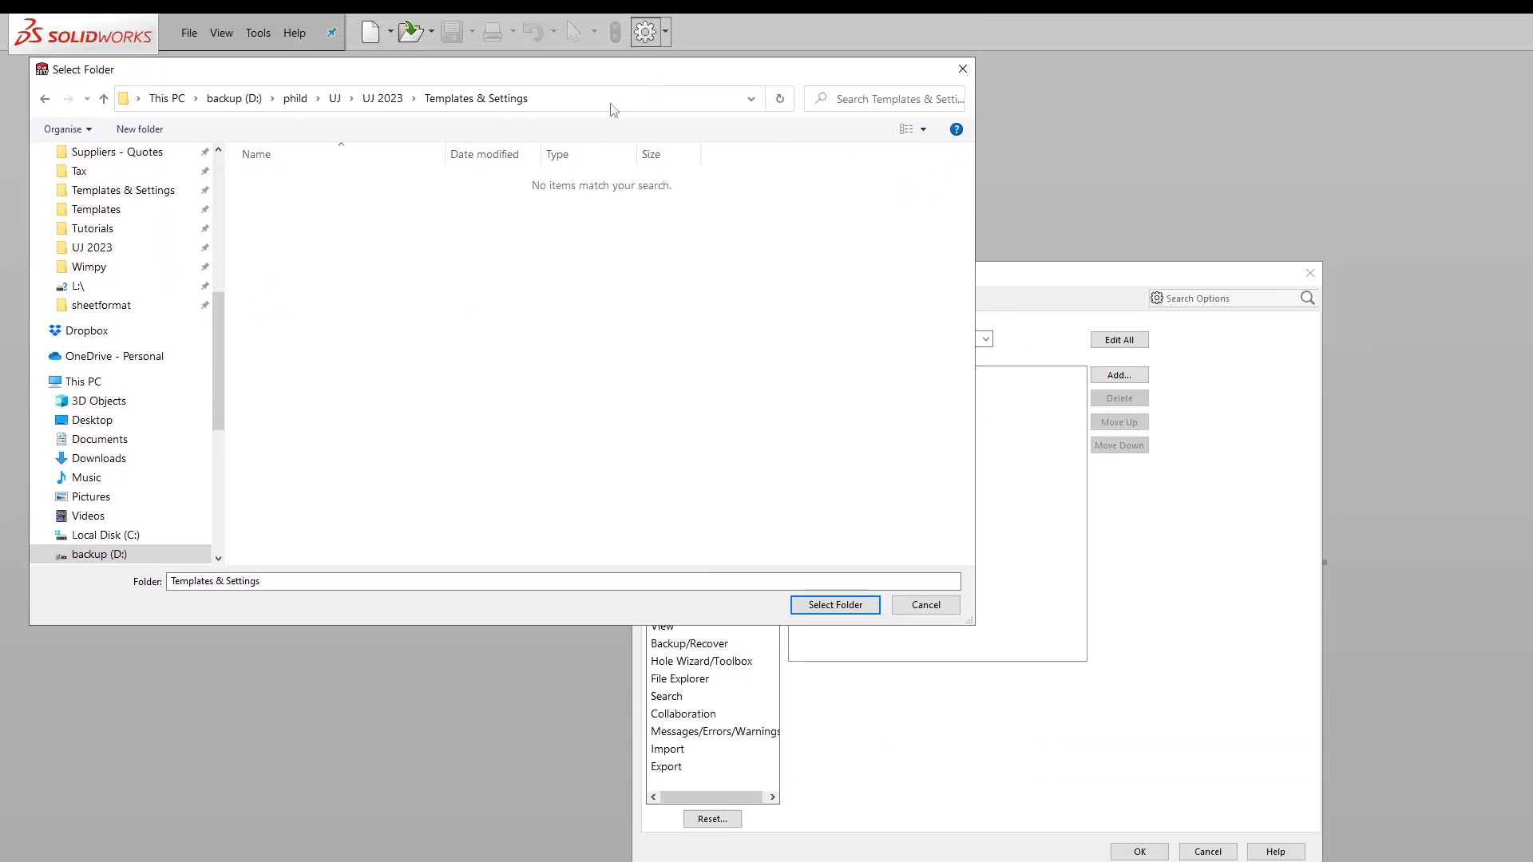
click(836, 605)
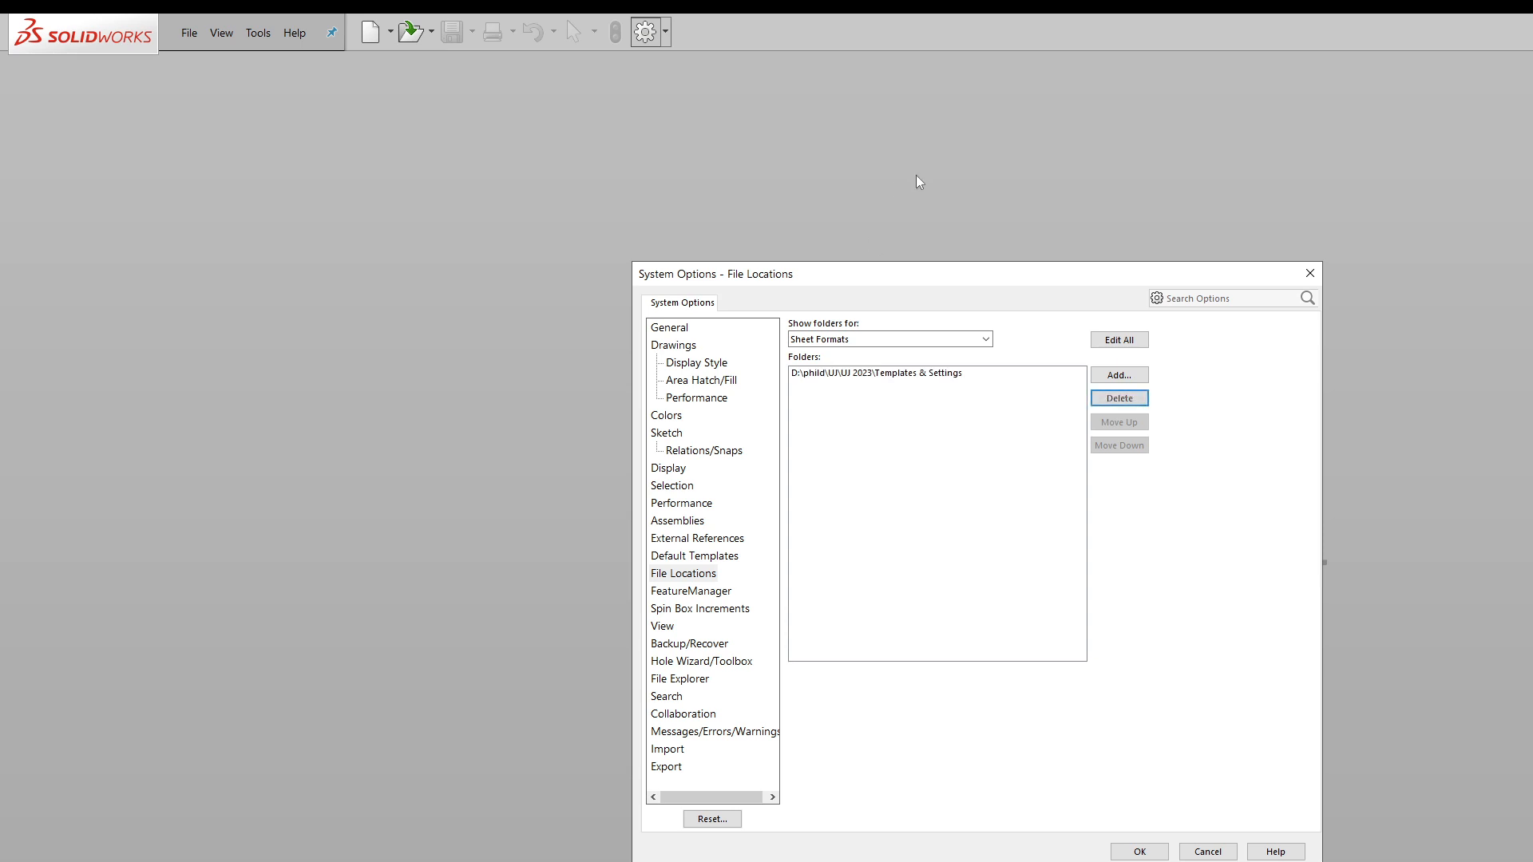
- Accept the changed Sheet Formats file location and close the System Options
drag(1047, 274, 499, 103)
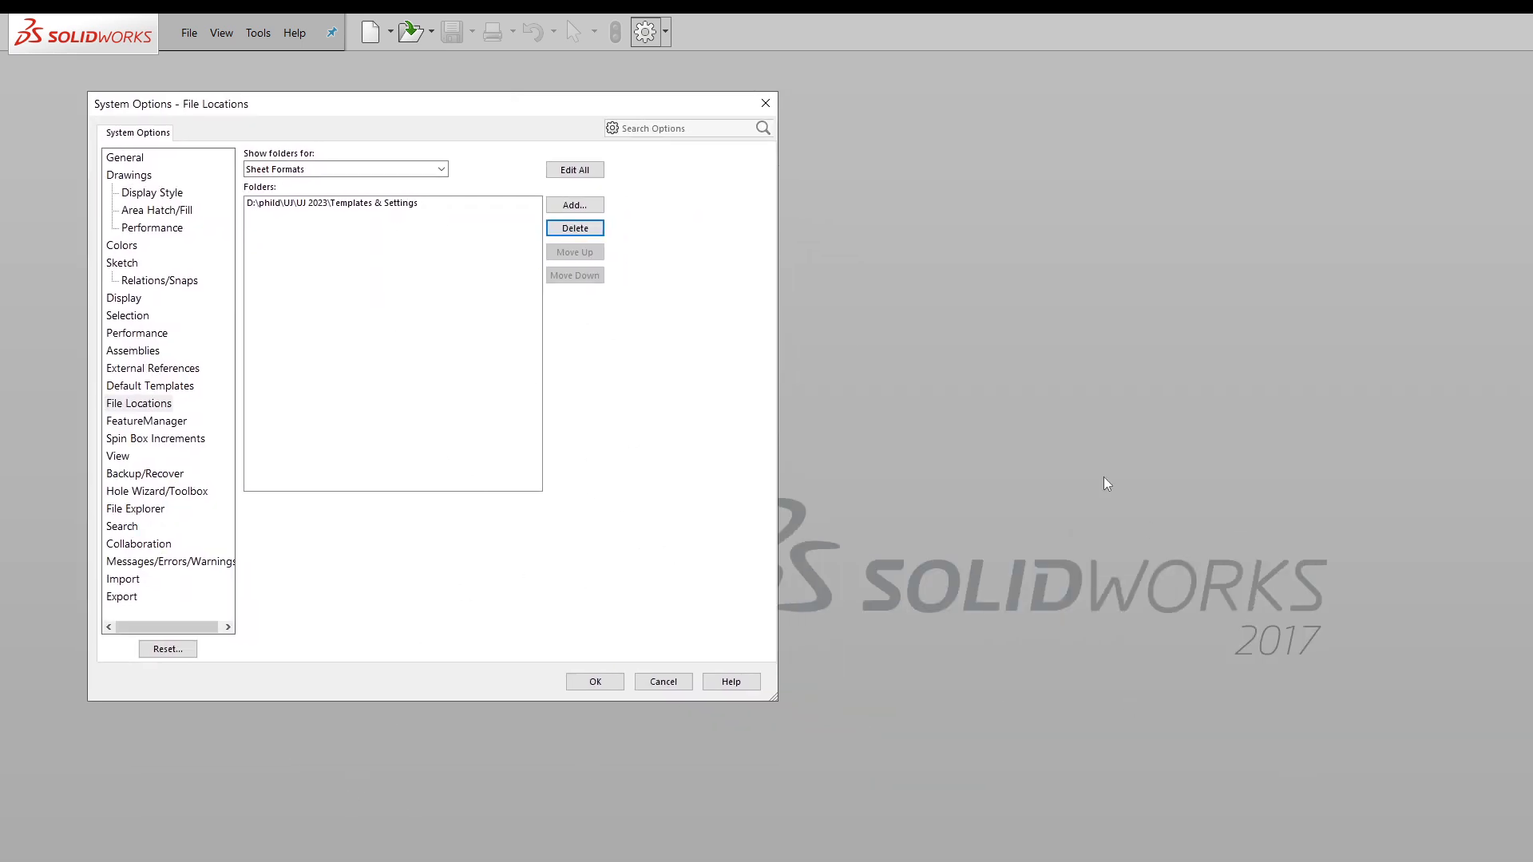
click(599, 681)
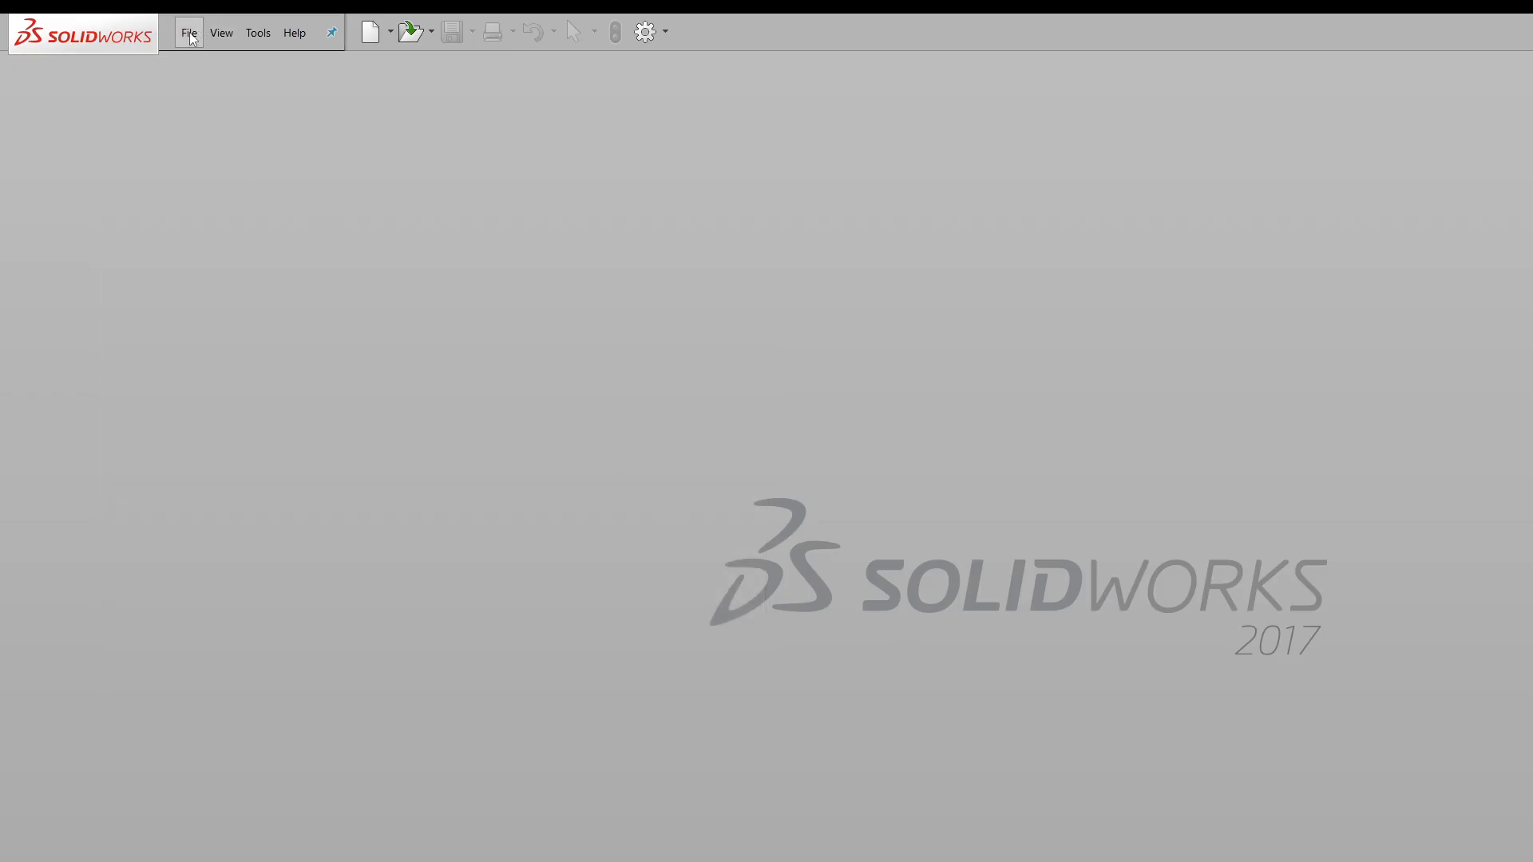
- Open the sheet format file A3 - UJ 2023 (2017).slddrt from the Templates & Settings folder
click(193, 34)
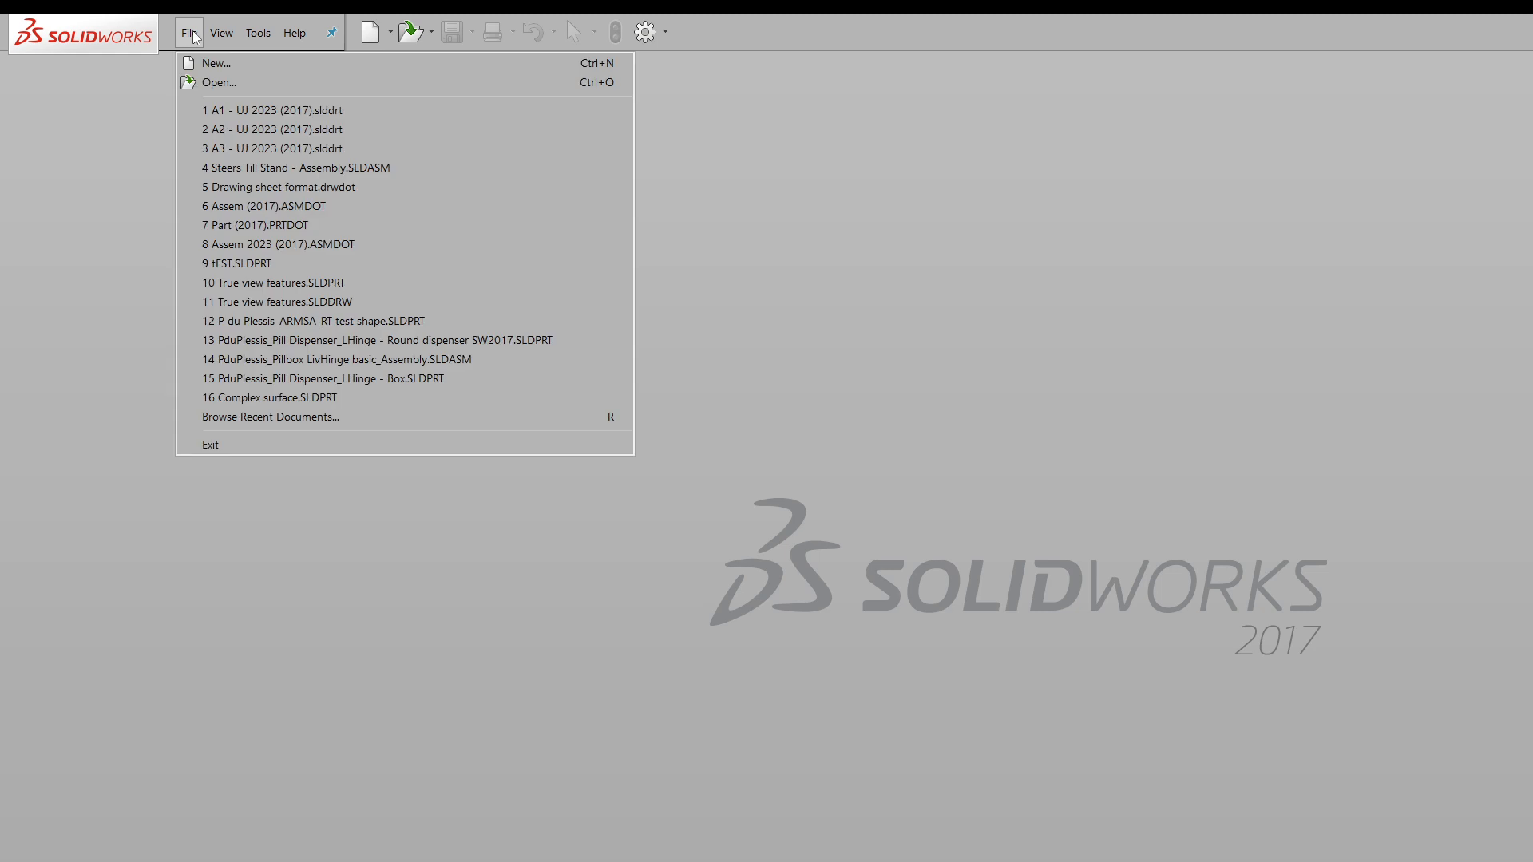
click(210, 82)
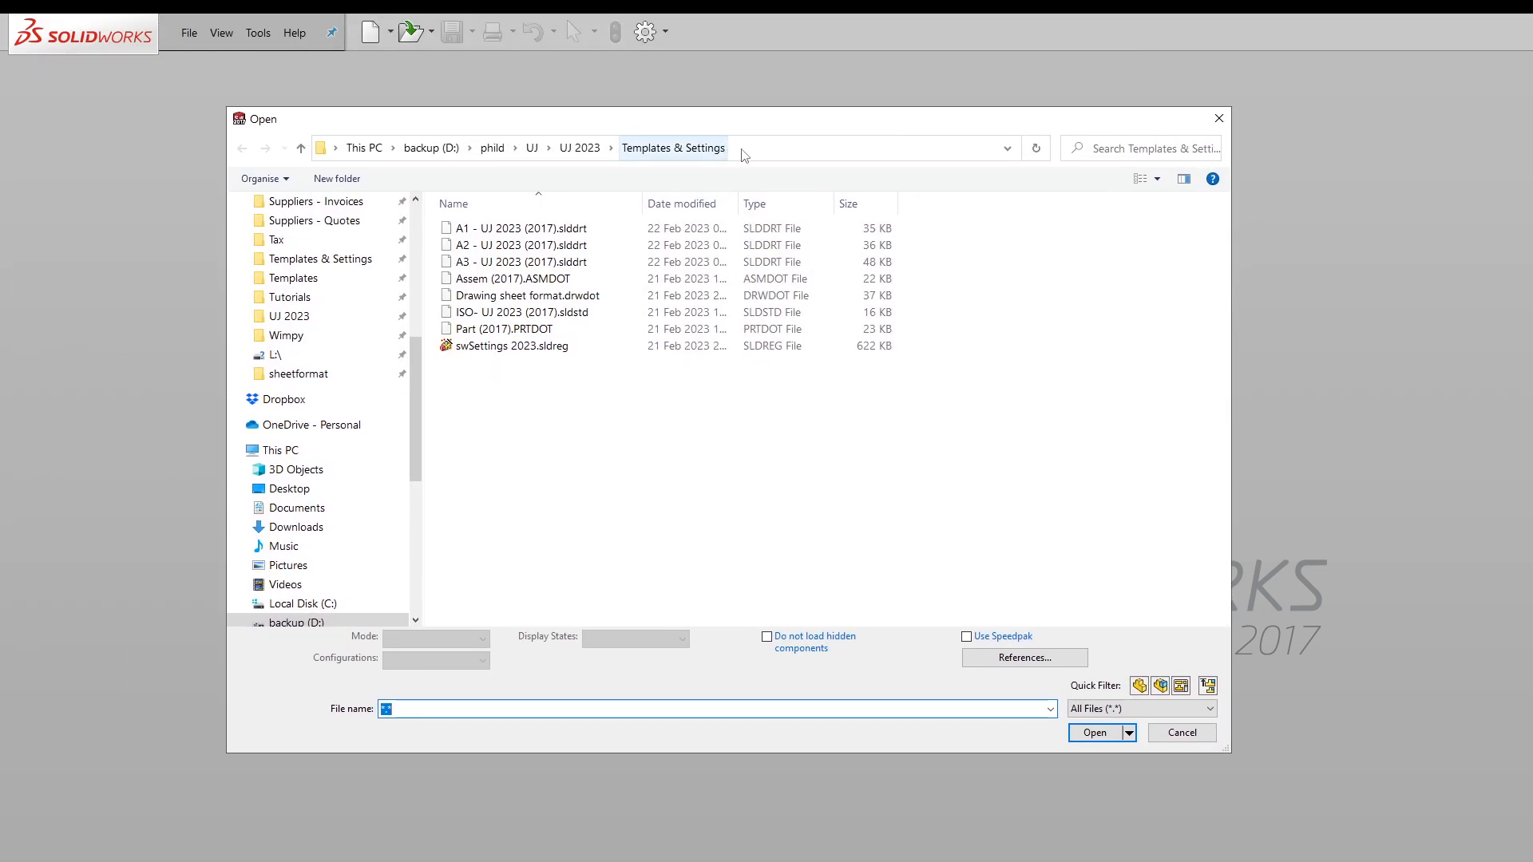
click(735, 153)
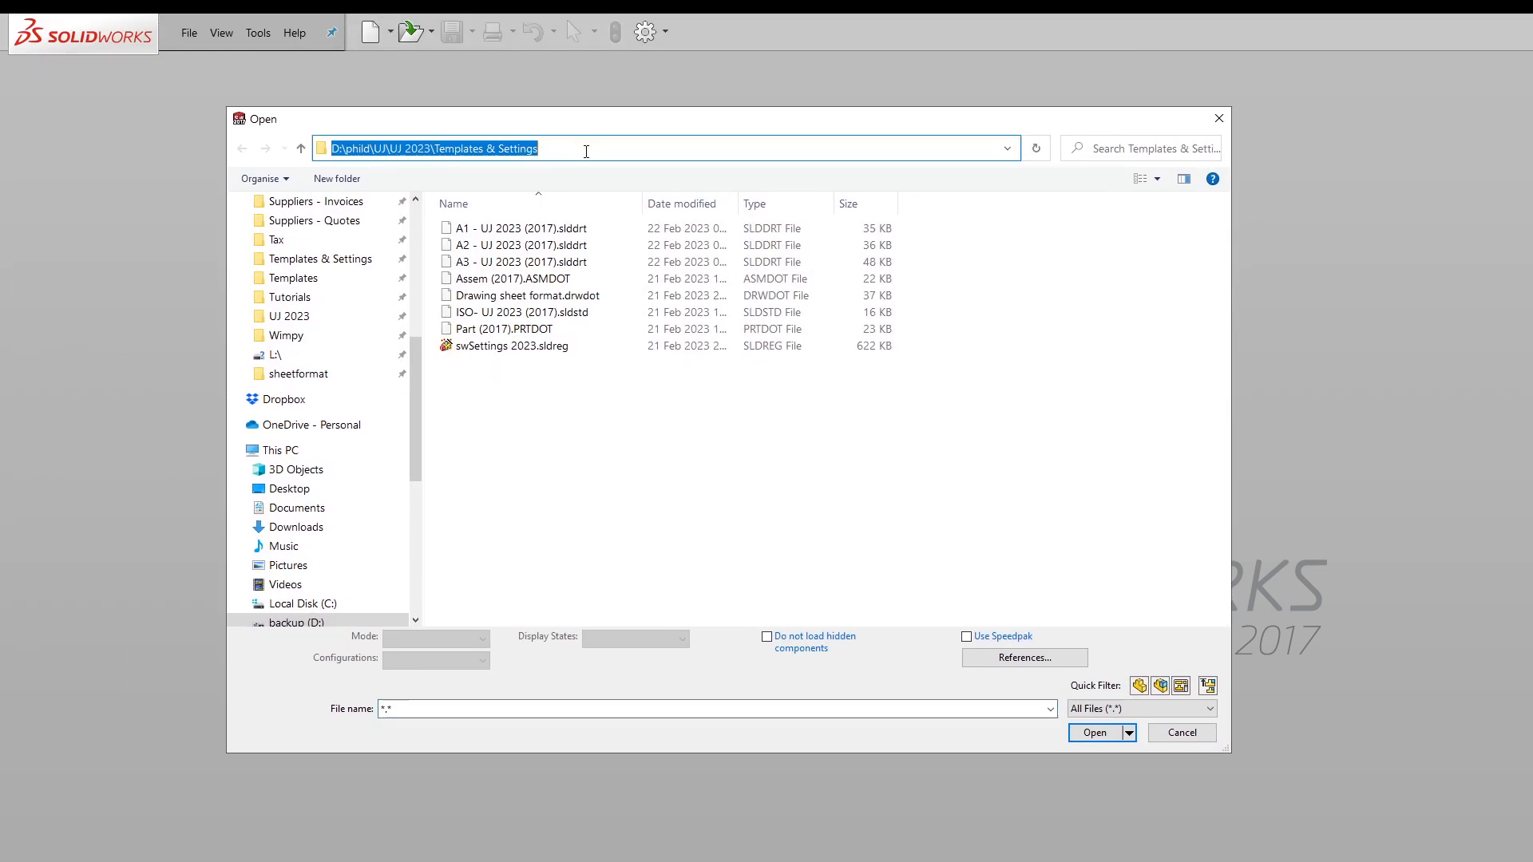
click(633, 455)
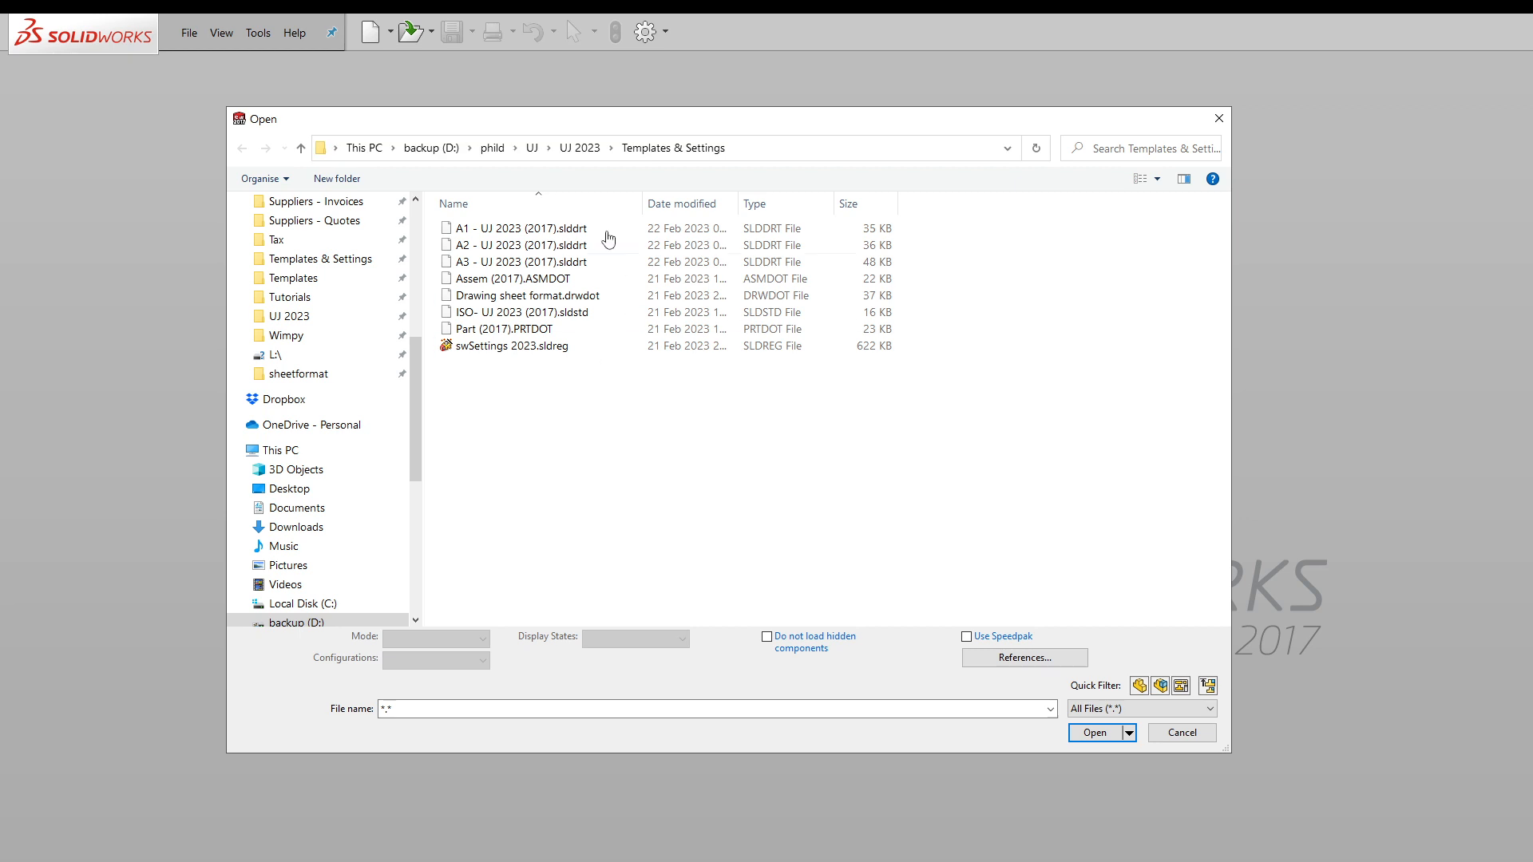
click(519, 264)
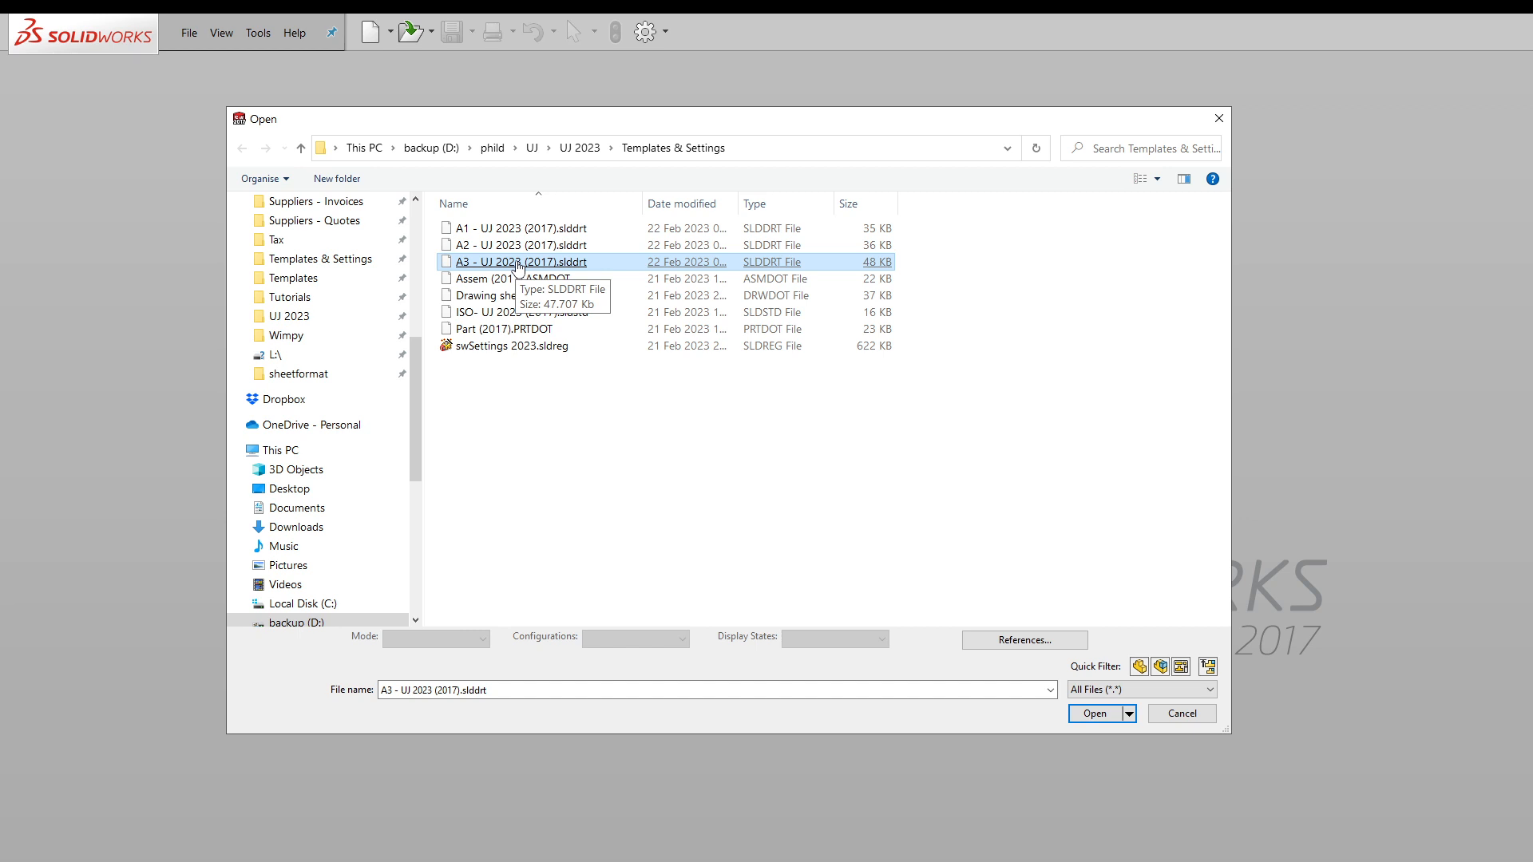
double_click(518, 263)
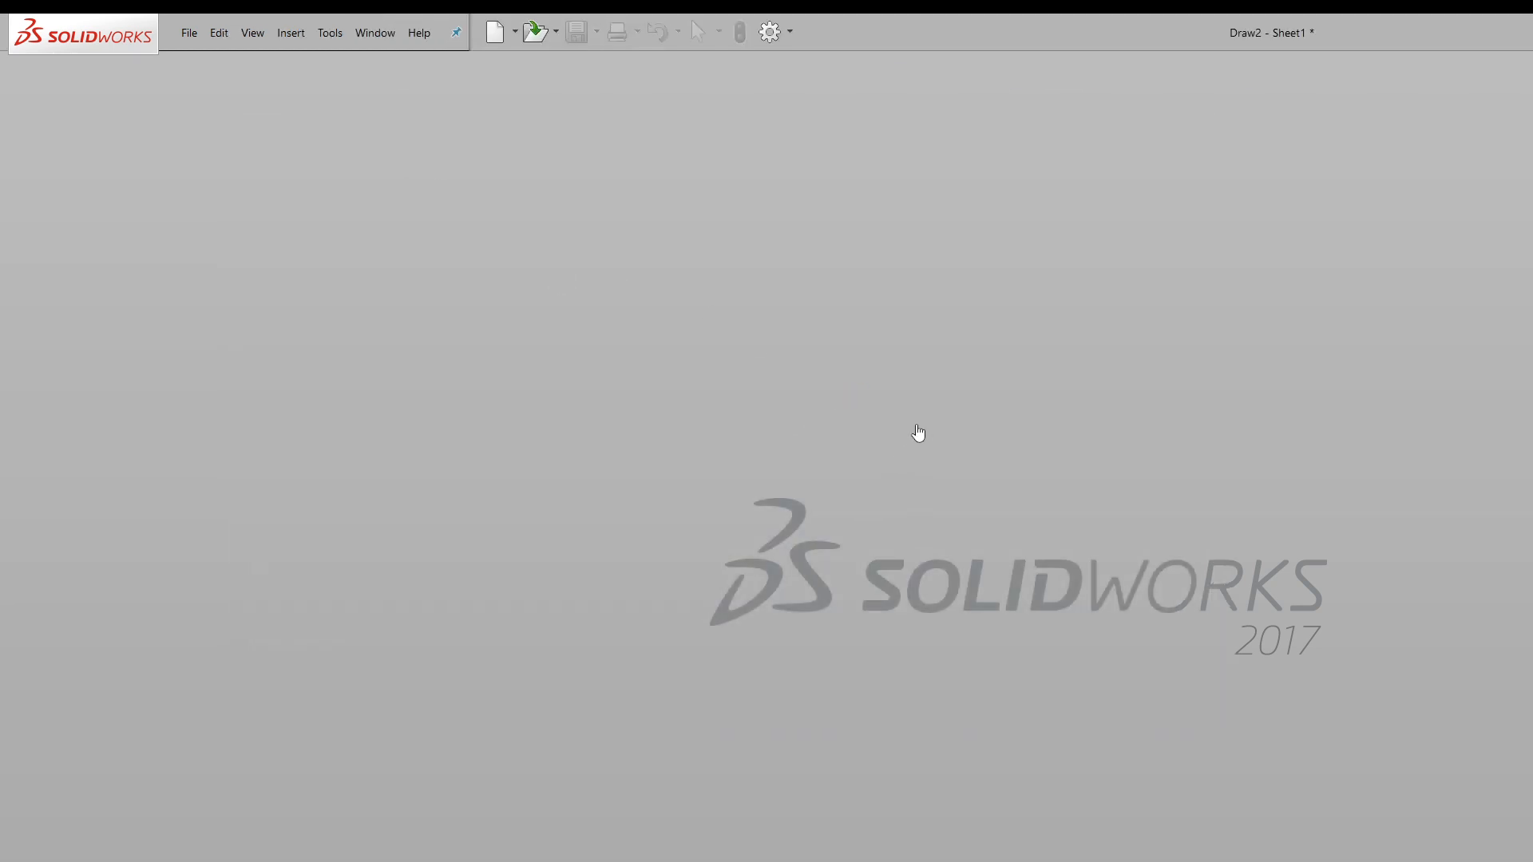
- Open the title block's ISSUE note for editing within the A3 sheet format, and return to the sheet
scroll(1115, 631, up, 2)
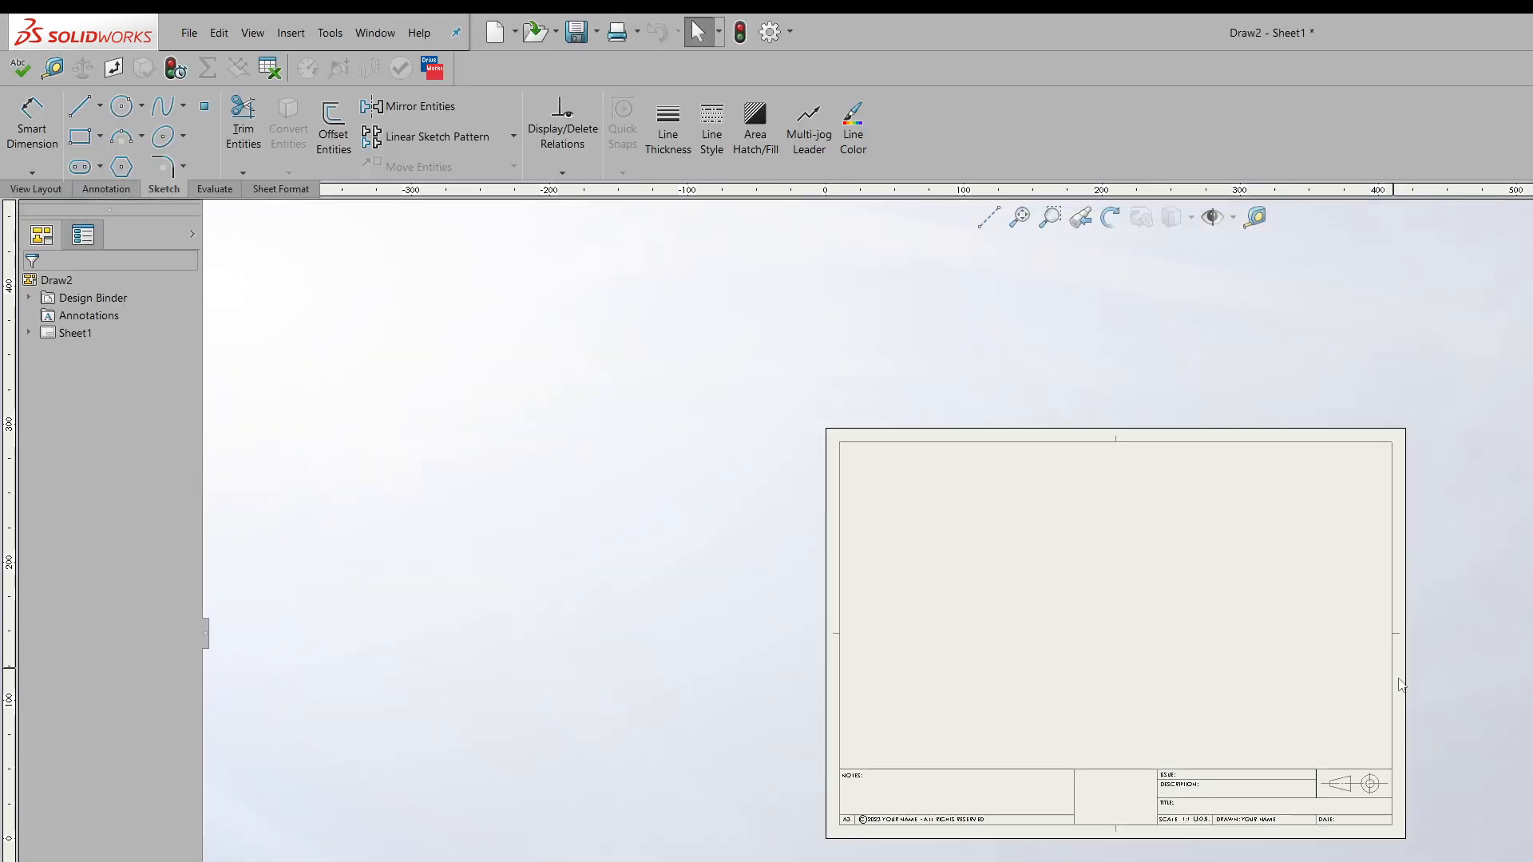
scroll(1382, 711, down, 4)
scroll(1239, 827, down, 2)
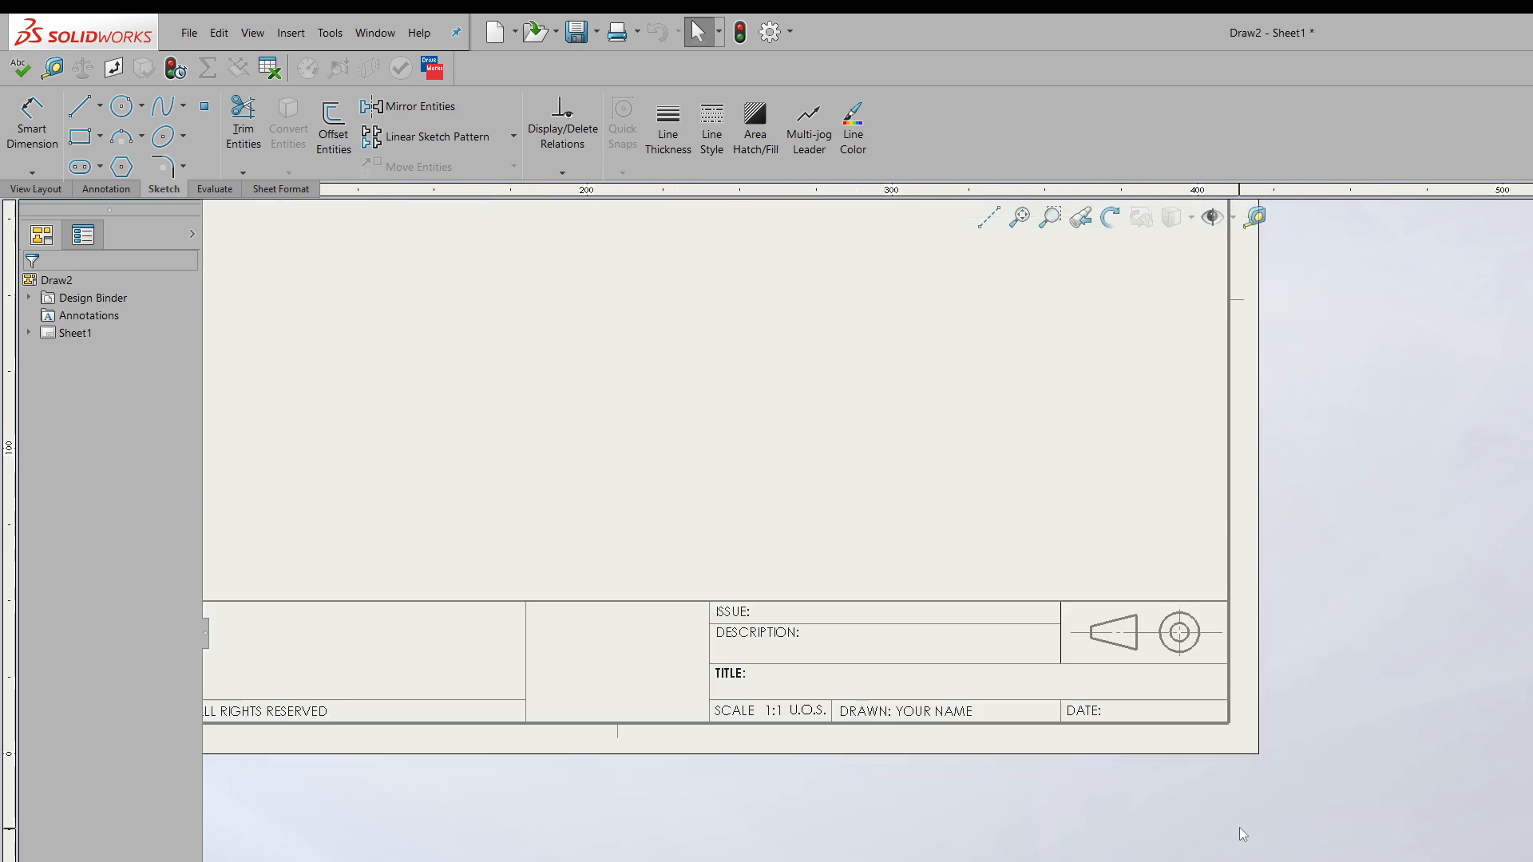
scroll(1239, 826, up, 3)
scroll(990, 798, down, 1)
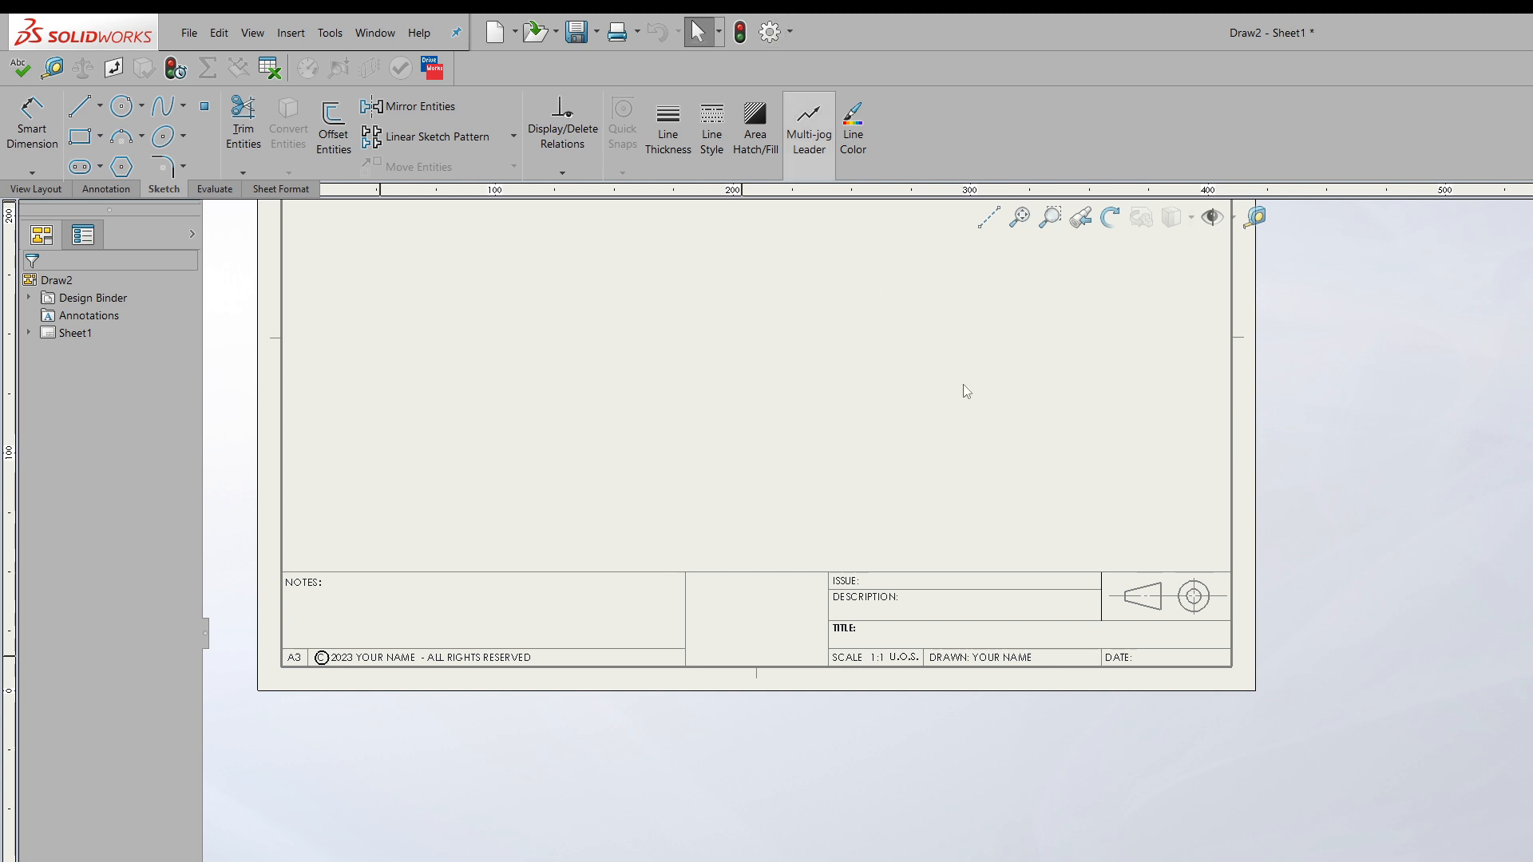
right_click(1052, 593)
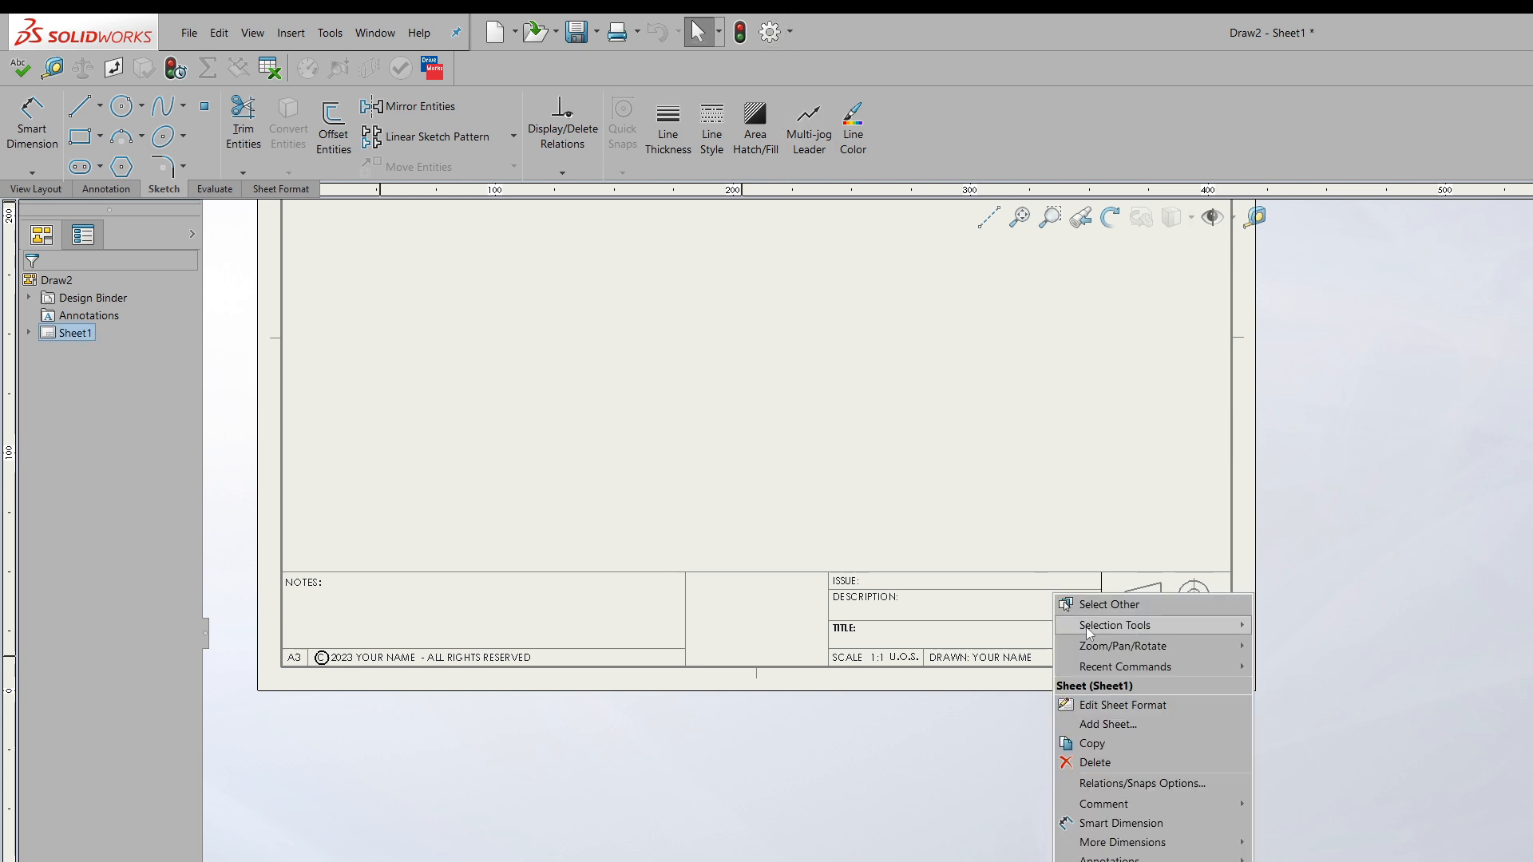
click(1120, 705)
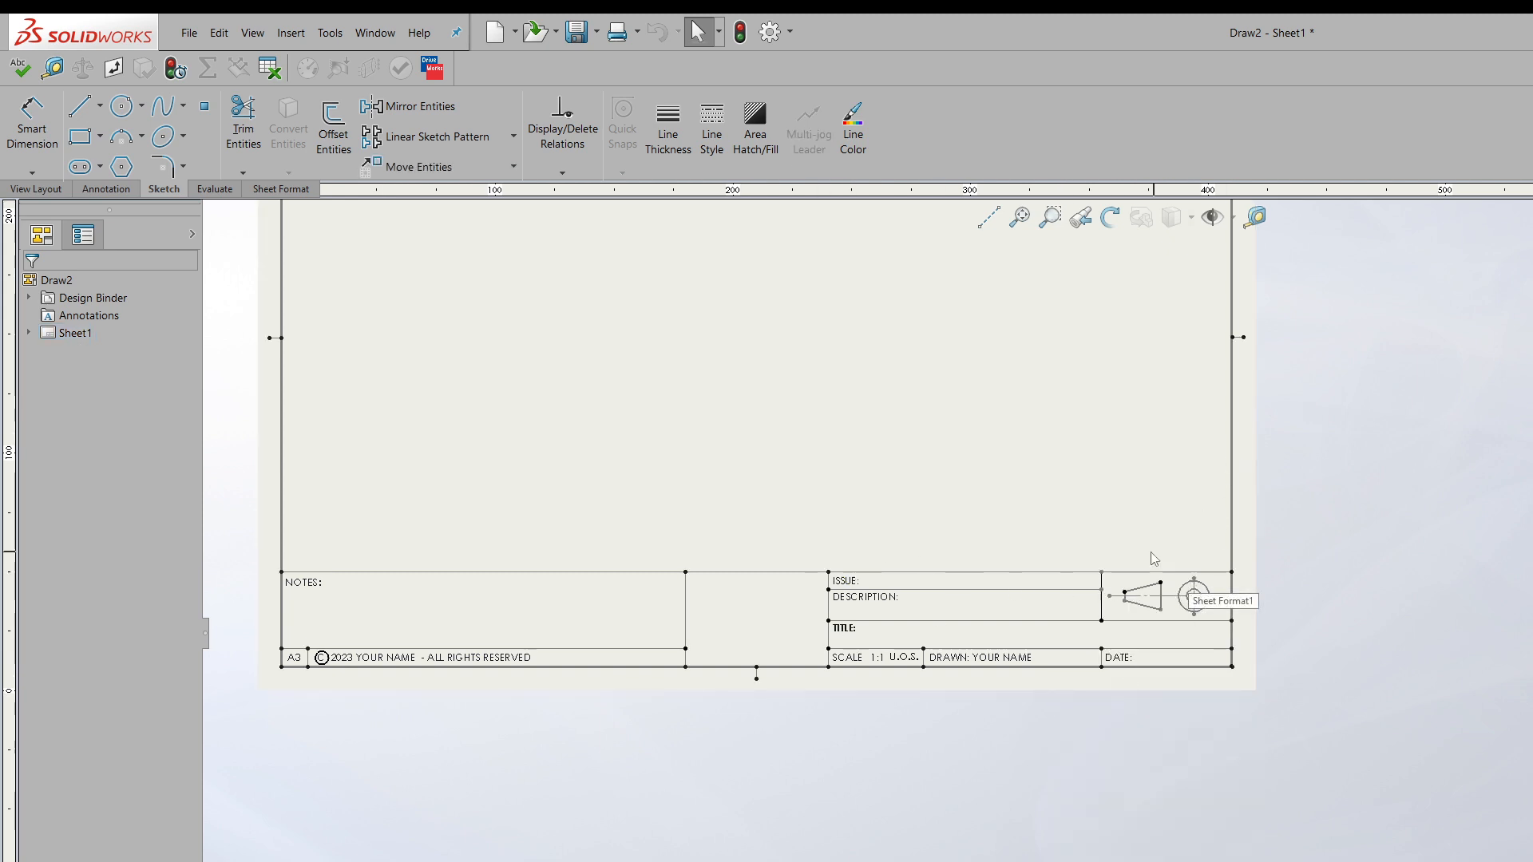
double_click(847, 583)
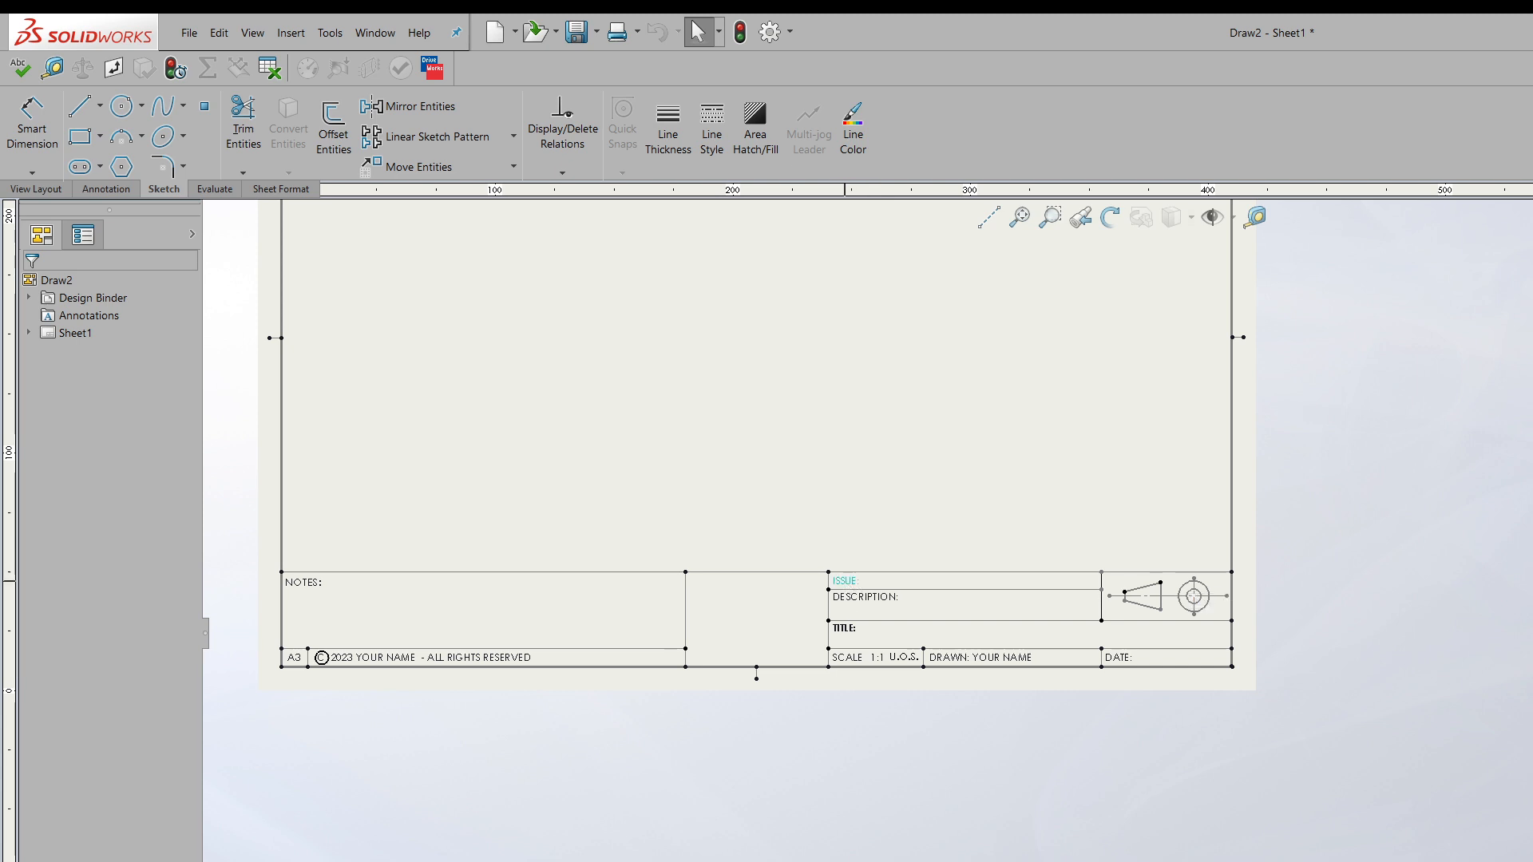
click(914, 456)
right_click(1097, 585)
click(1147, 730)
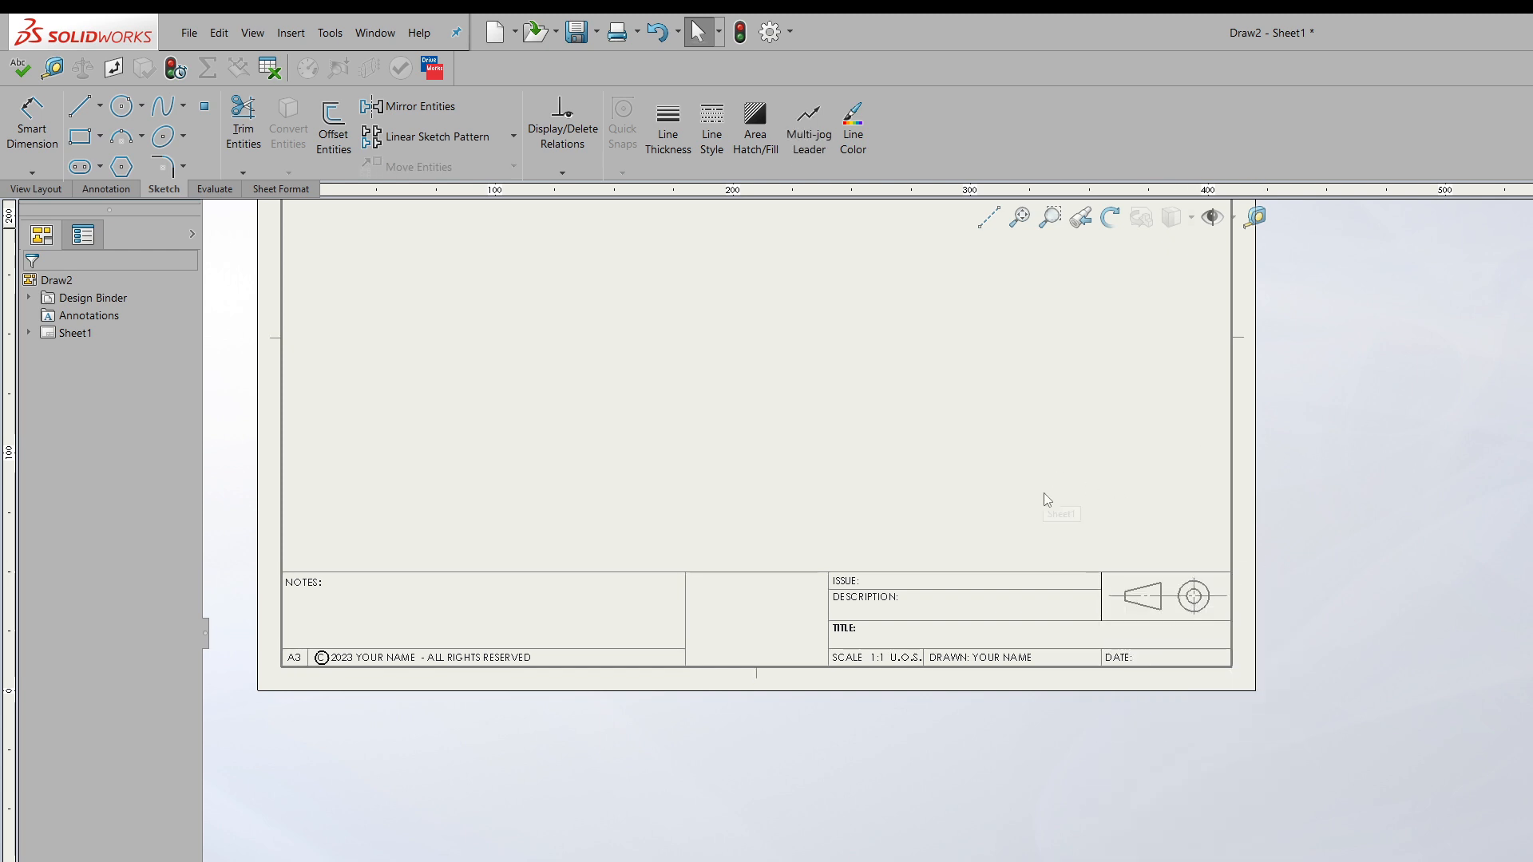
- Open the Drafting Standard page of the drawing's Document Properties
click(770, 32)
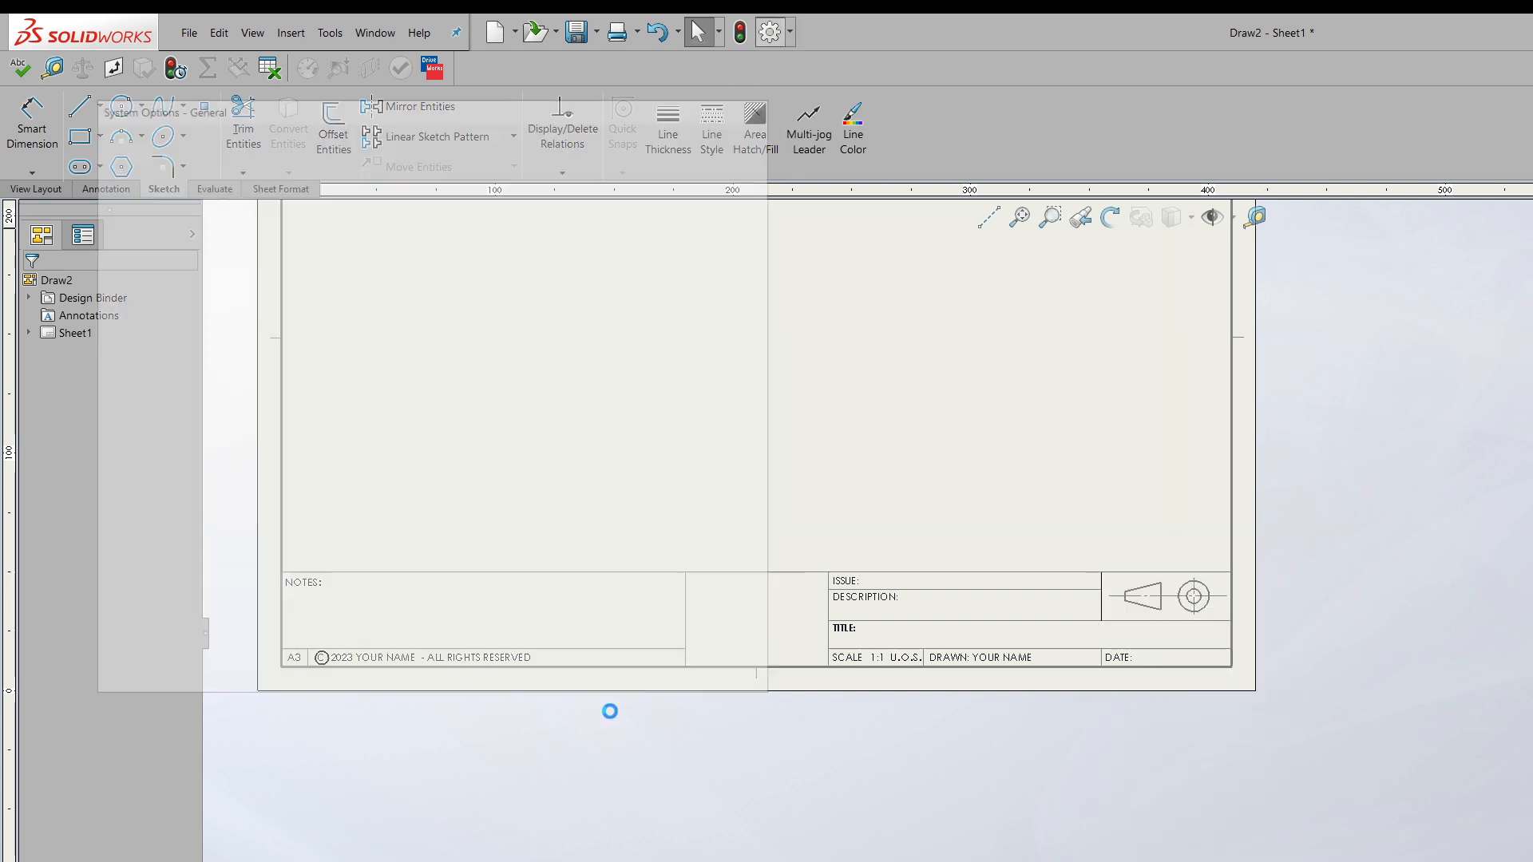
drag(373, 105, 1028, 352)
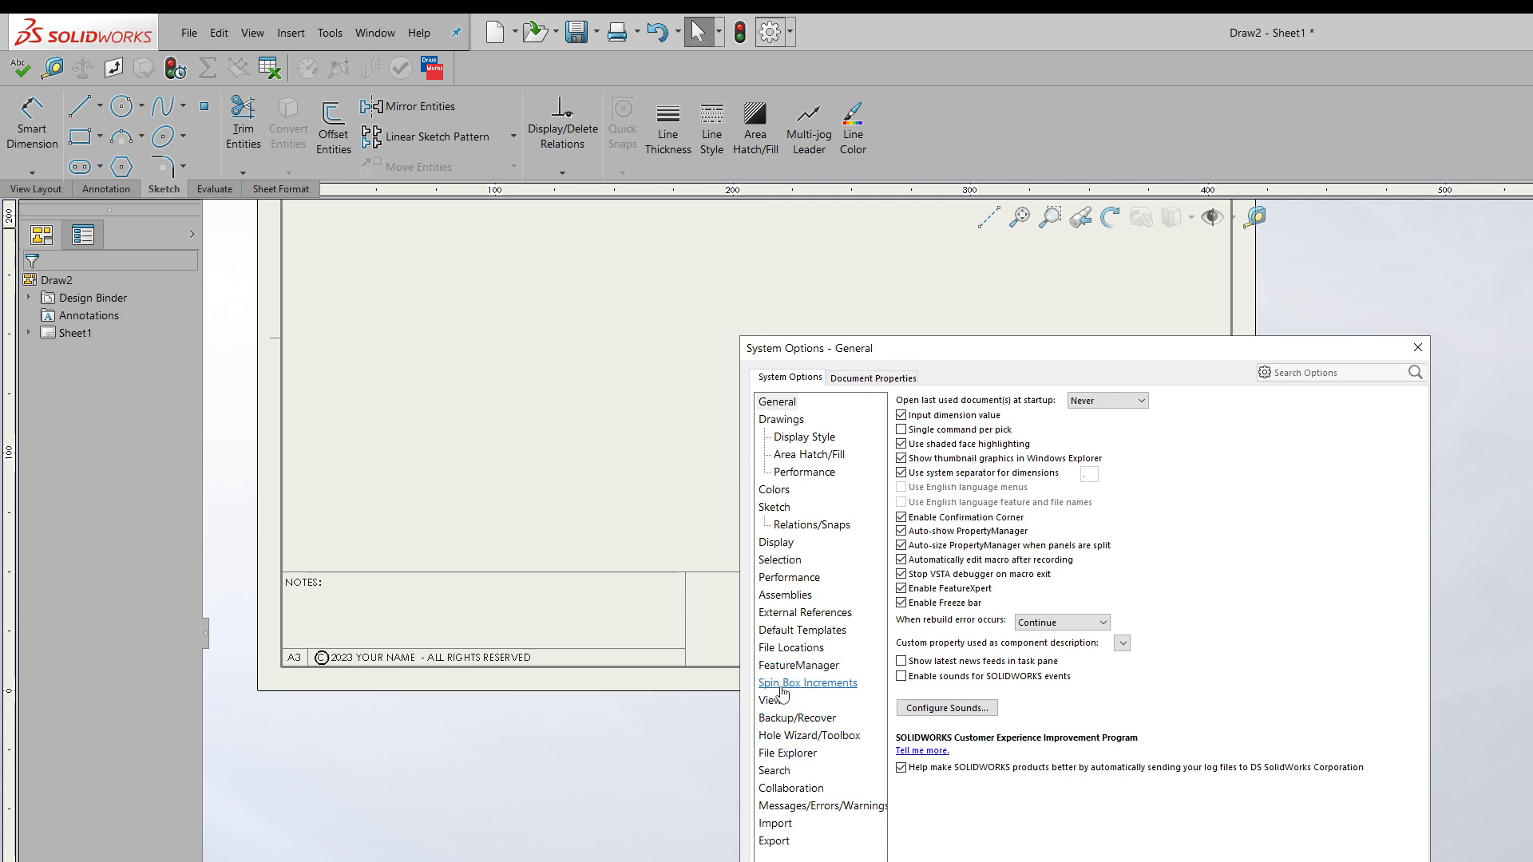
click(792, 629)
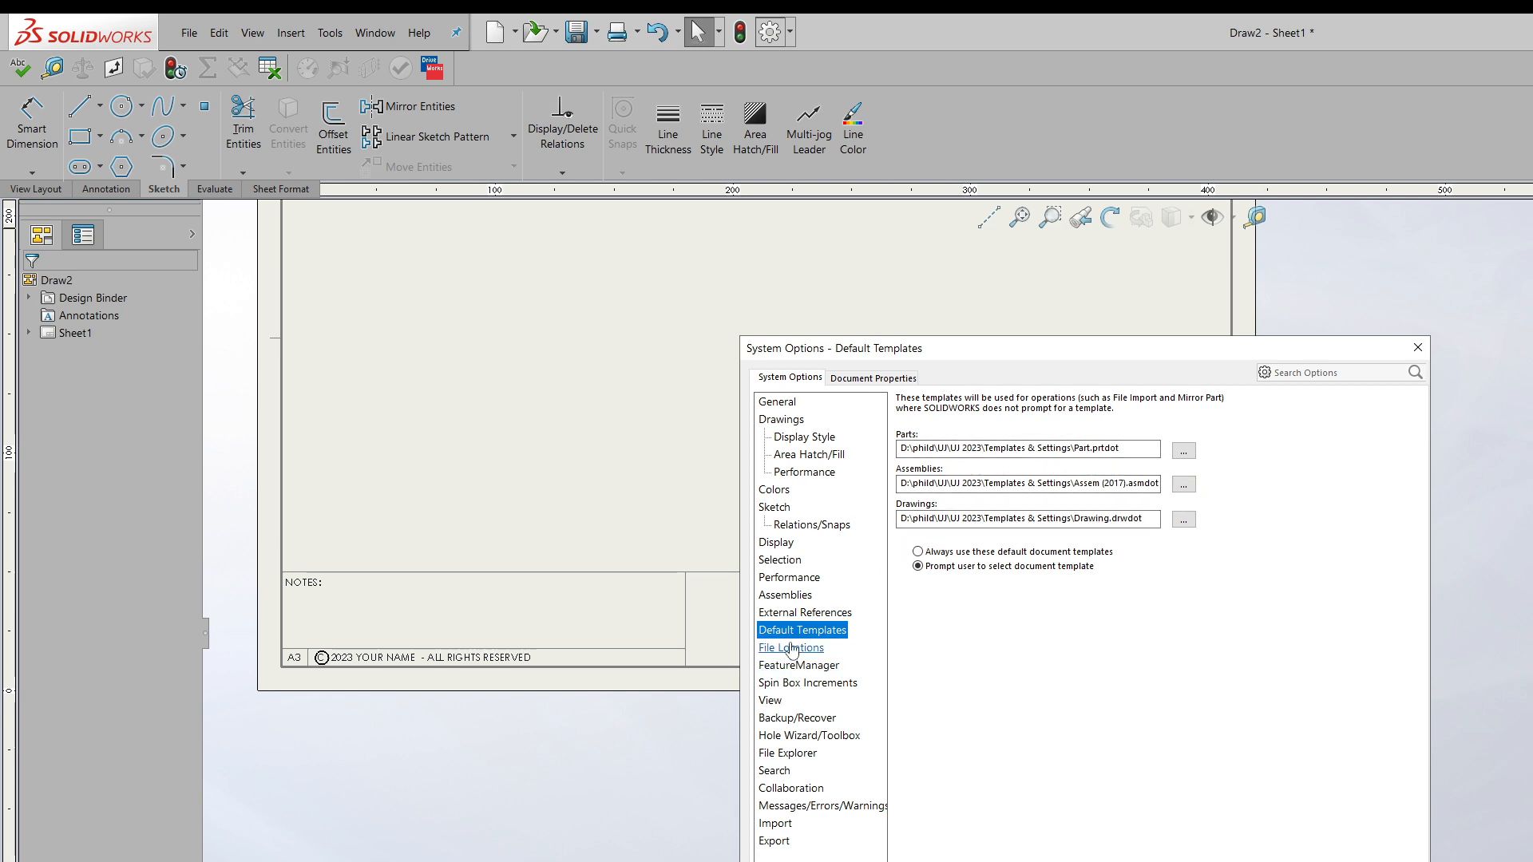
click(870, 380)
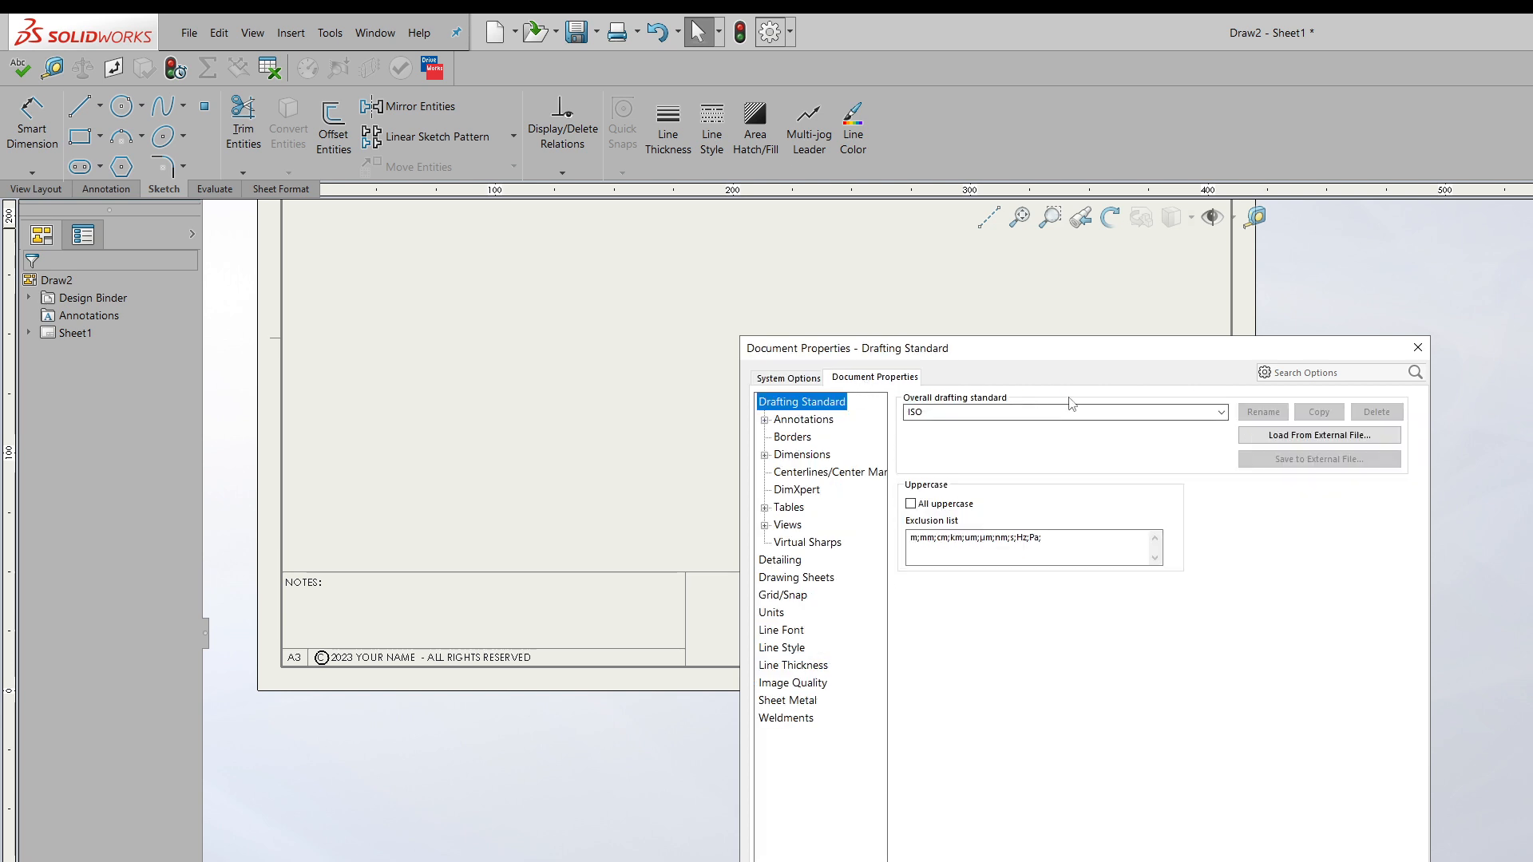
- Load the drafting standard ISO- UJ 2023 (2017).sldstd from D:\phild\UJ\UJ 2023\Templates & Settings and apply it to the drawing
click(1321, 437)
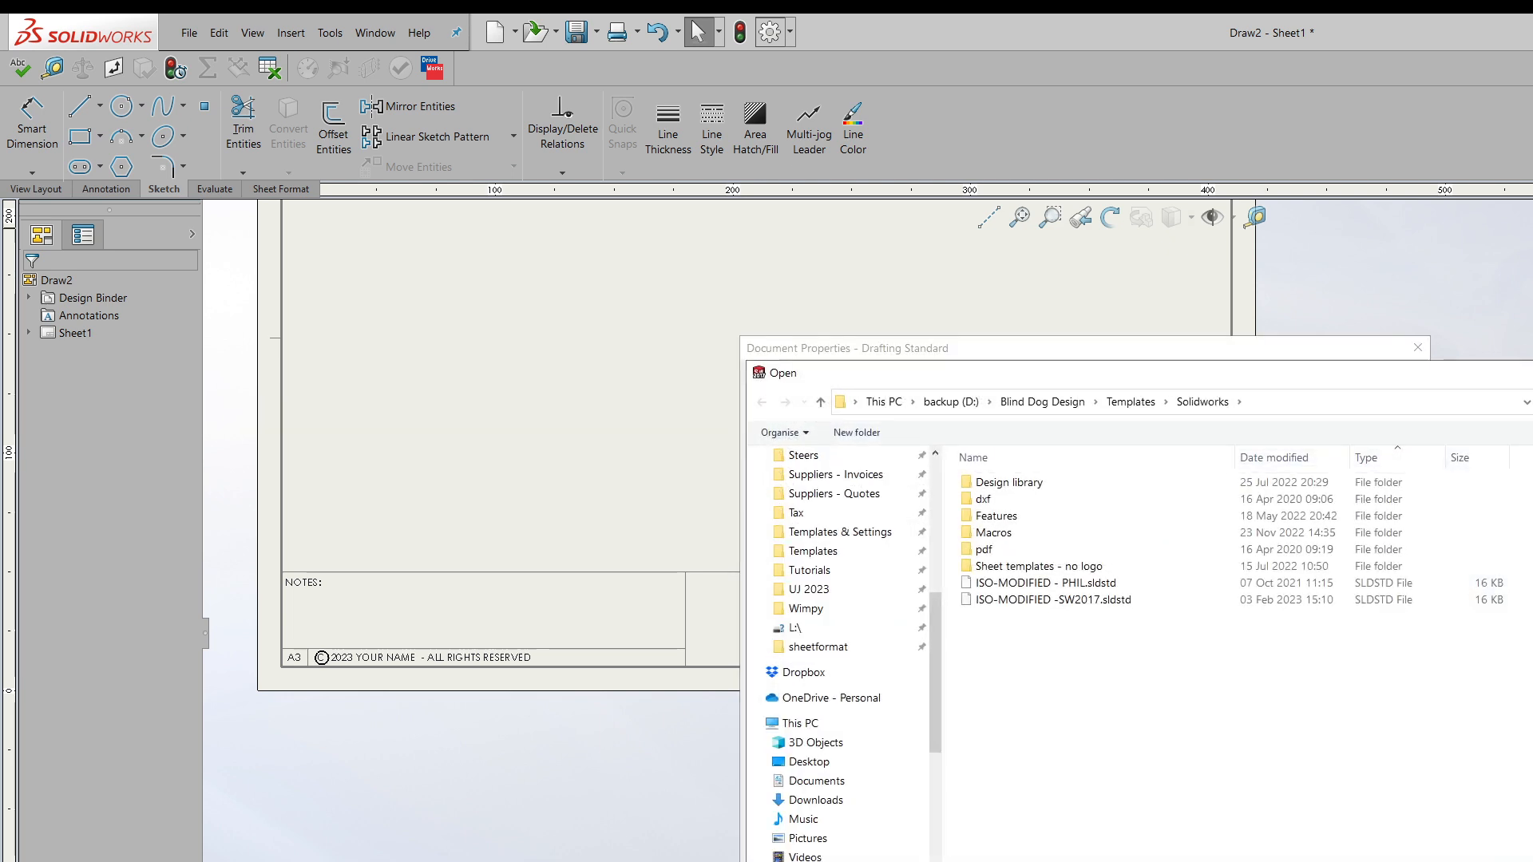
click(1250, 400)
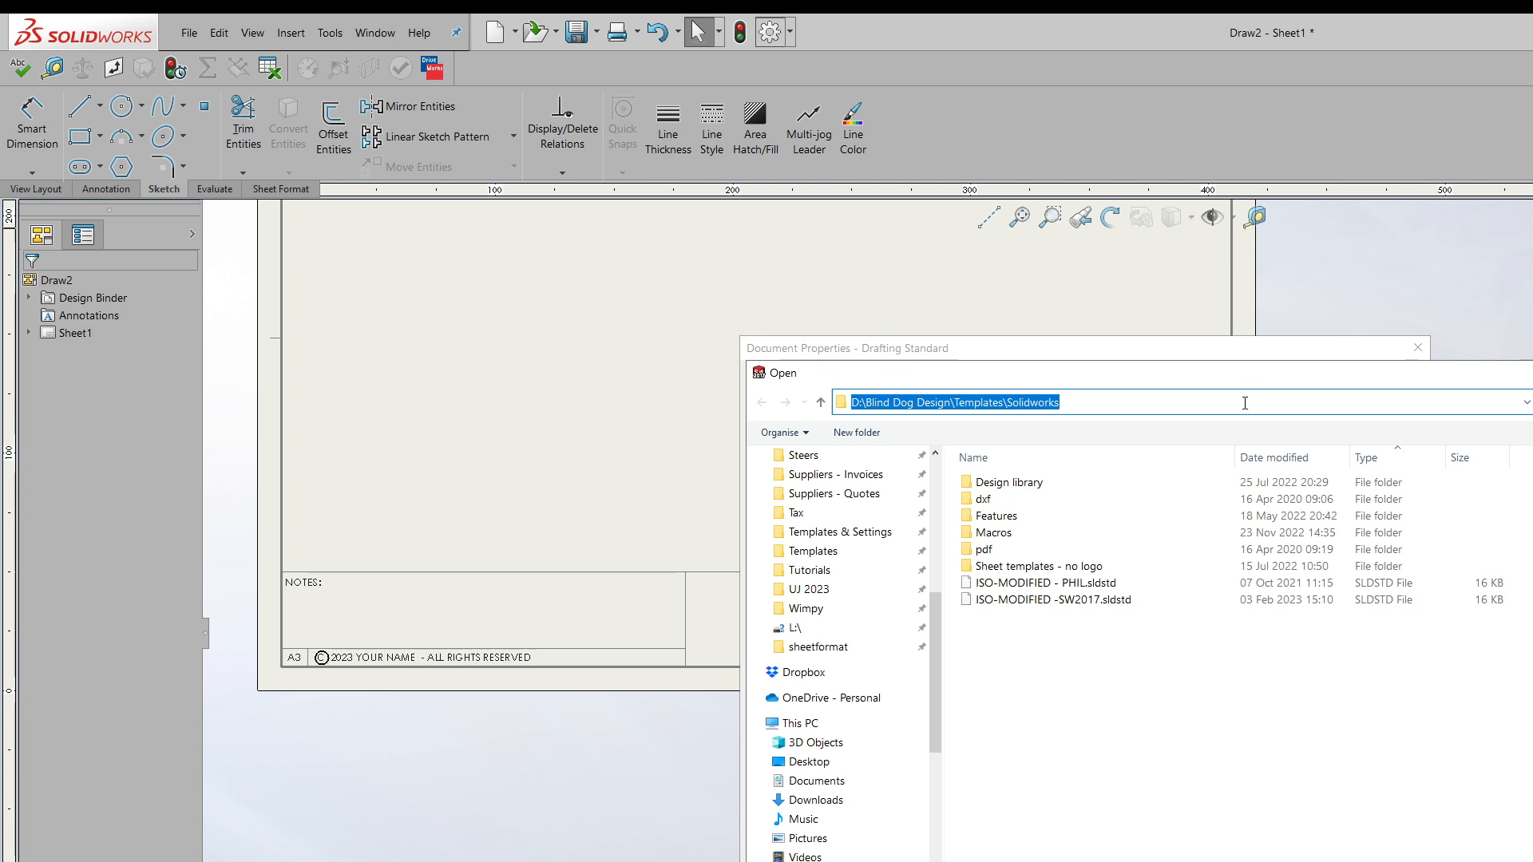
text(D:\phild\UJ\UJ 2023\Templates & Settings)
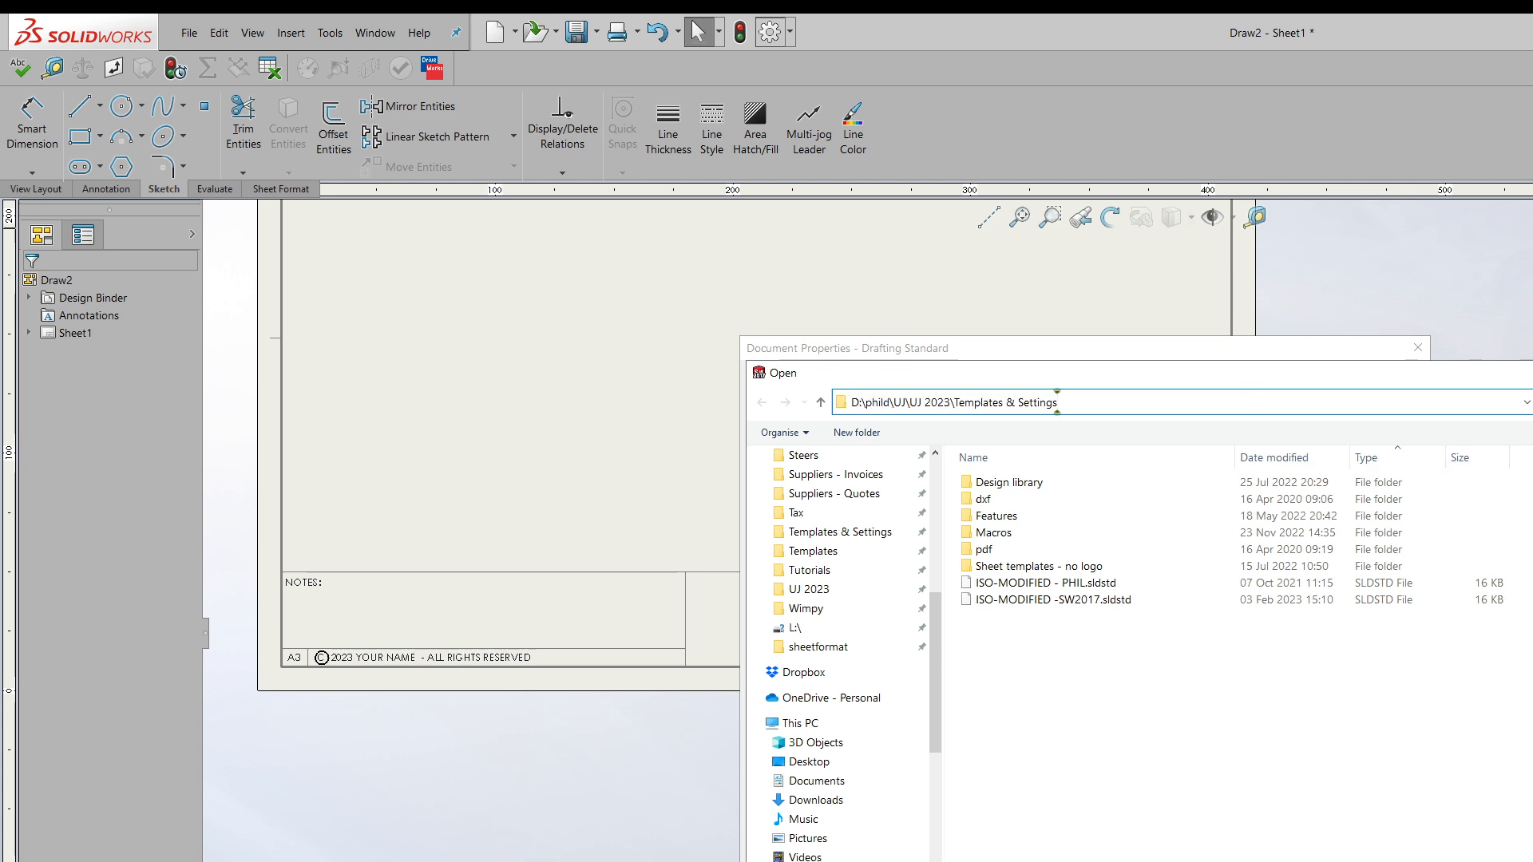
key(Return)
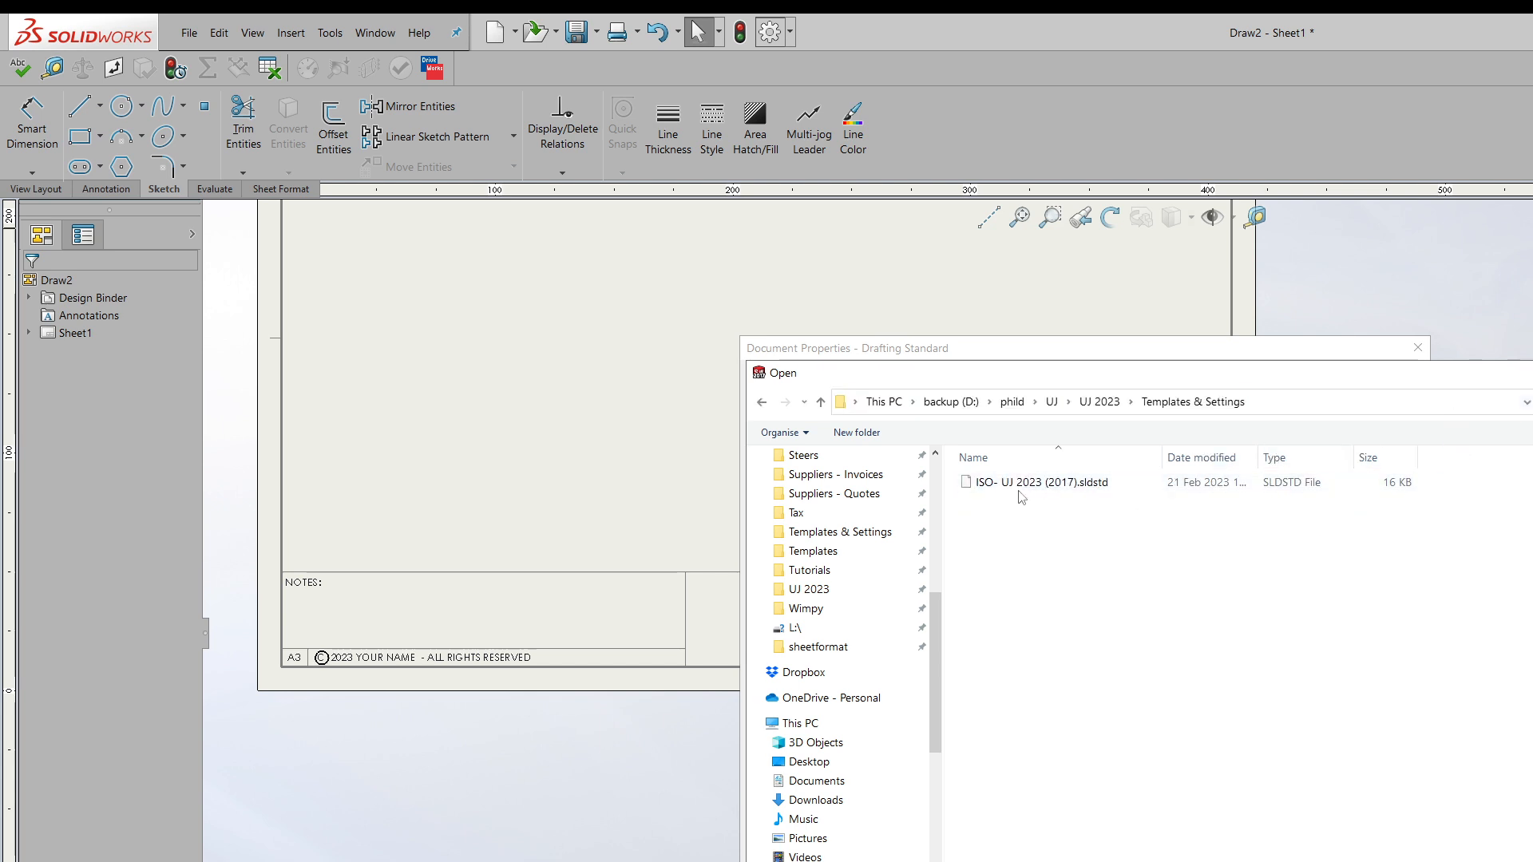
double_click(1020, 484)
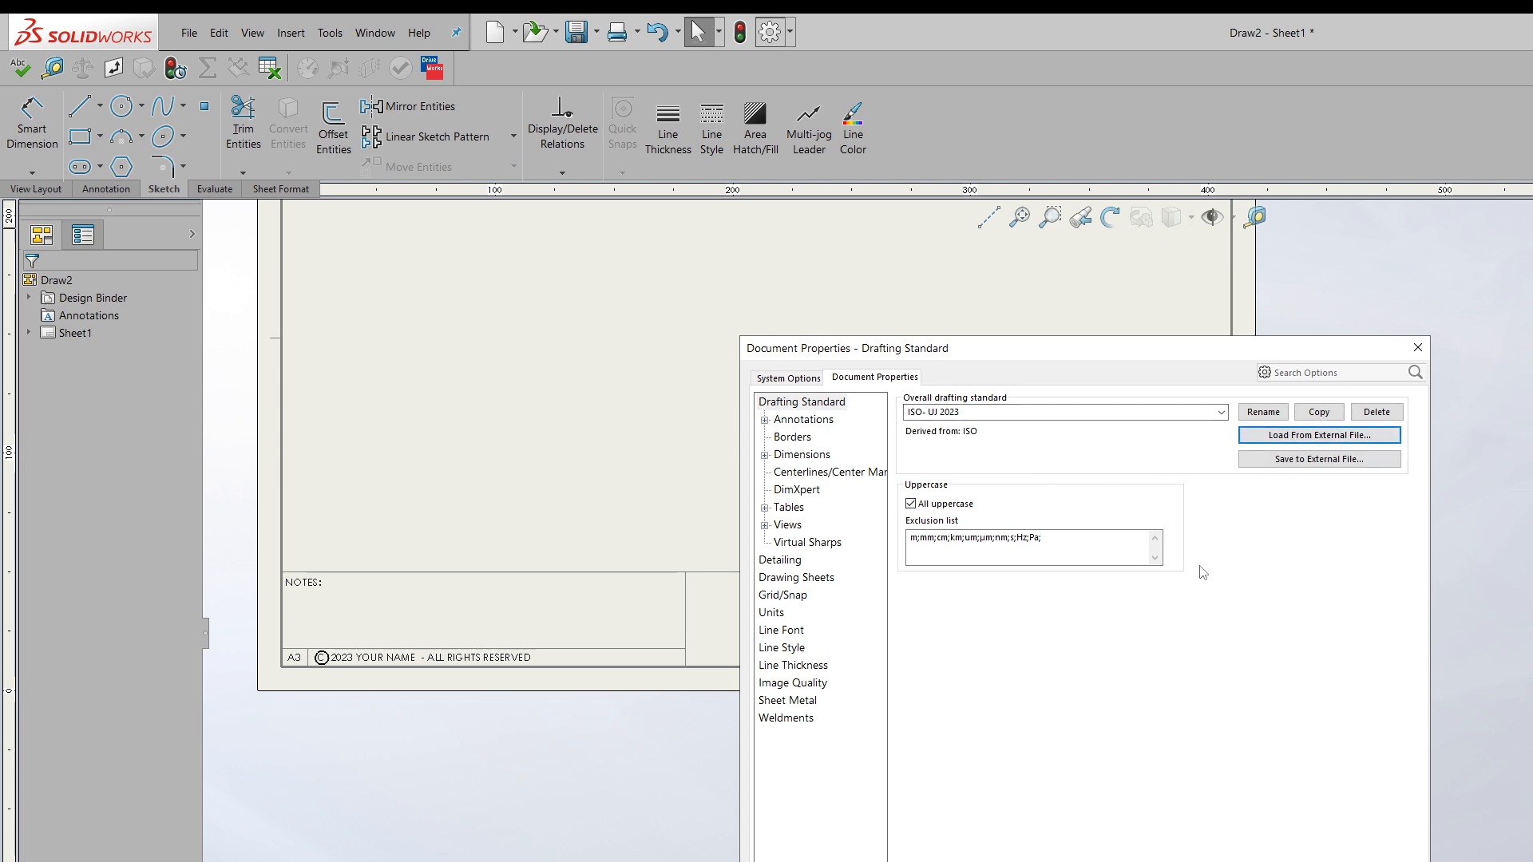
drag(1158, 355, 602, 62)
click(691, 632)
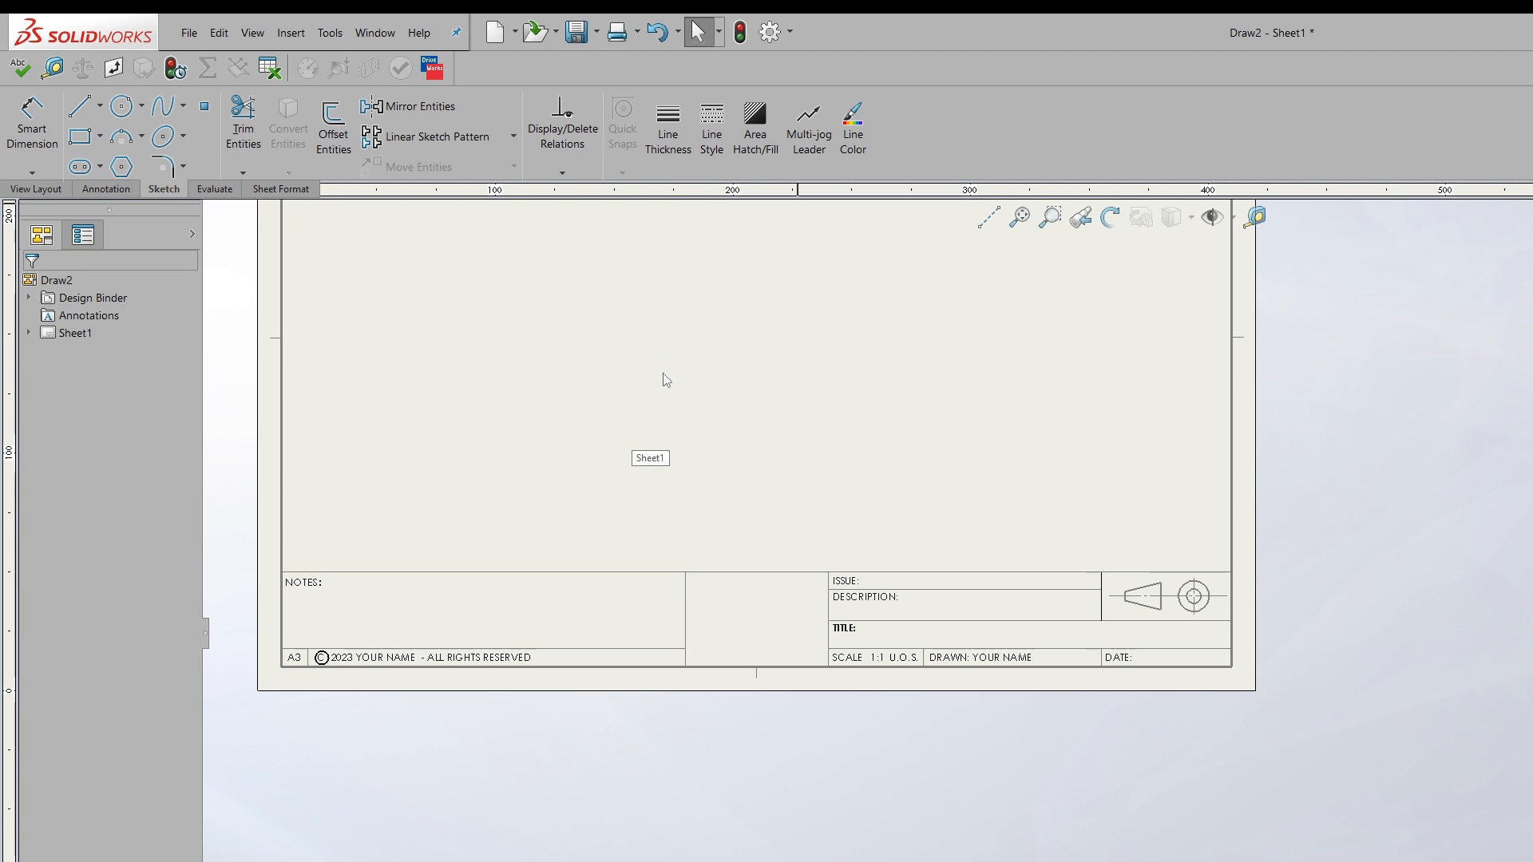
- Save the sheet format over the existing A3 - UJ 2023 (2017).slddrt in the Templates & Settings folder
click(190, 33)
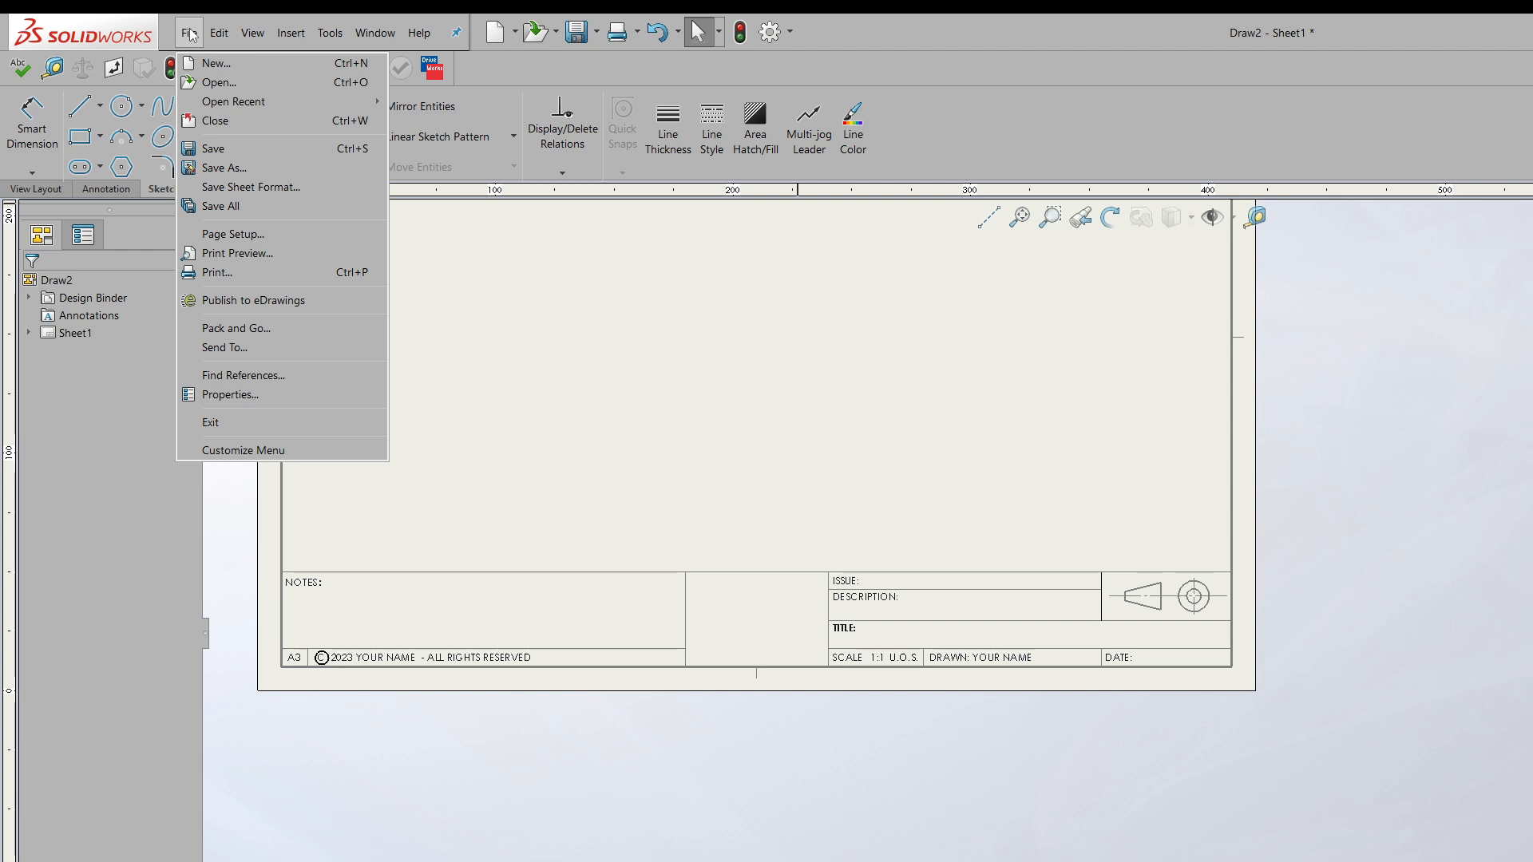
click(236, 188)
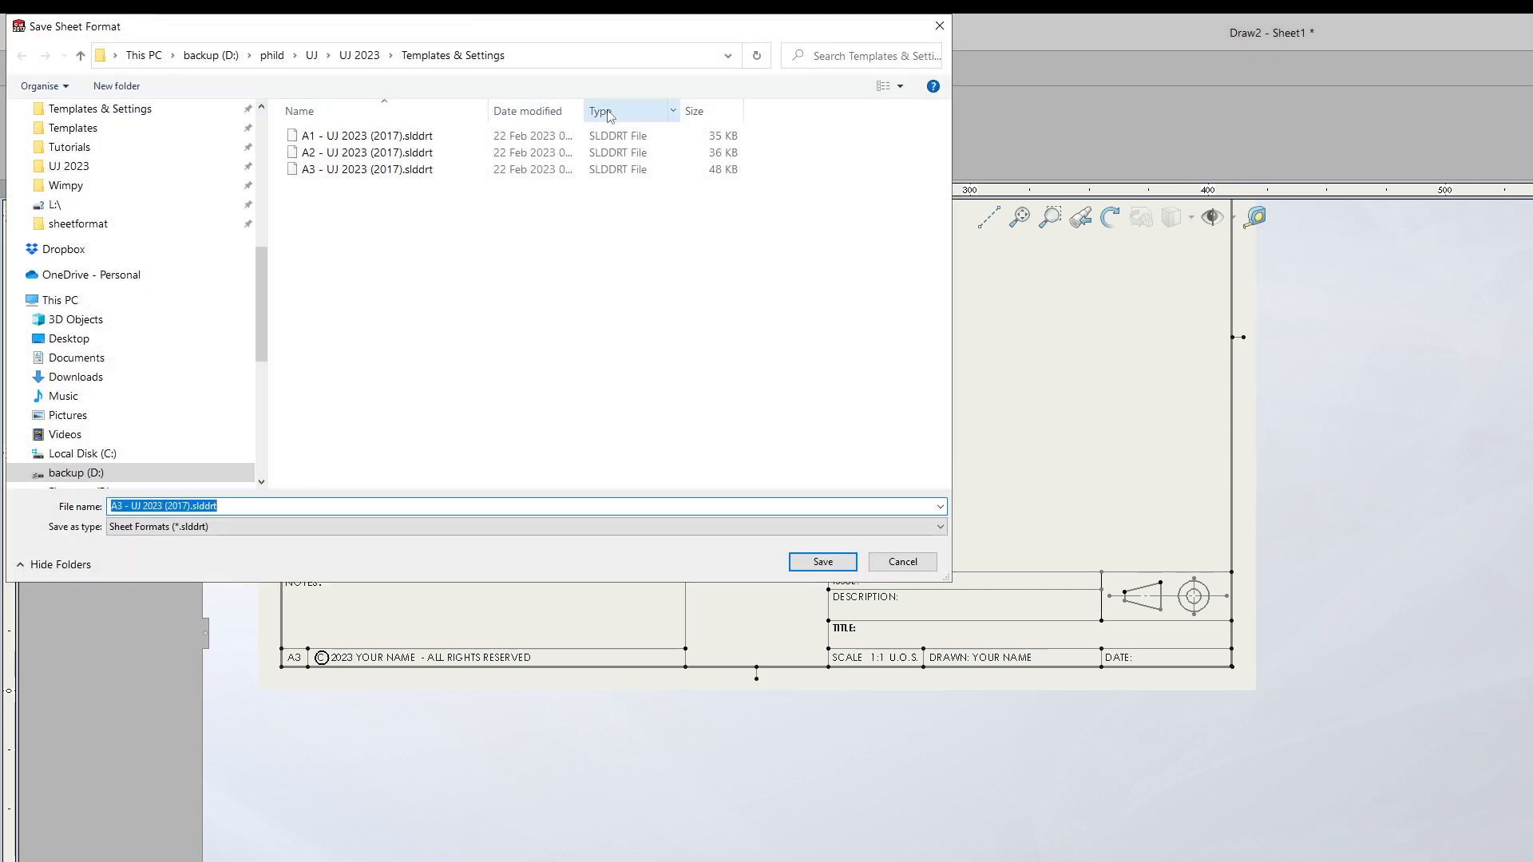
drag(573, 35, 800, 196)
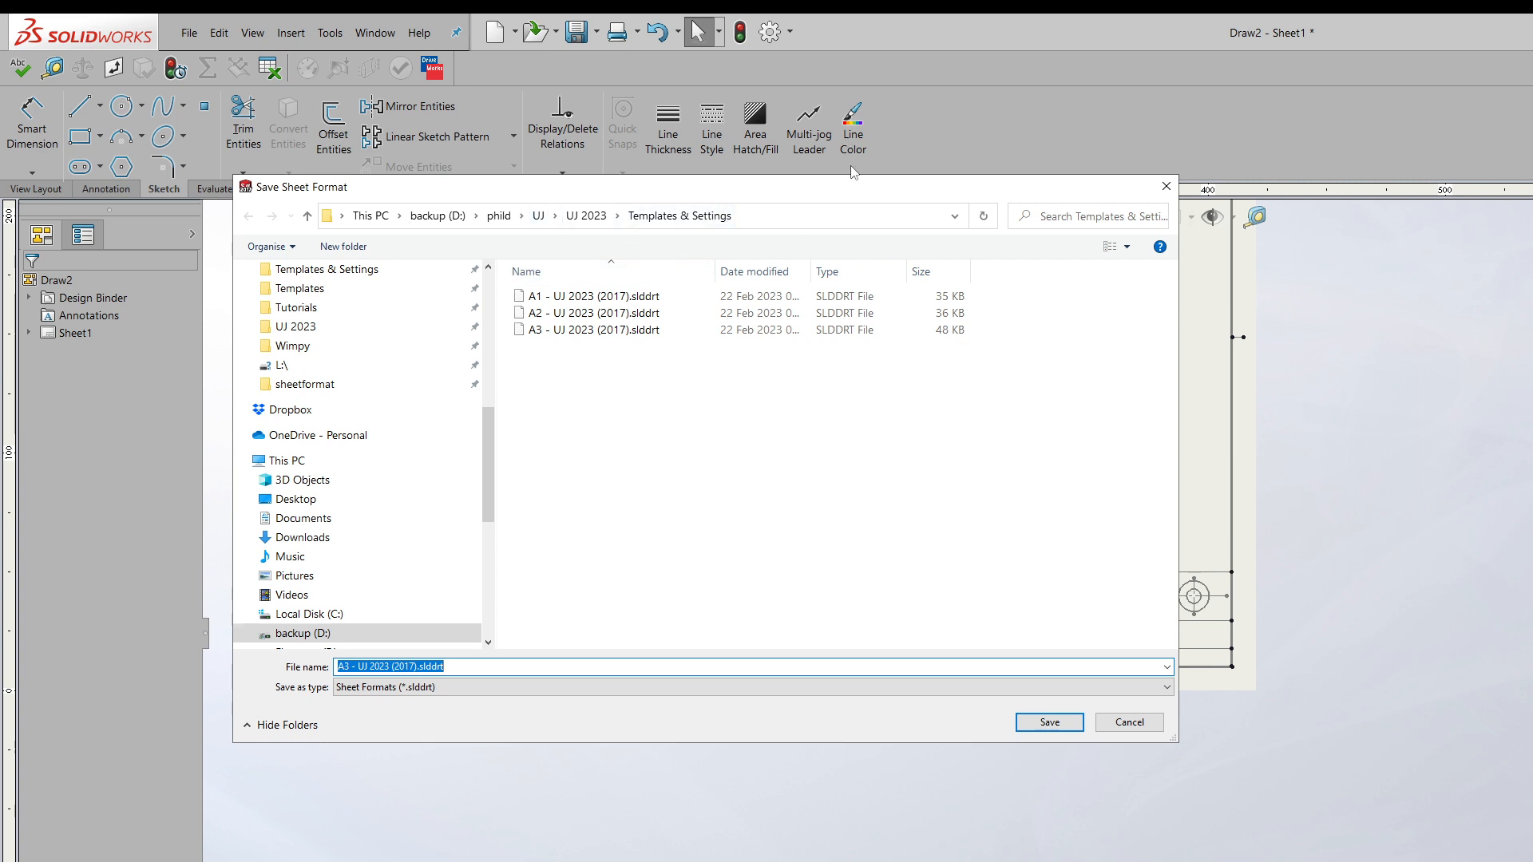
click(567, 332)
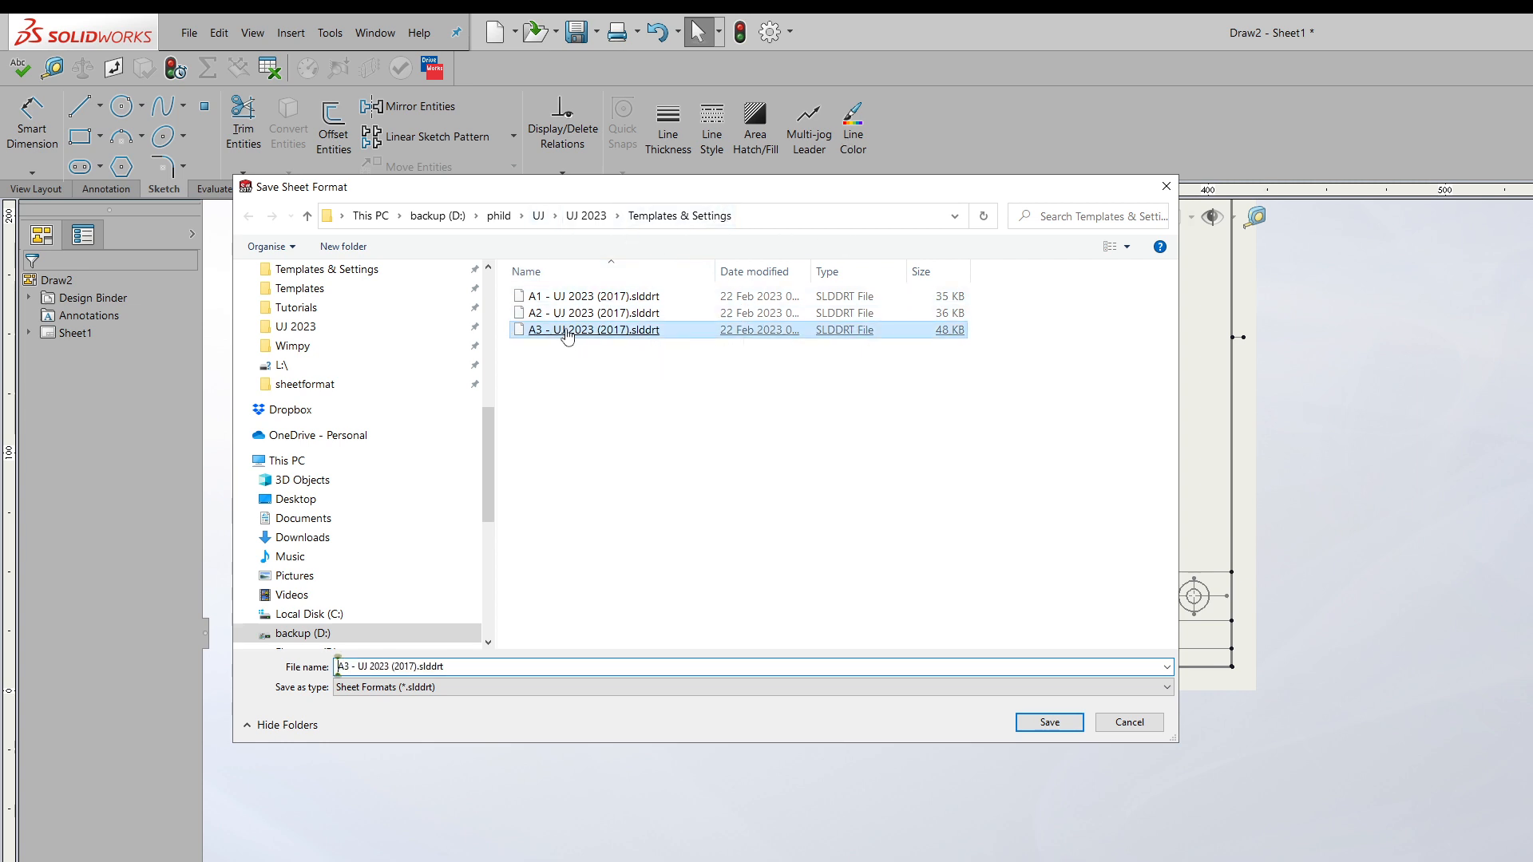
click(566, 331)
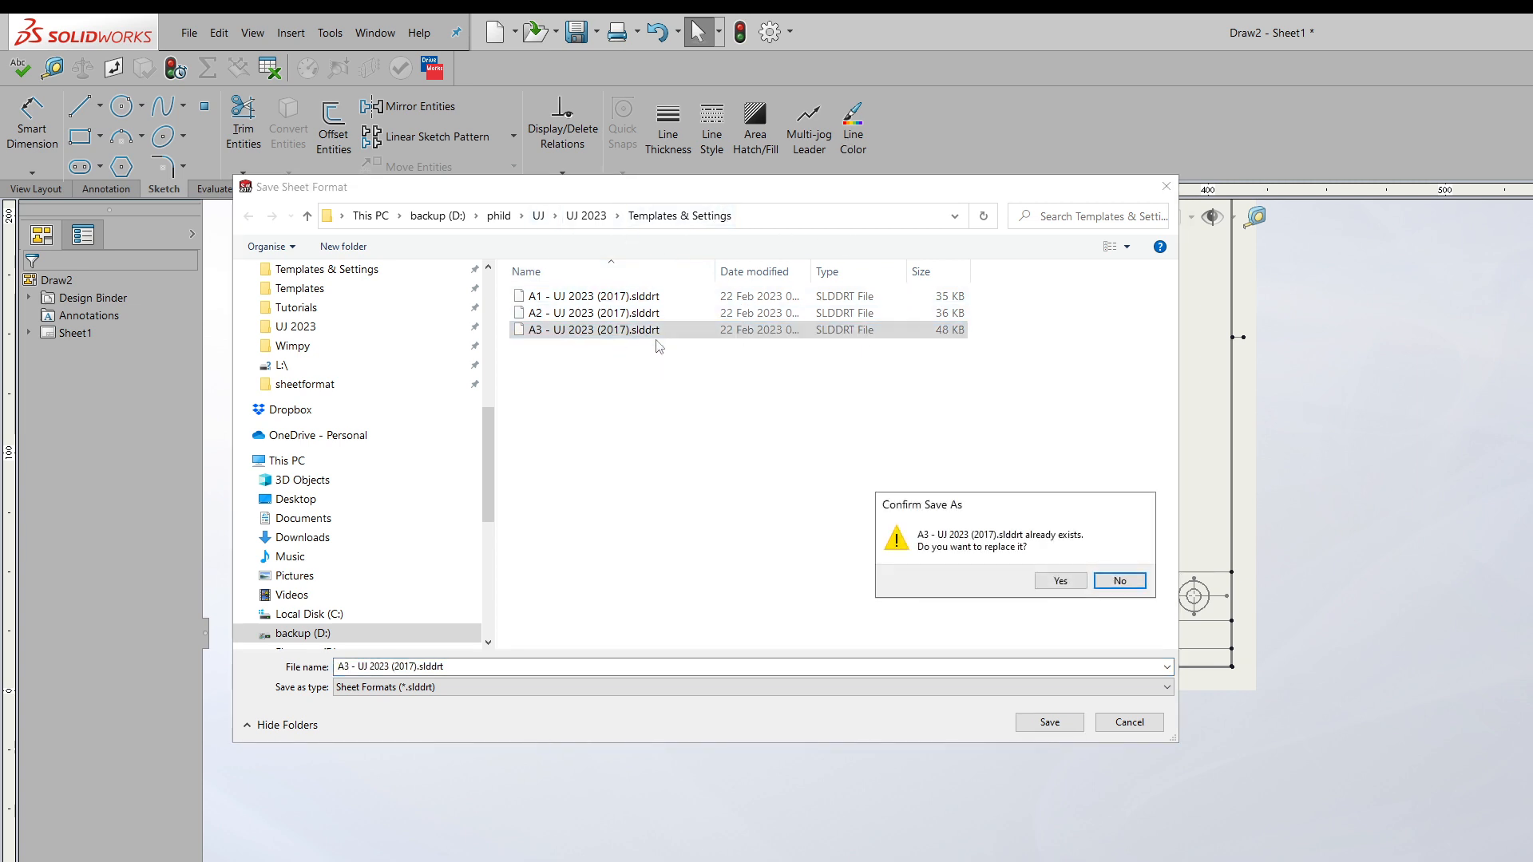
click(1062, 581)
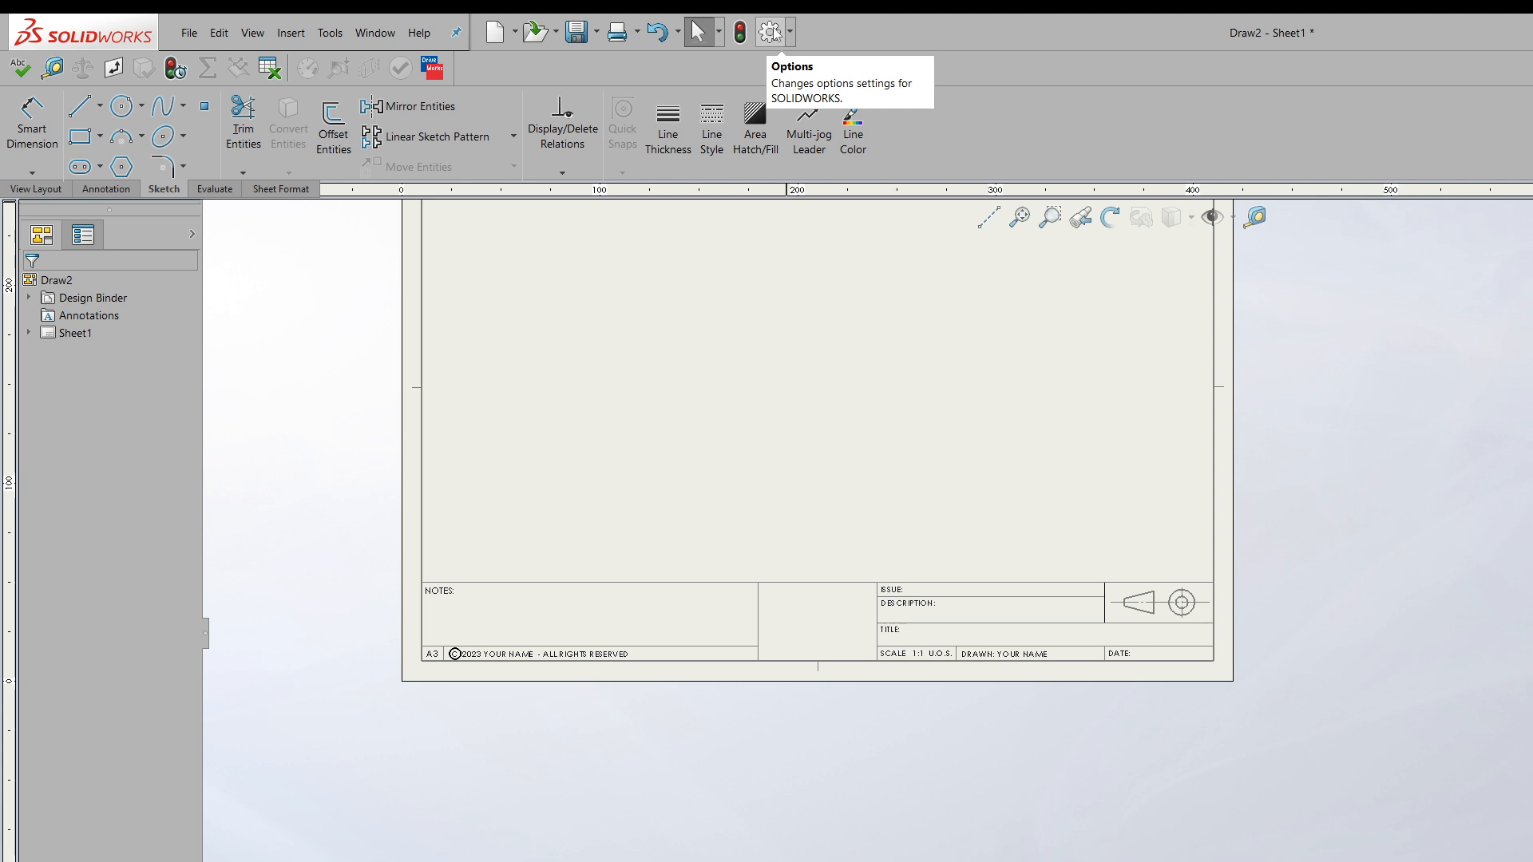
- In the drawing's document properties, enable a different sheet format for new sheets and choose A2 - UJ 2023 (2017).slddrt from Templates & Settings
click(770, 32)
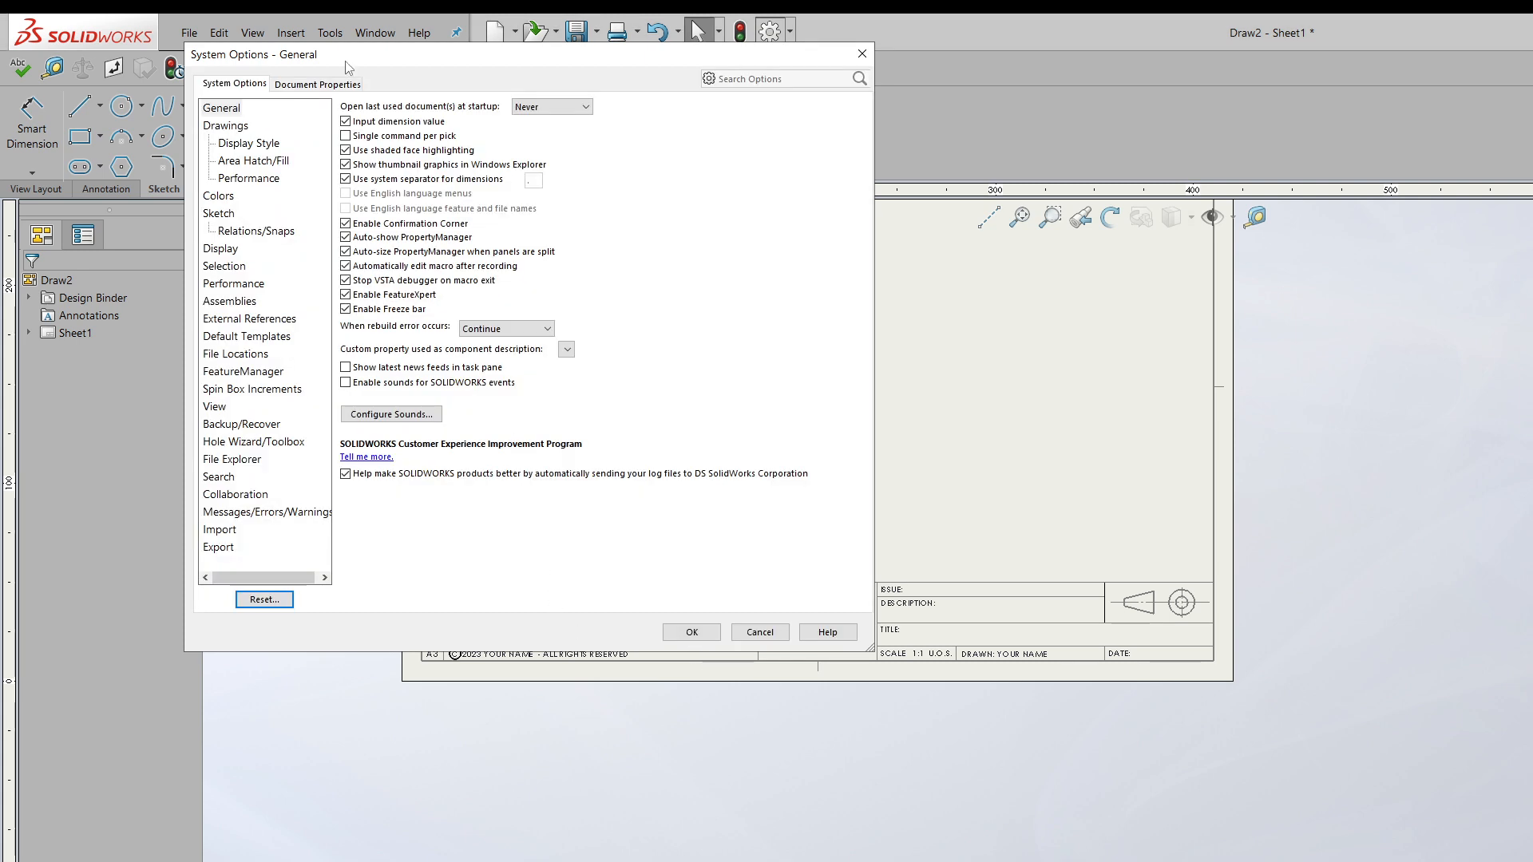
drag(358, 70, 451, 202)
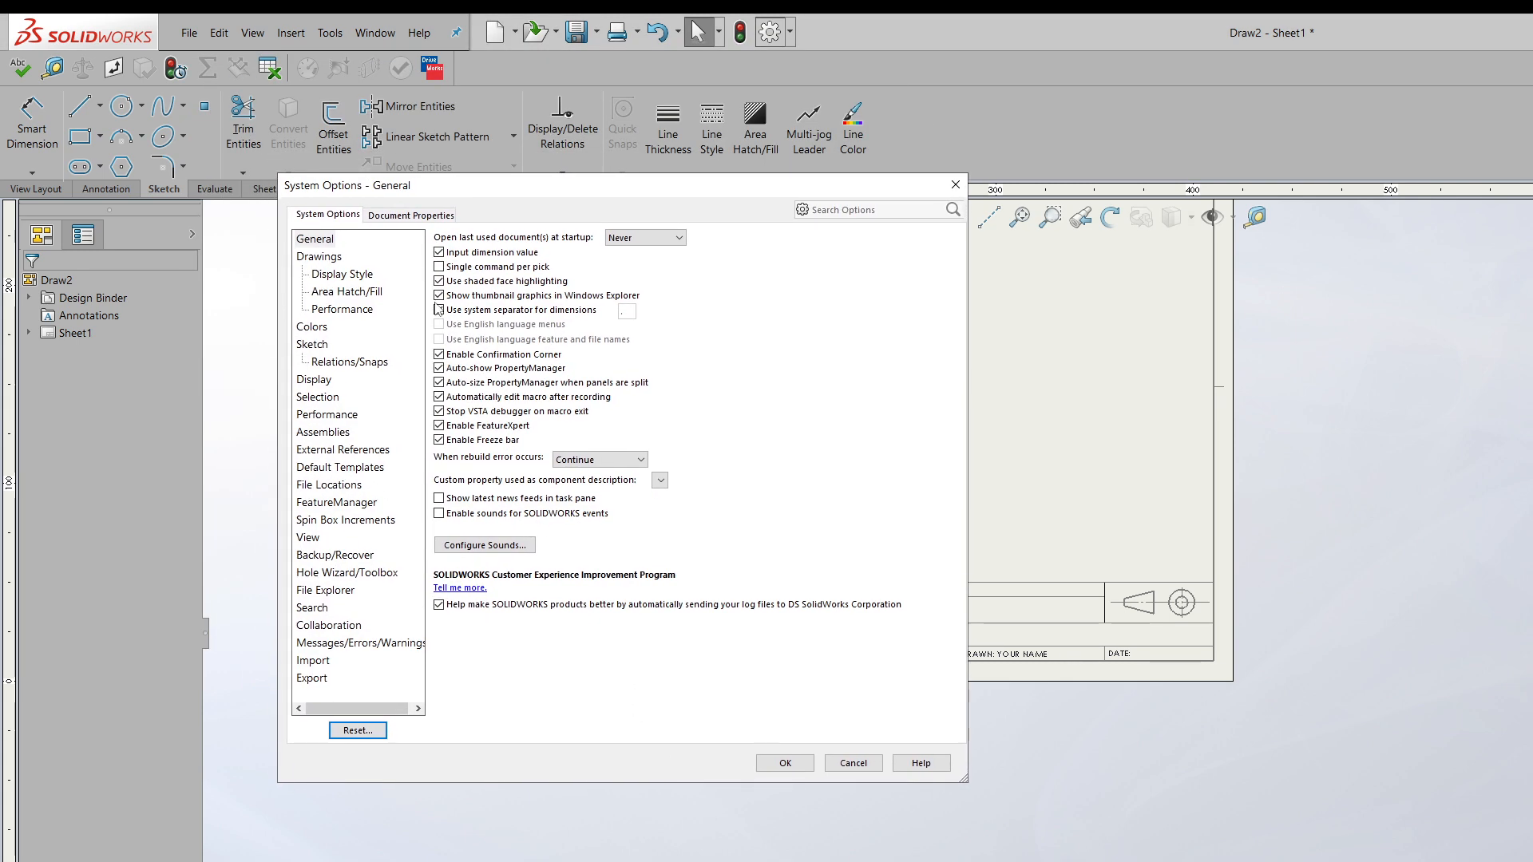
click(418, 214)
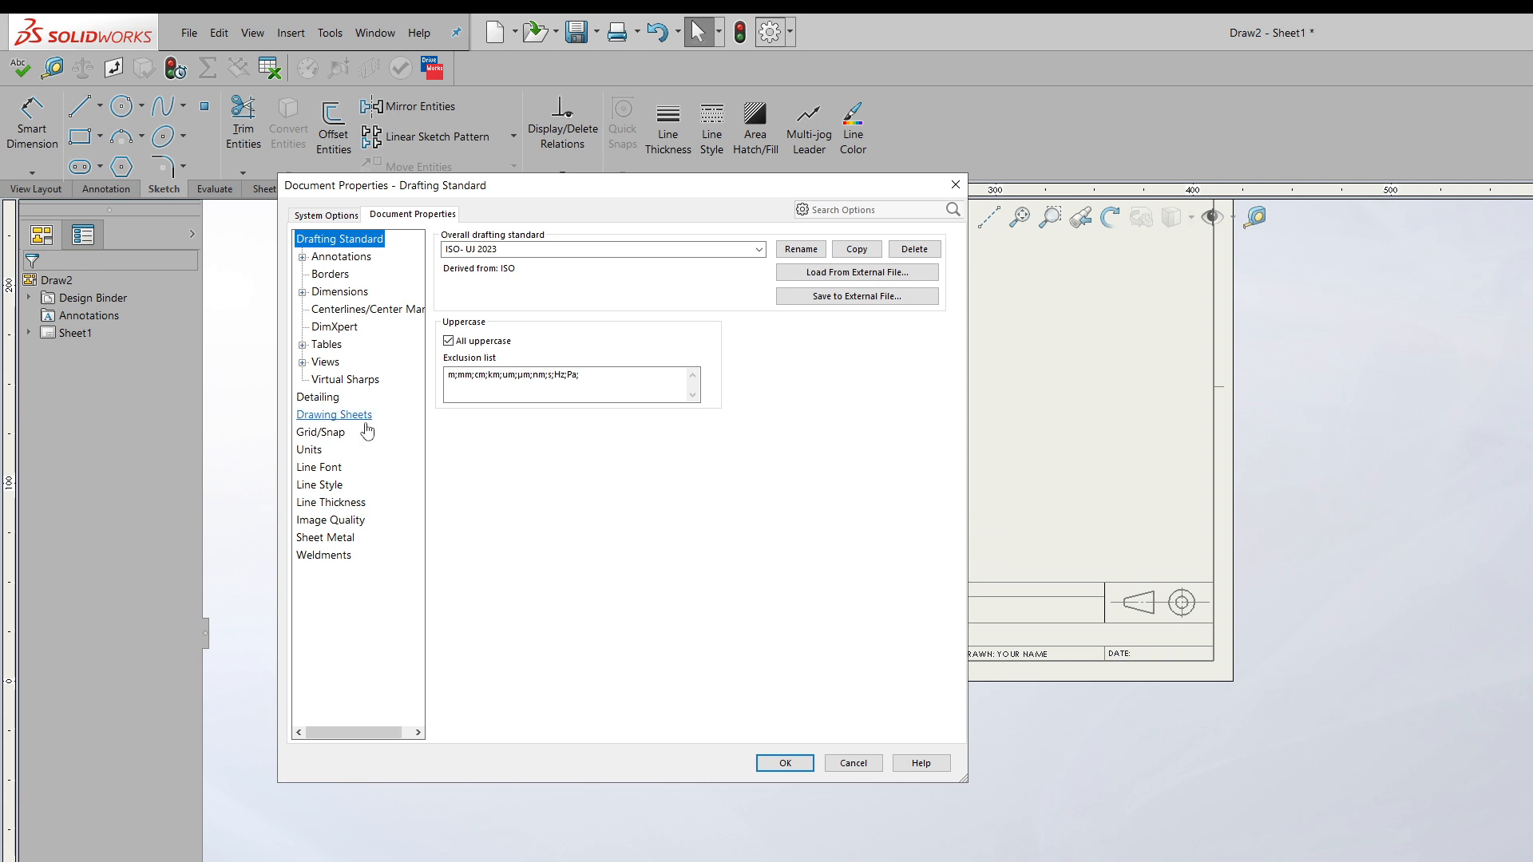
click(334, 414)
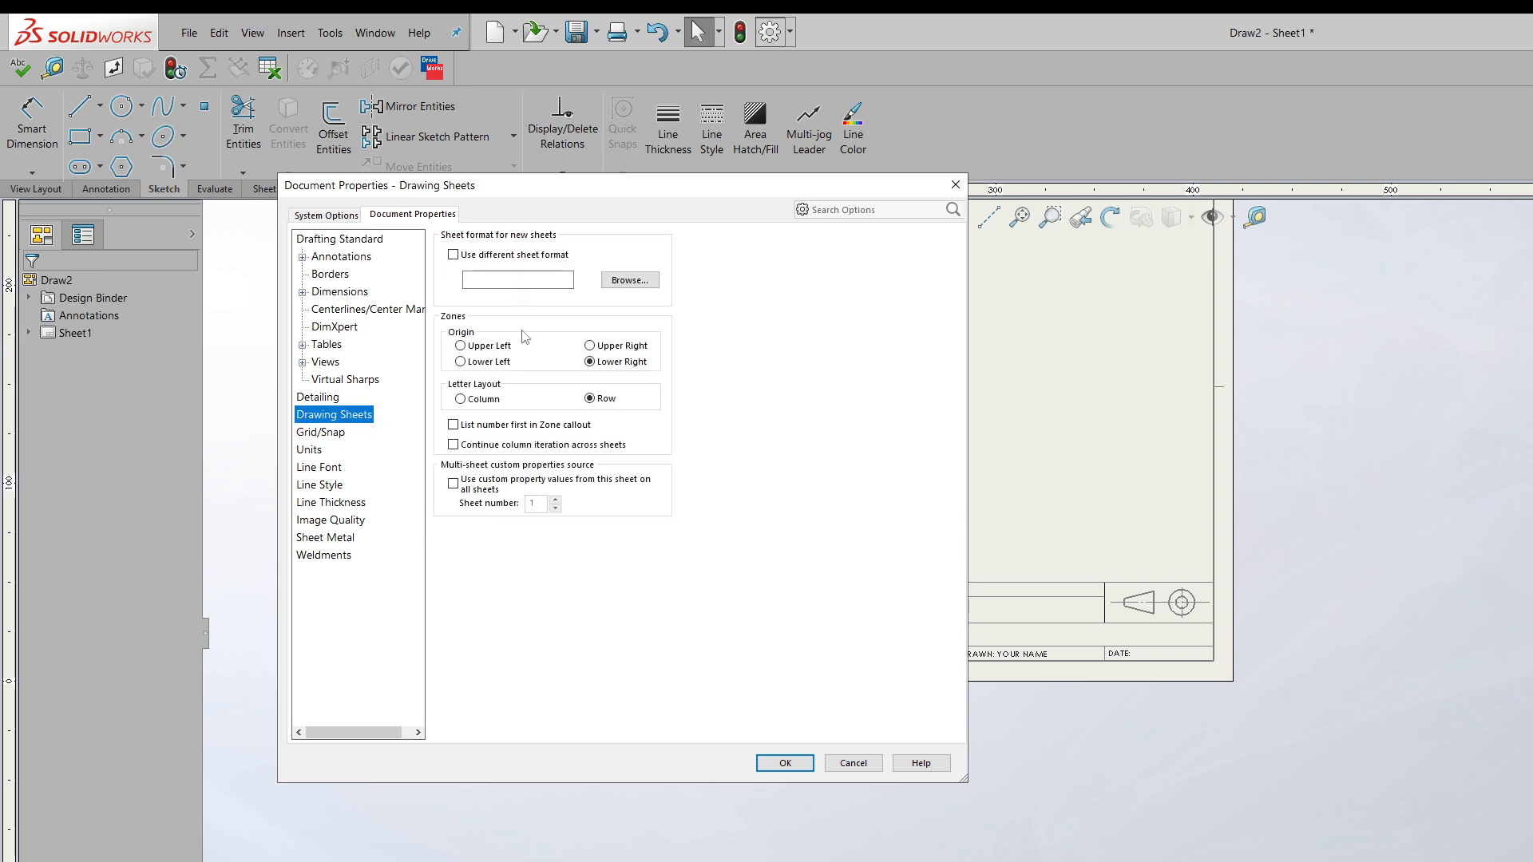
click(452, 256)
click(454, 256)
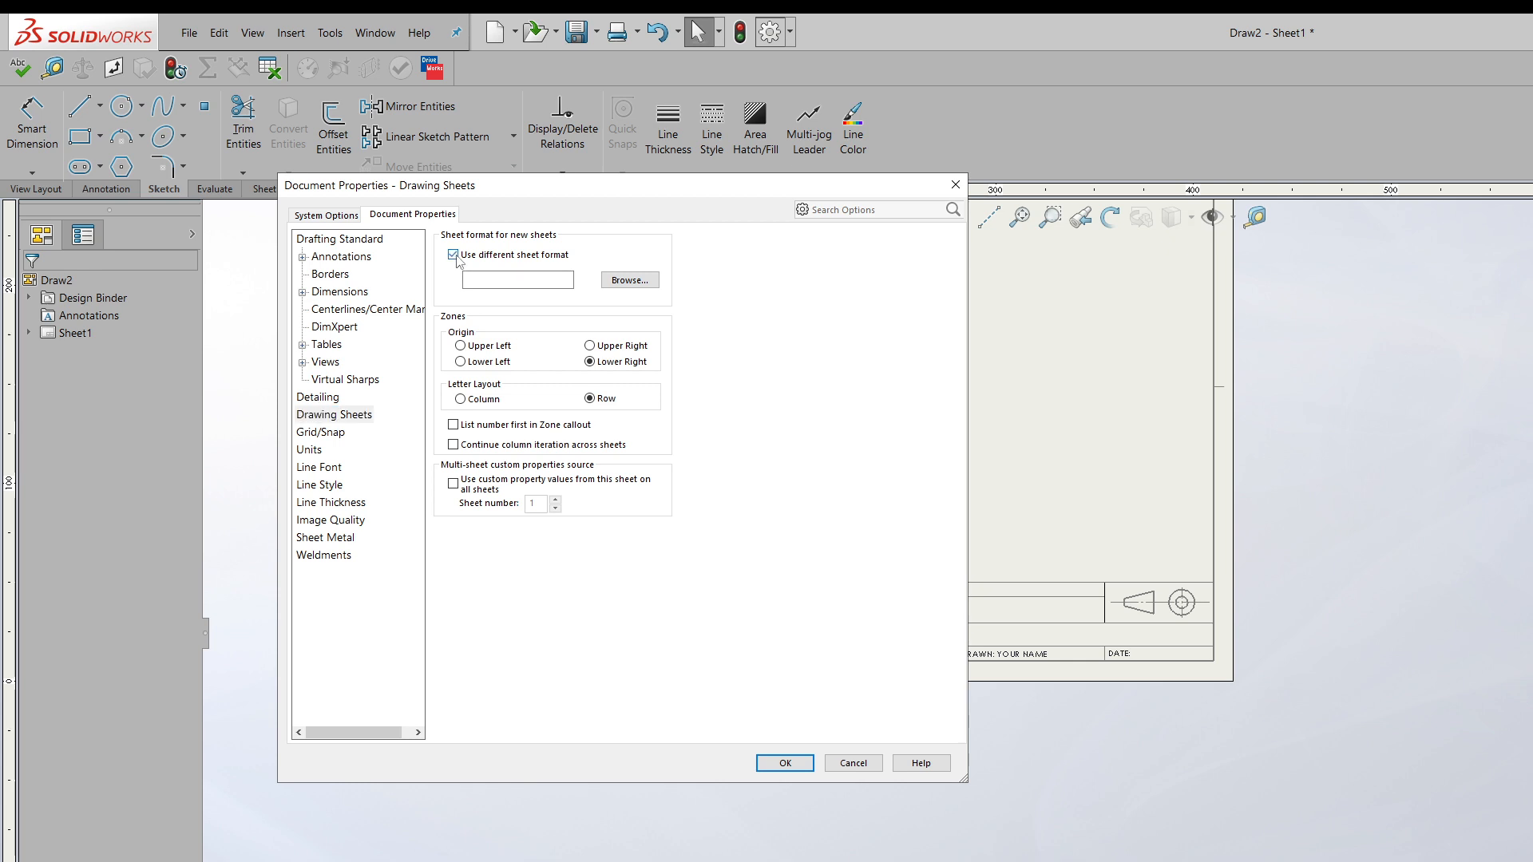
click(627, 279)
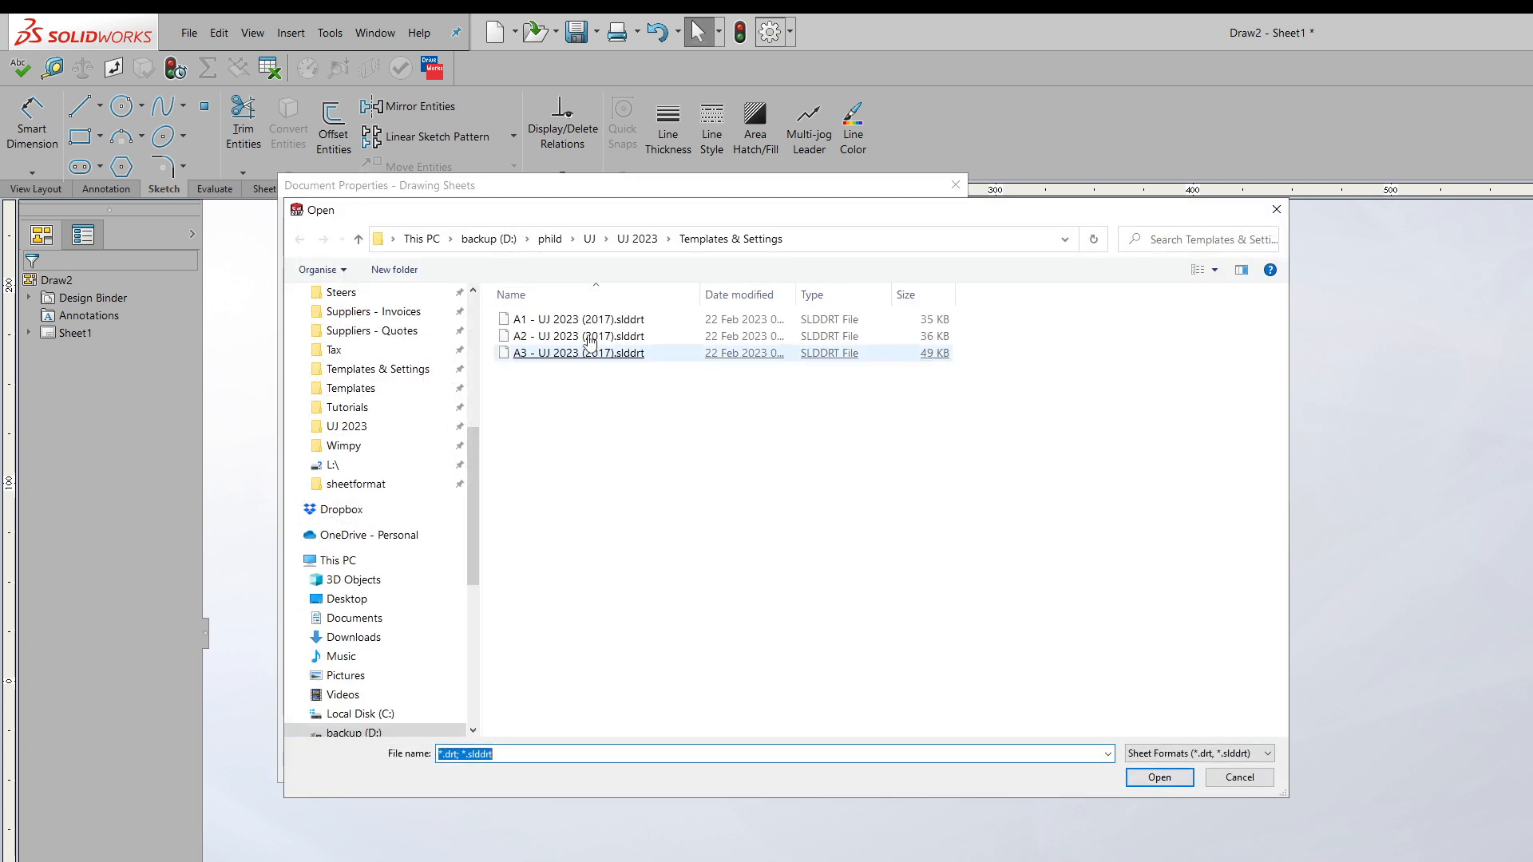
double_click(521, 336)
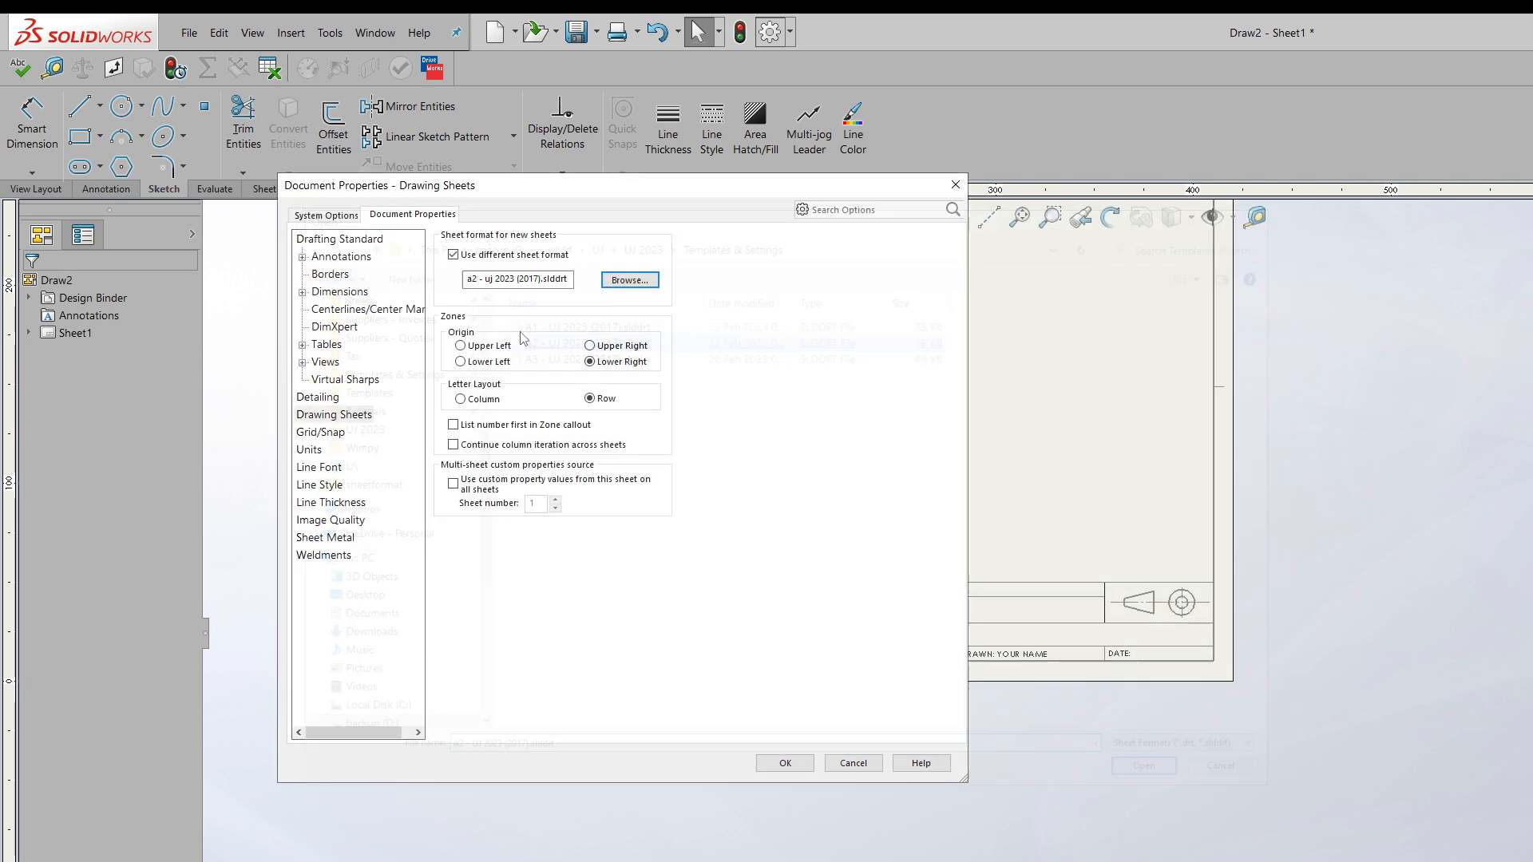
click(787, 767)
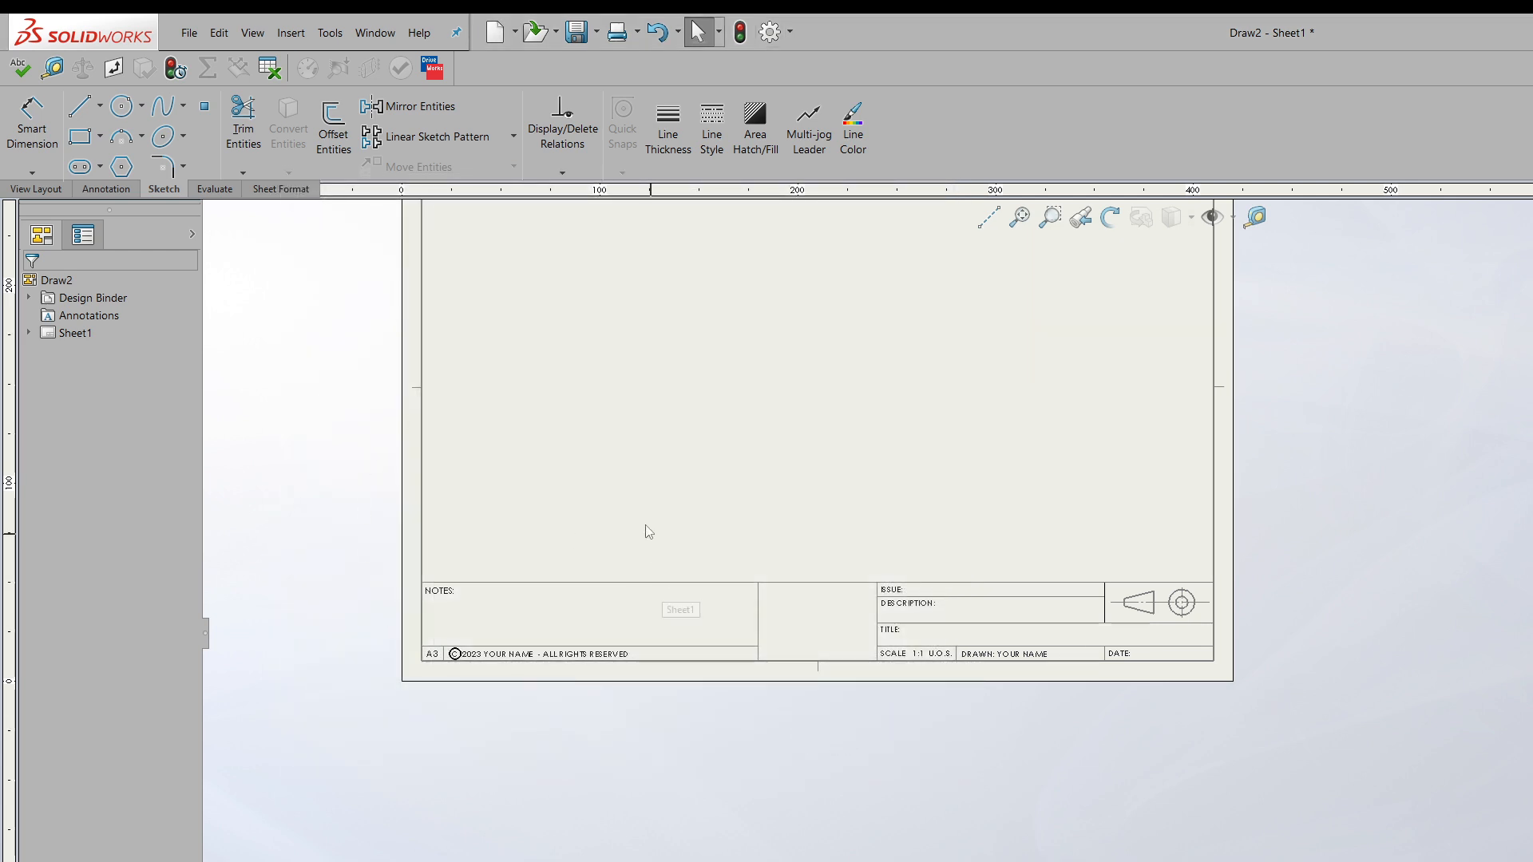
- Change Sheet1's format to A2 - UJ 2023 (2017) in its sheet properties, deleting the modified notes of the current format
right_click(65, 333)
click(104, 461)
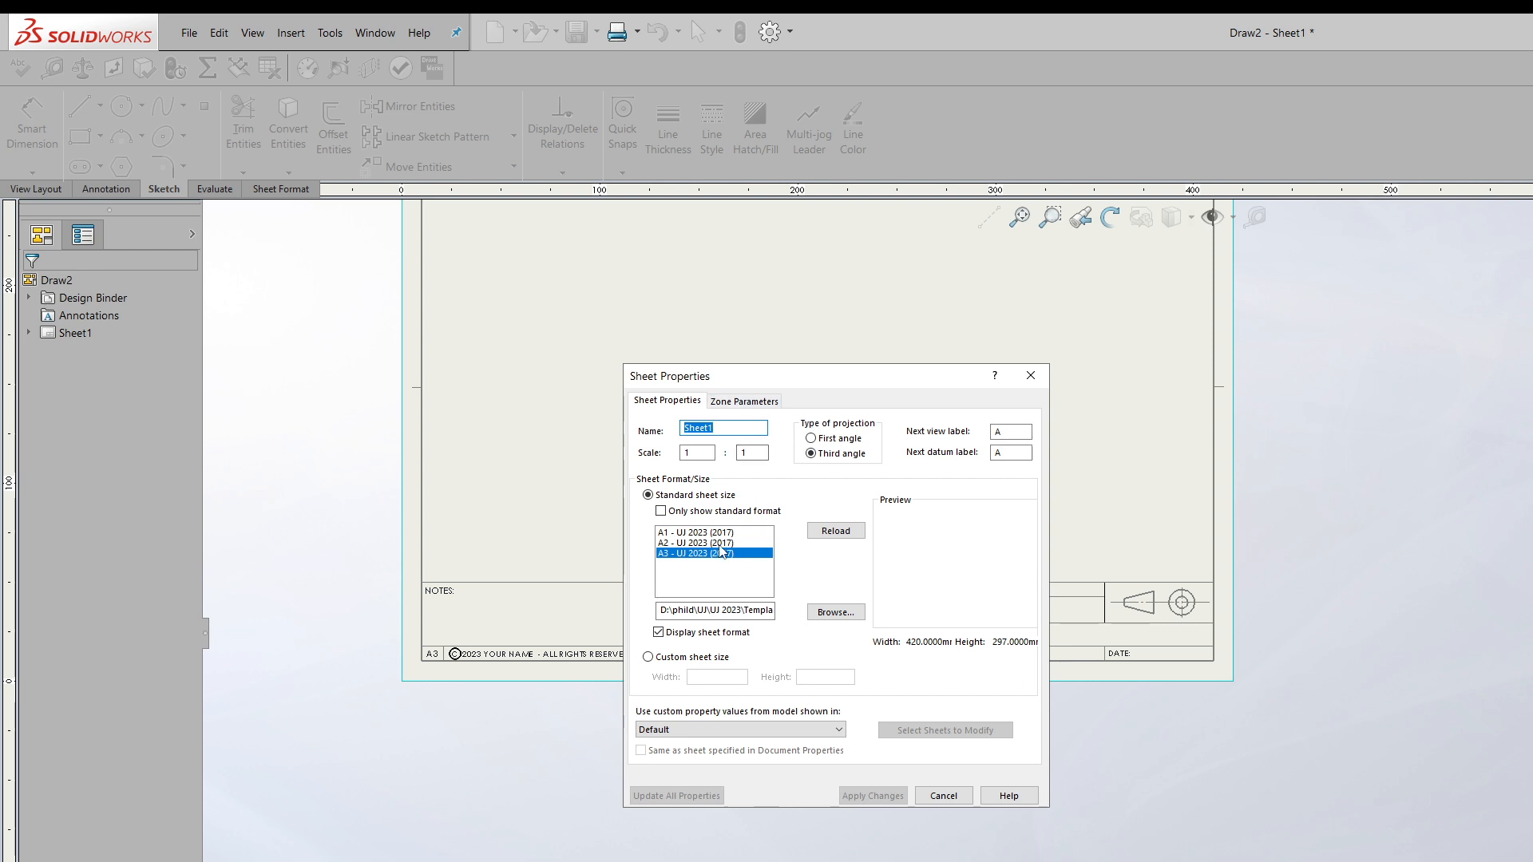
click(680, 543)
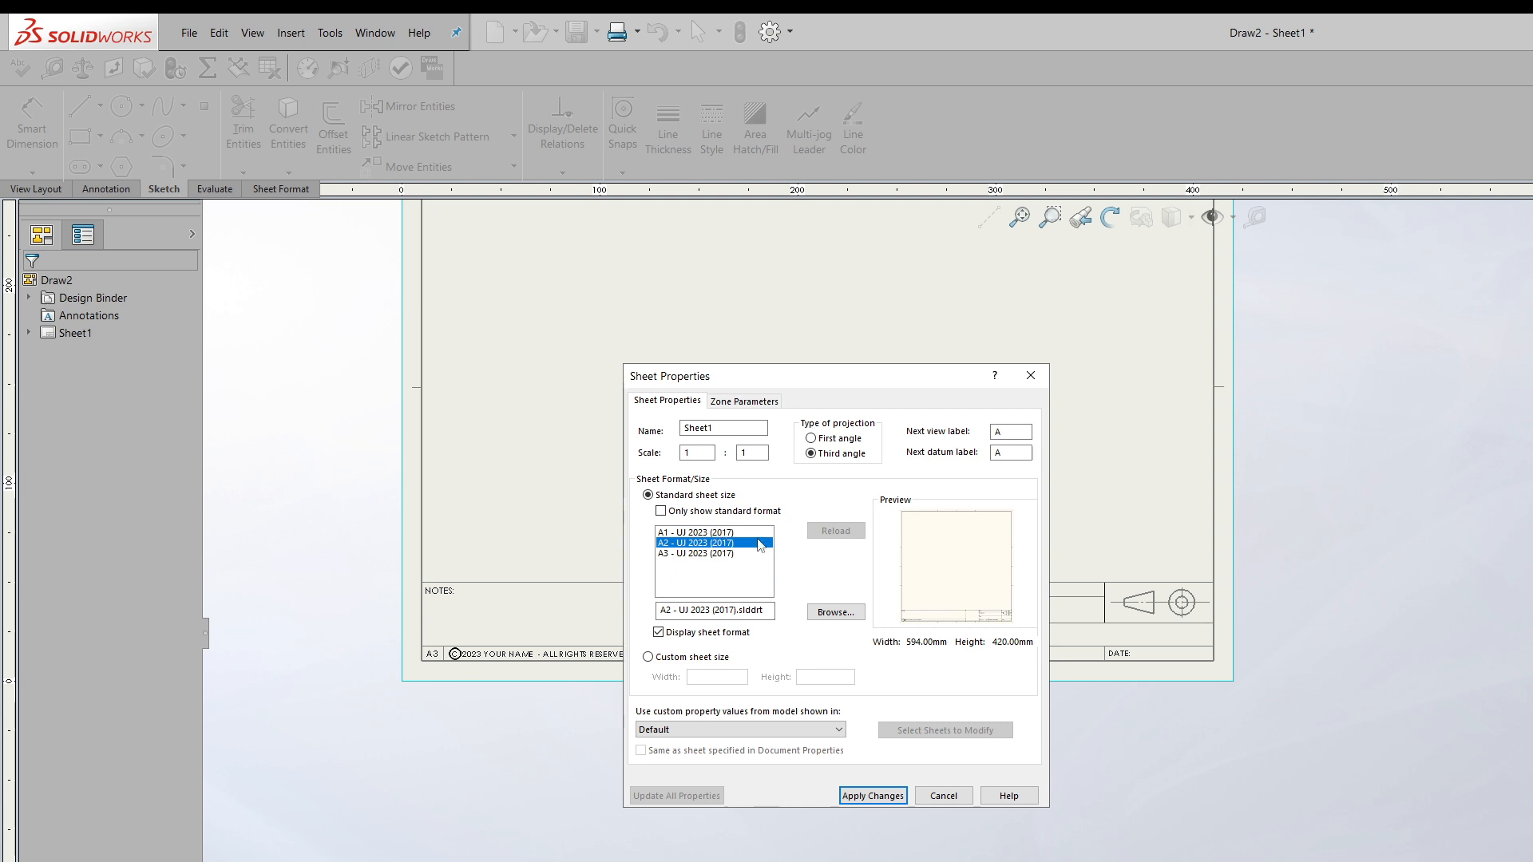
click(870, 796)
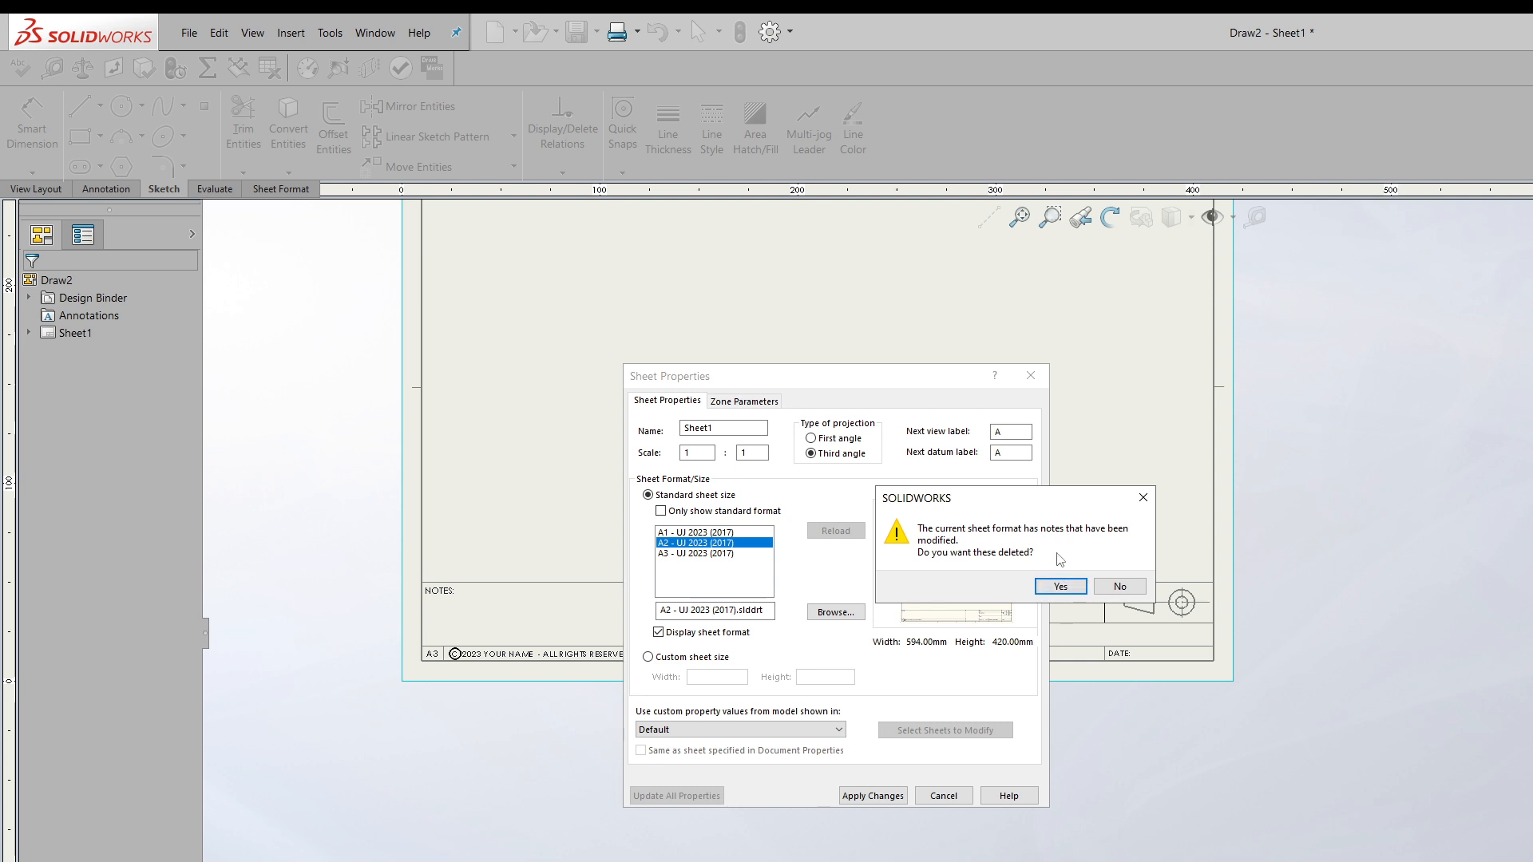
click(1059, 585)
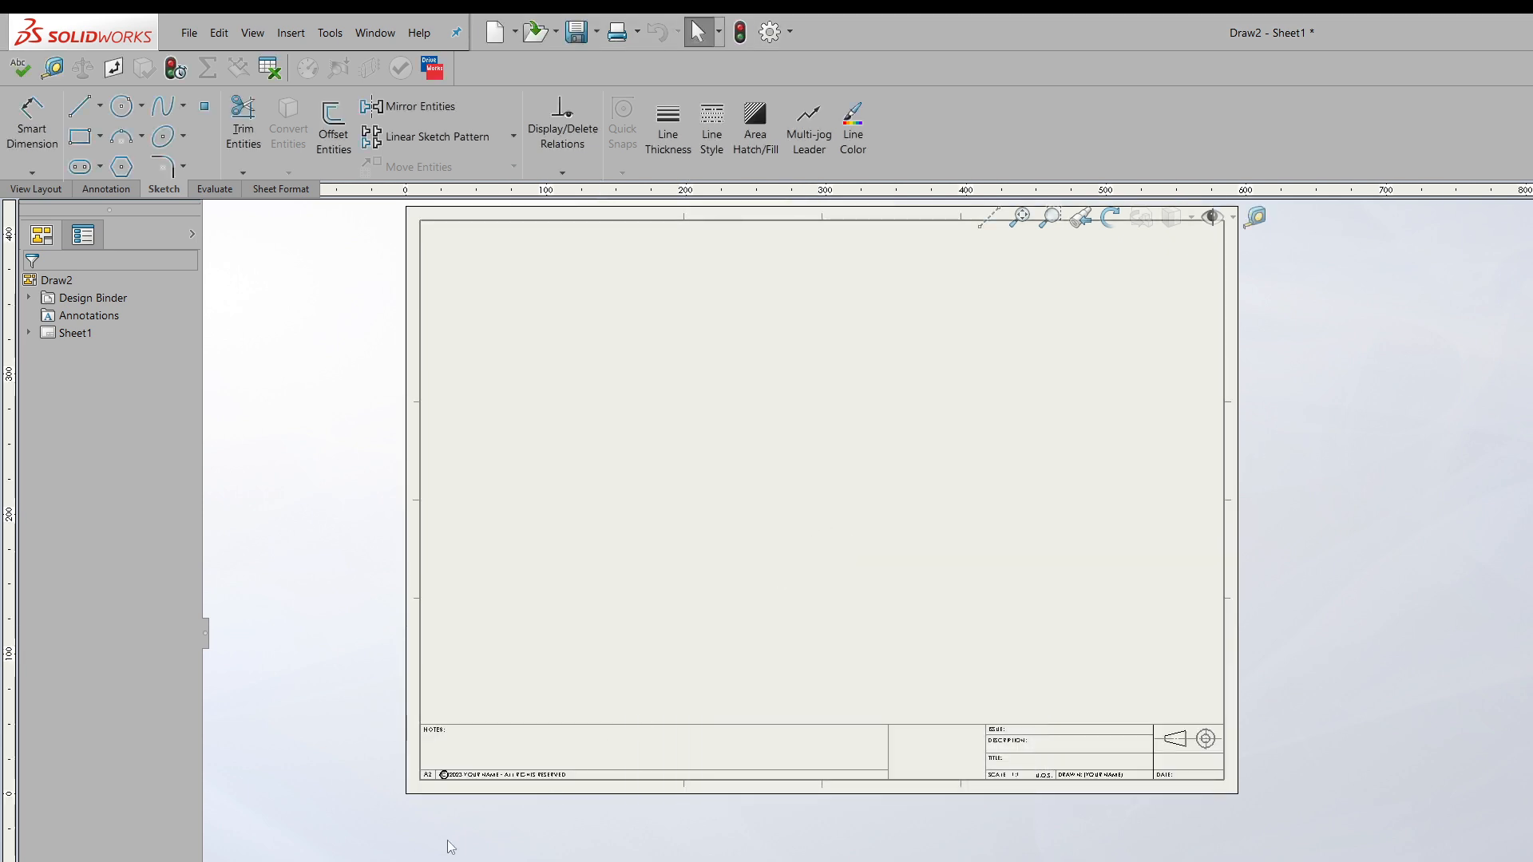
- Inspect the A2 sheet's title block and check the overall drafting standard in the document properties
scroll(471, 798, down, 2)
scroll(846, 710, down, 2)
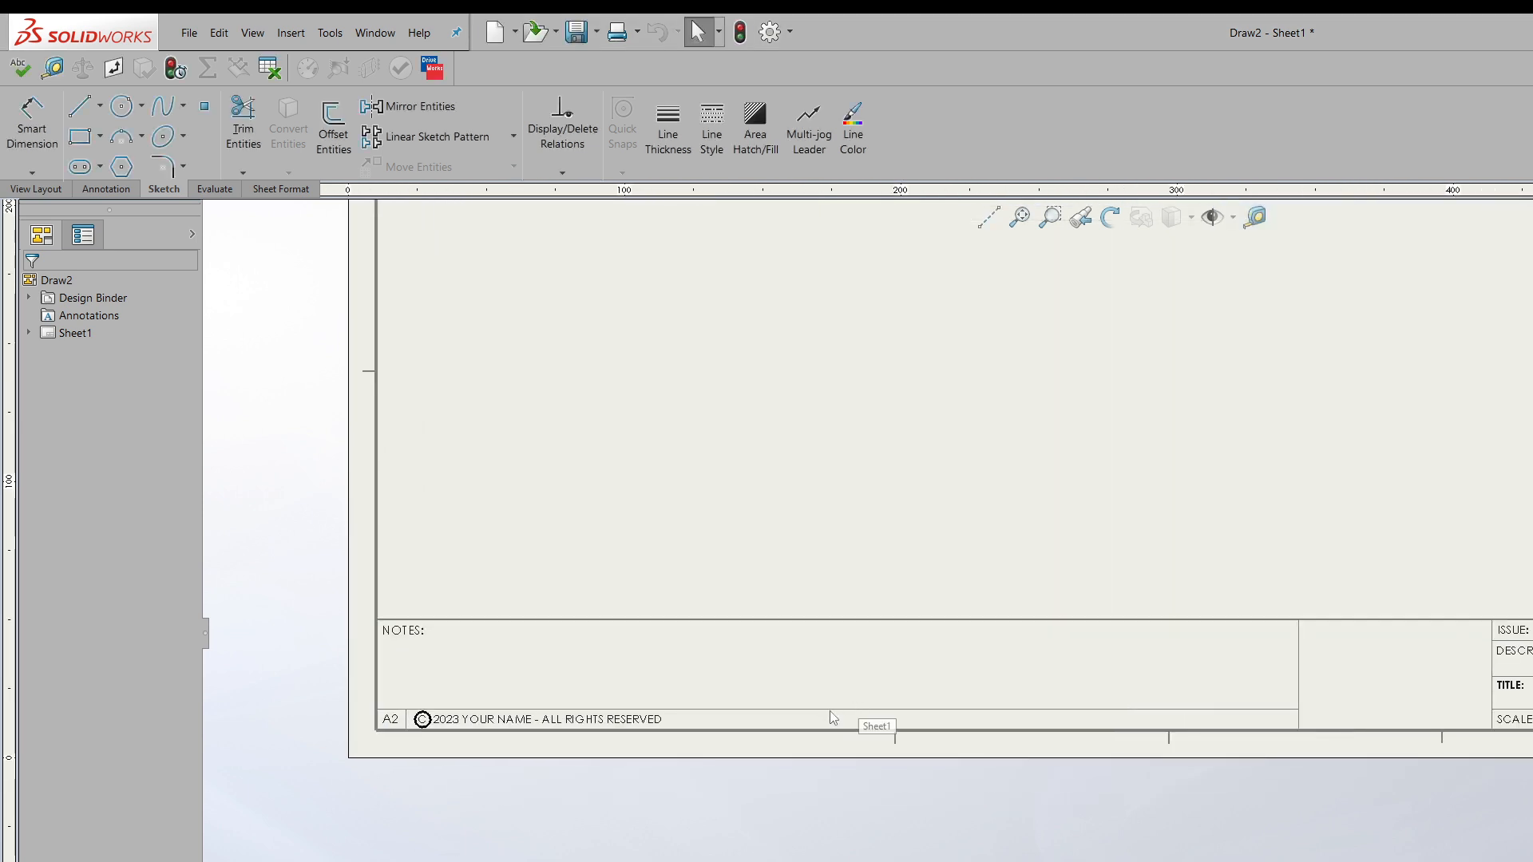
scroll(715, 716, up, 4)
scroll(931, 547, down, 3)
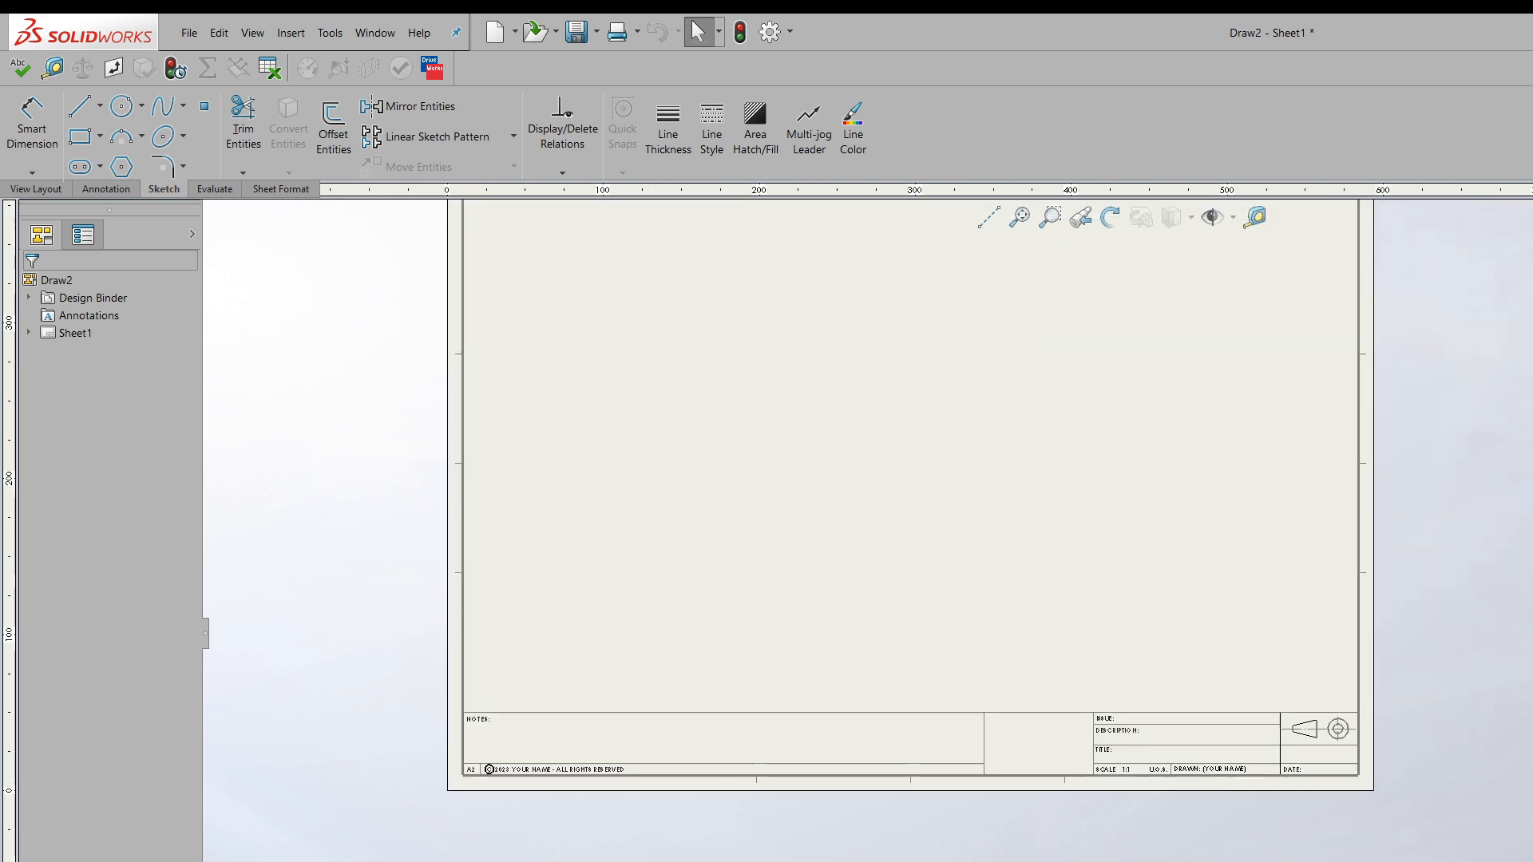
click(770, 31)
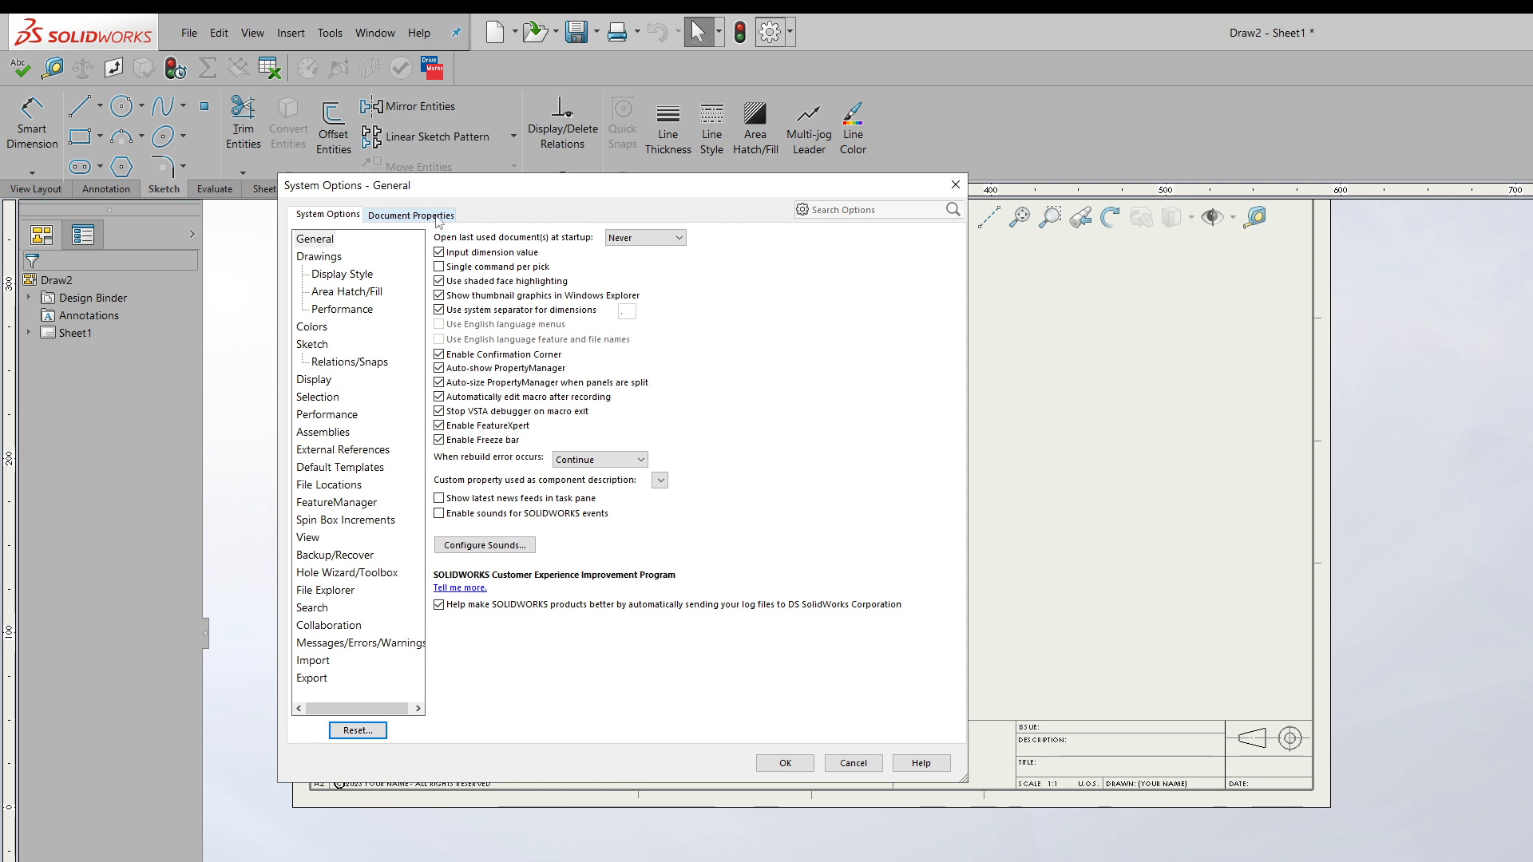
click(437, 217)
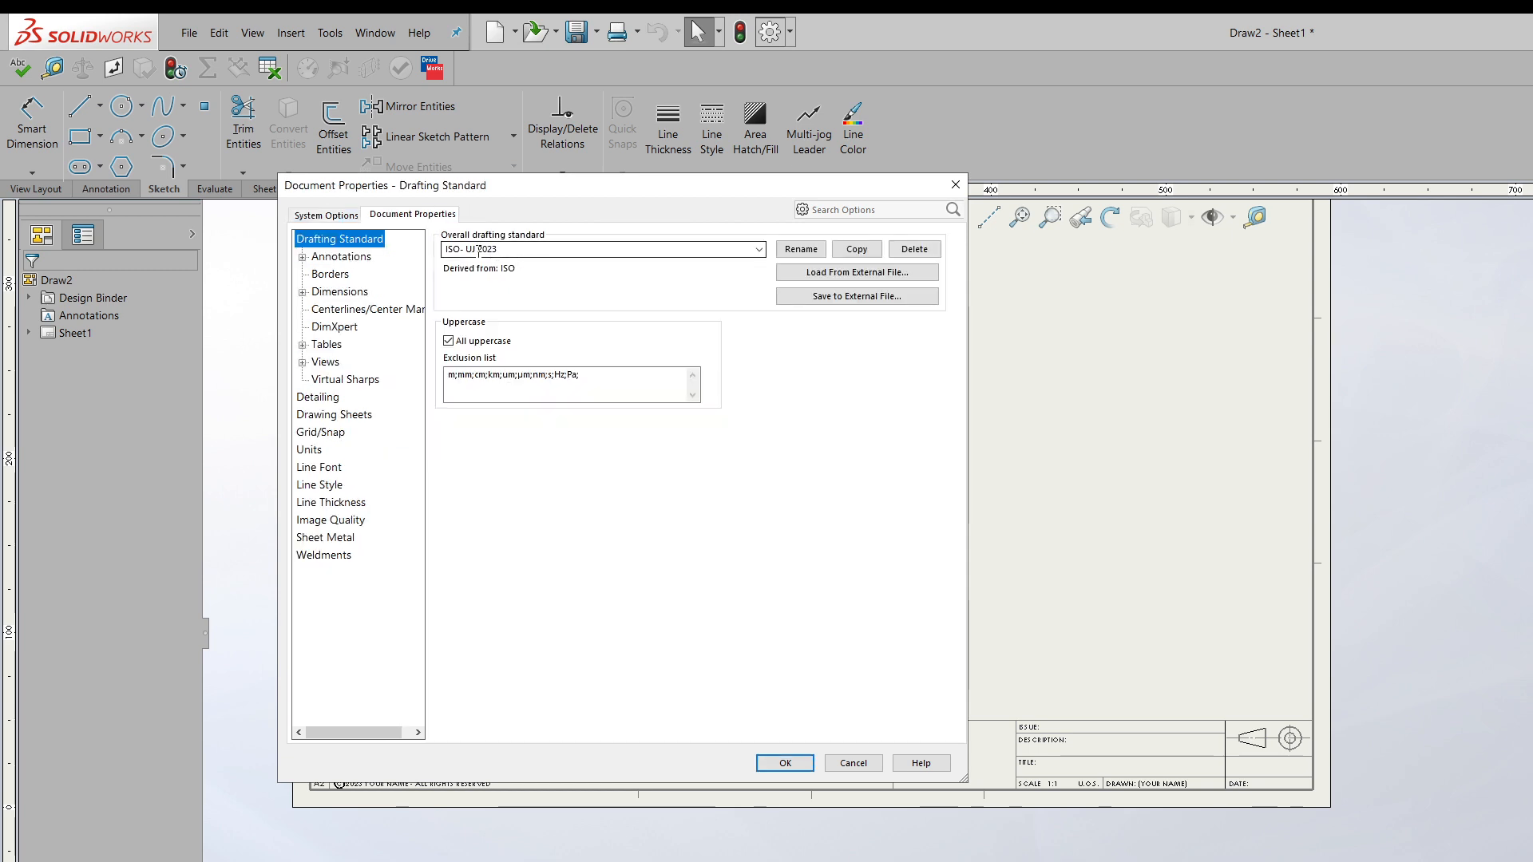
text(3)
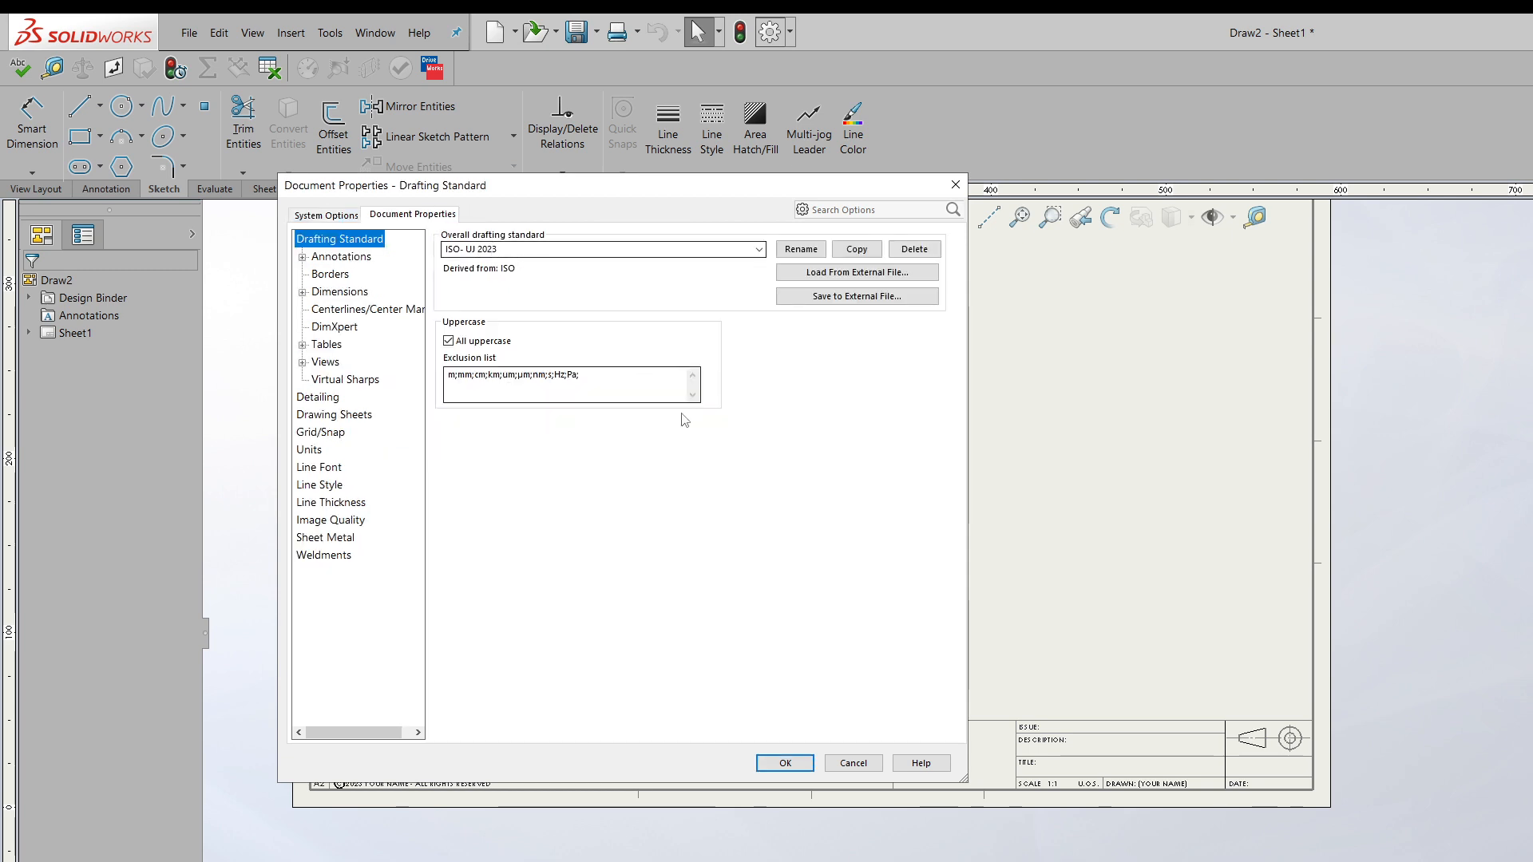
click(785, 762)
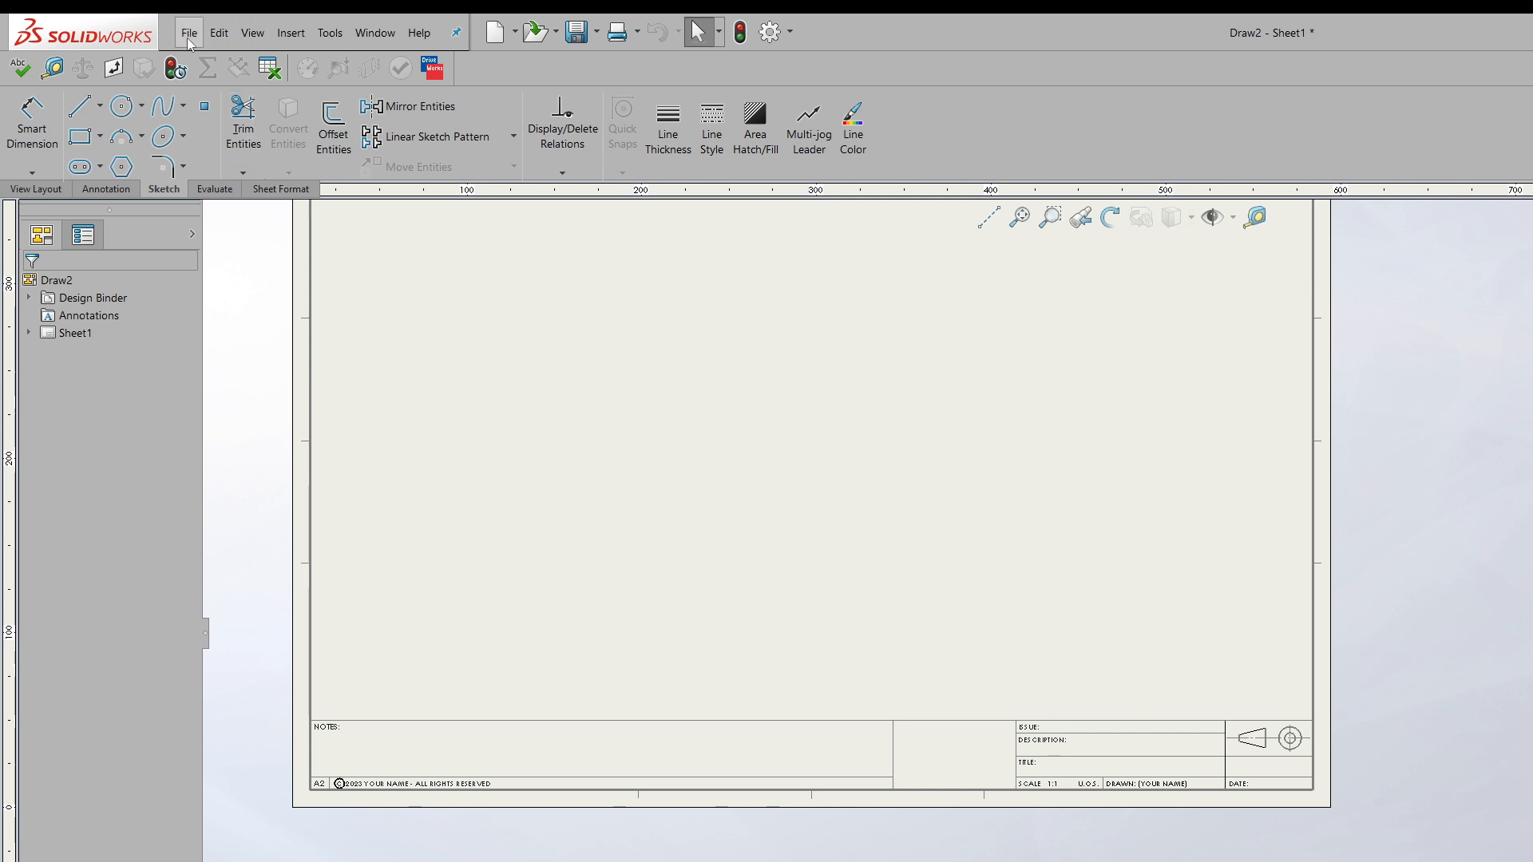
- Save the sheet format over the existing A2 - UJ 2023 (2017).slddrt in the Templates & Settings folder
click(189, 35)
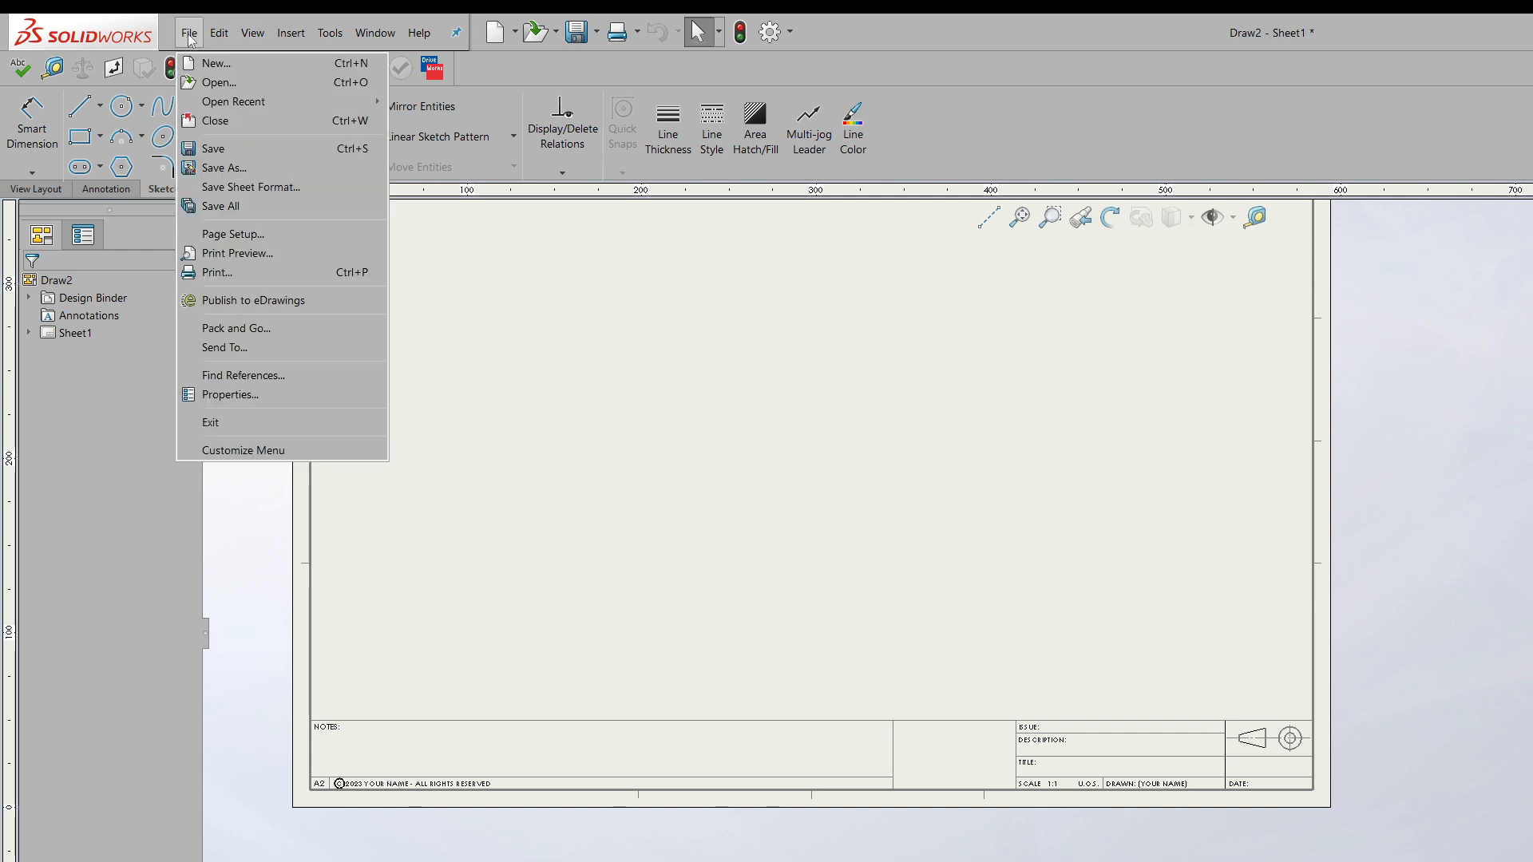
click(217, 186)
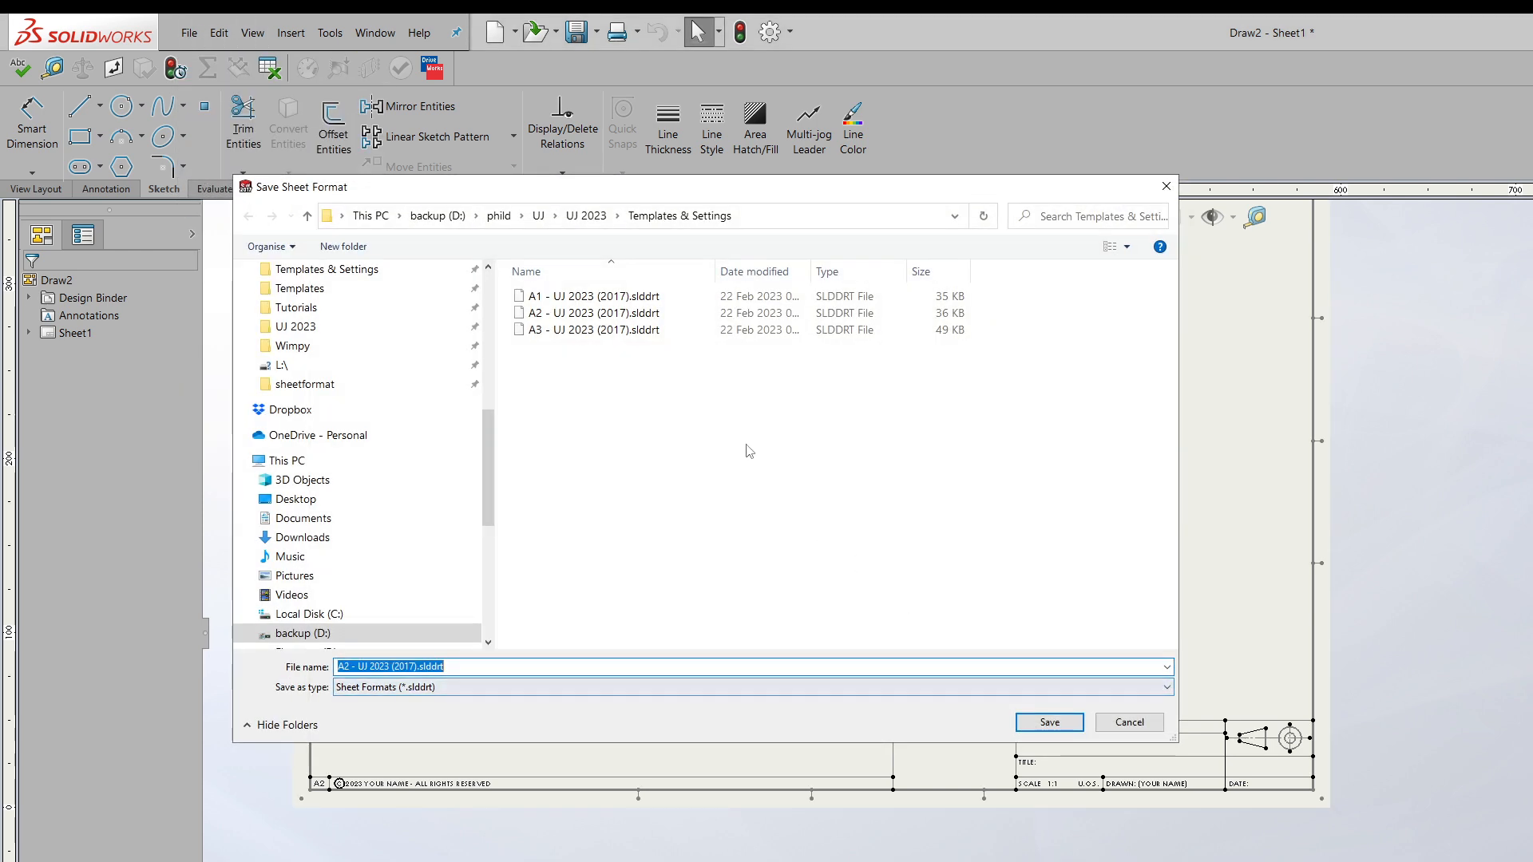
double_click(562, 314)
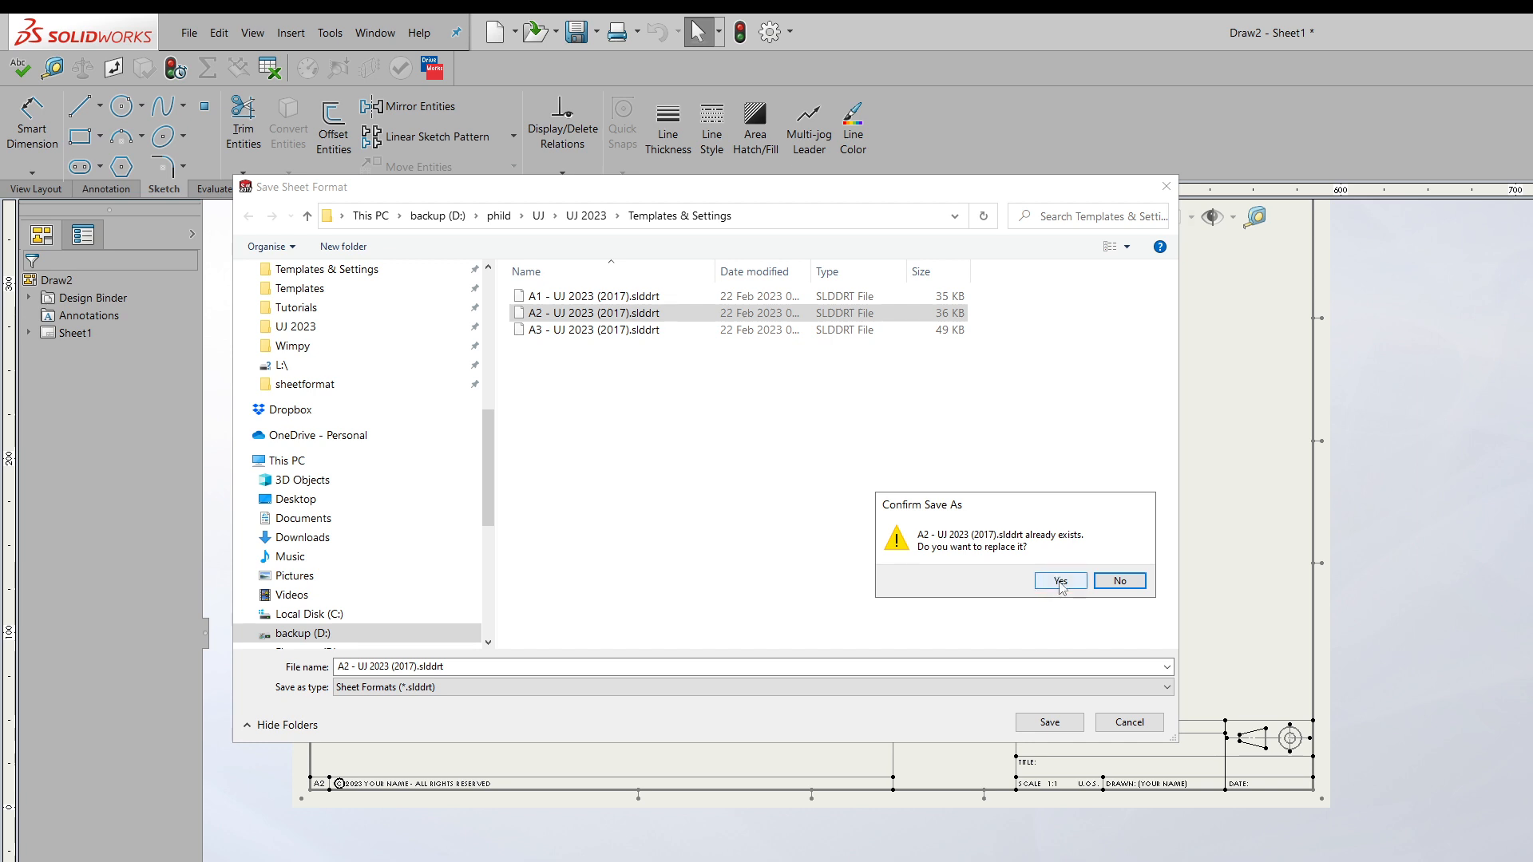
click(1060, 582)
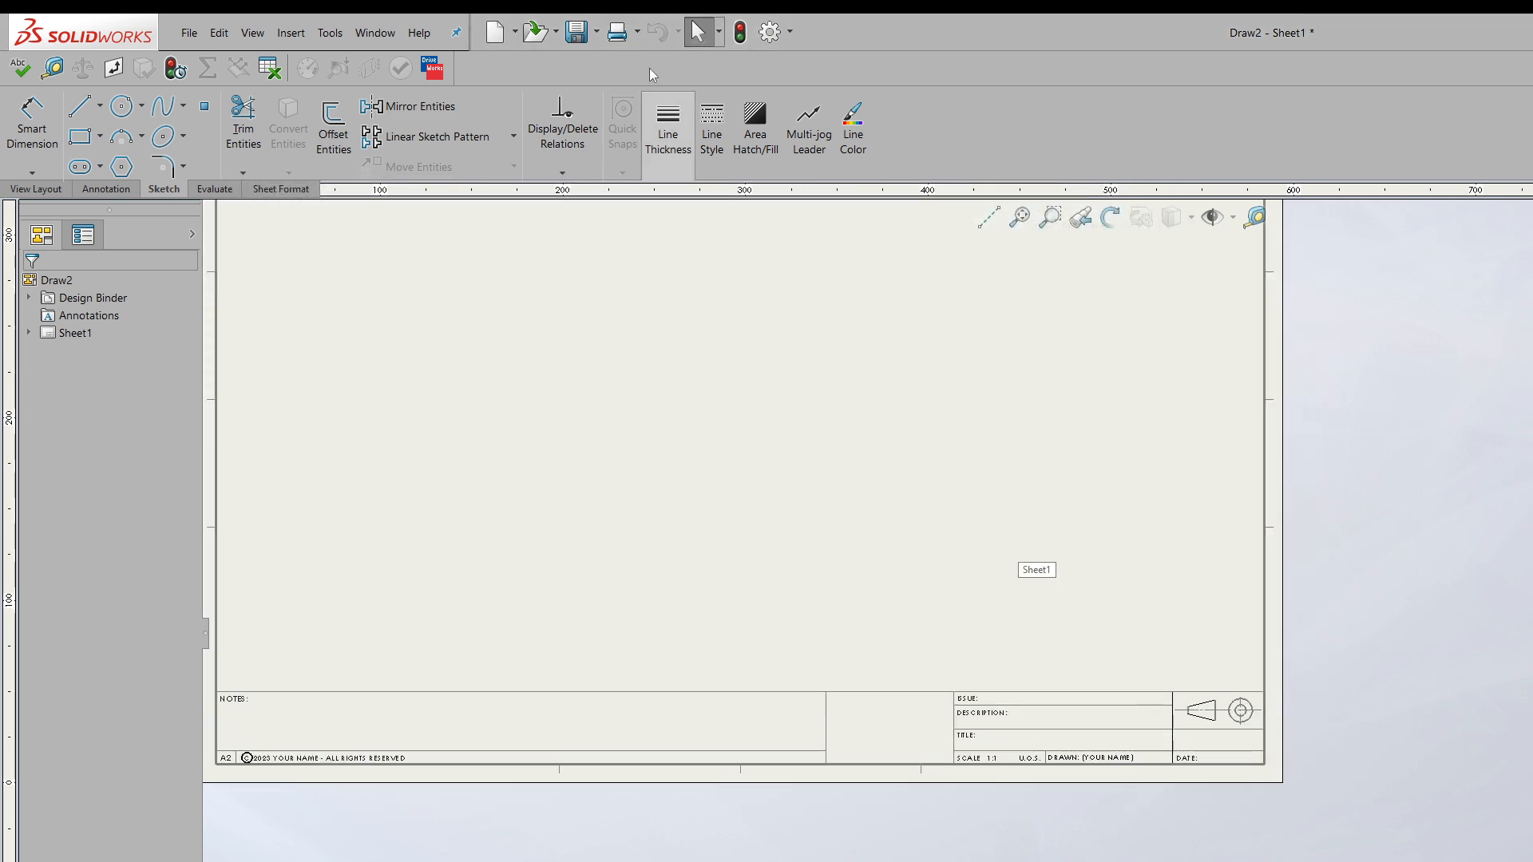
- Set the drawing's sheet format for new sheets to A1 - UJ 2023 (2017).slddrt from the Templates & Settings folder
click(770, 32)
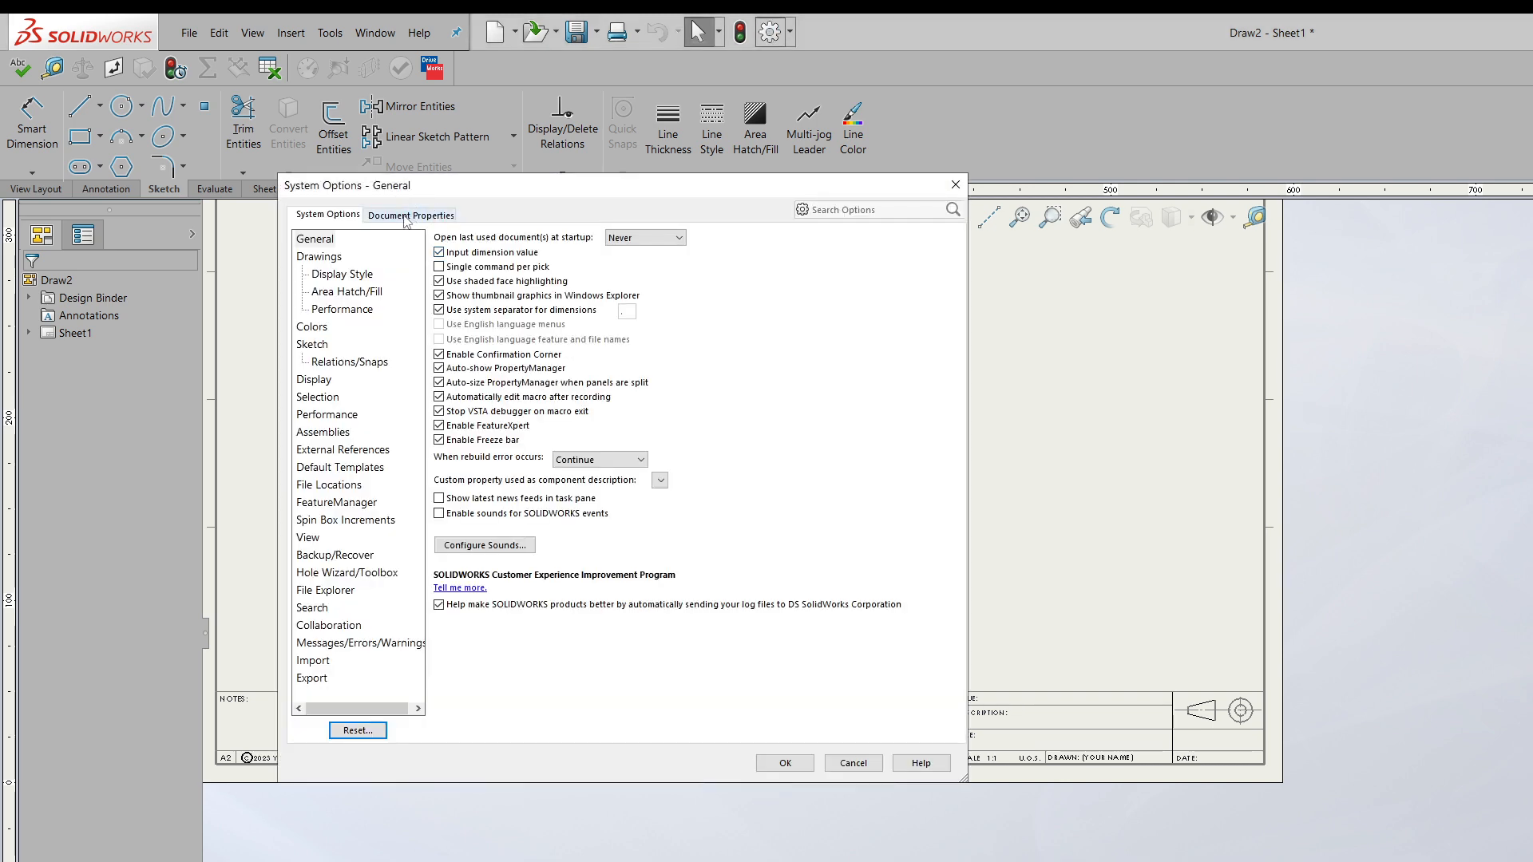
click(409, 216)
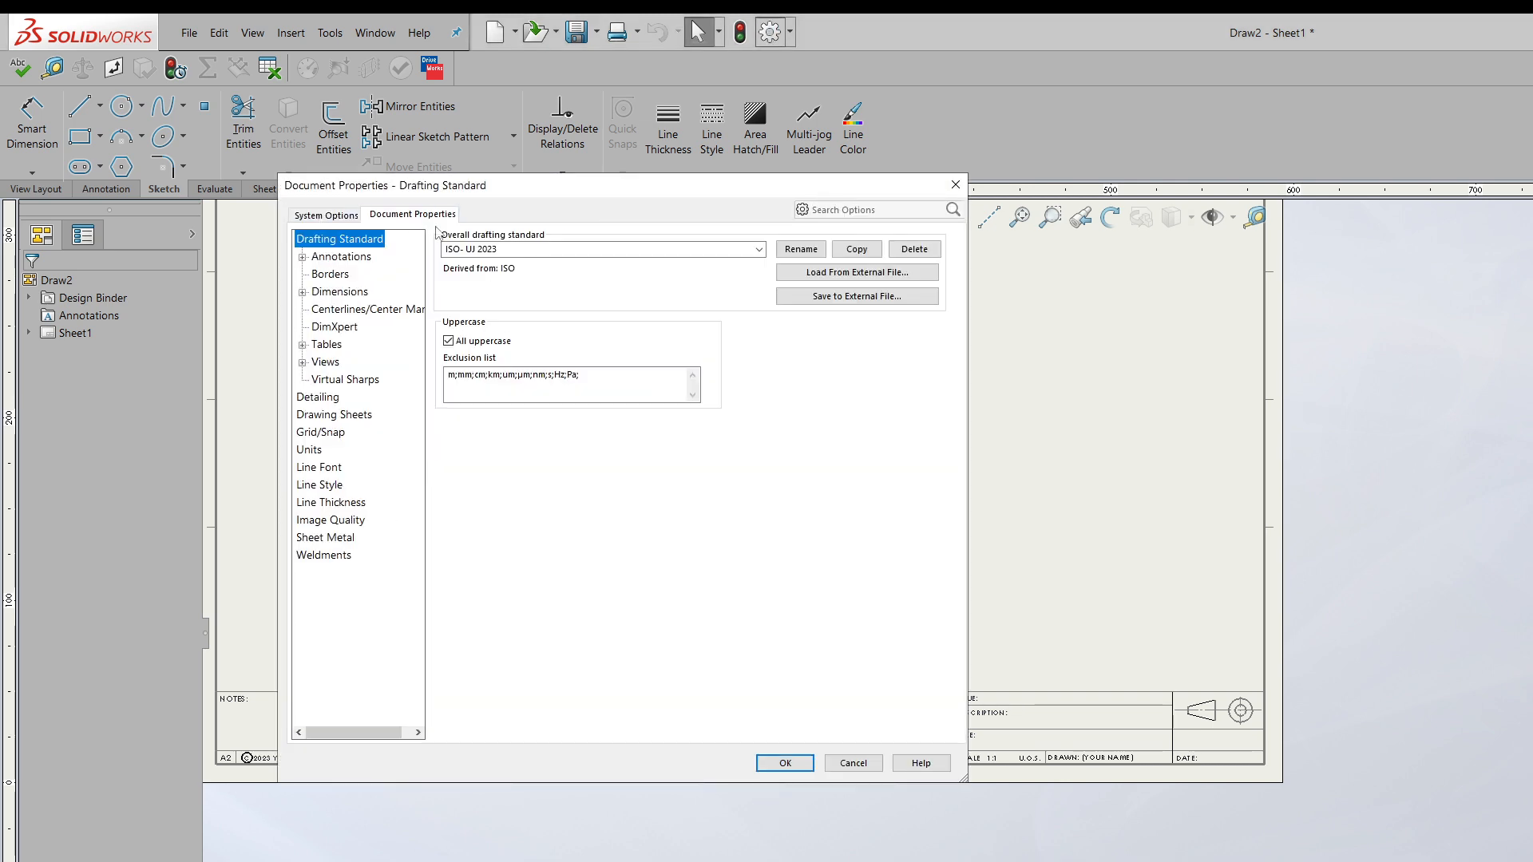
click(327, 416)
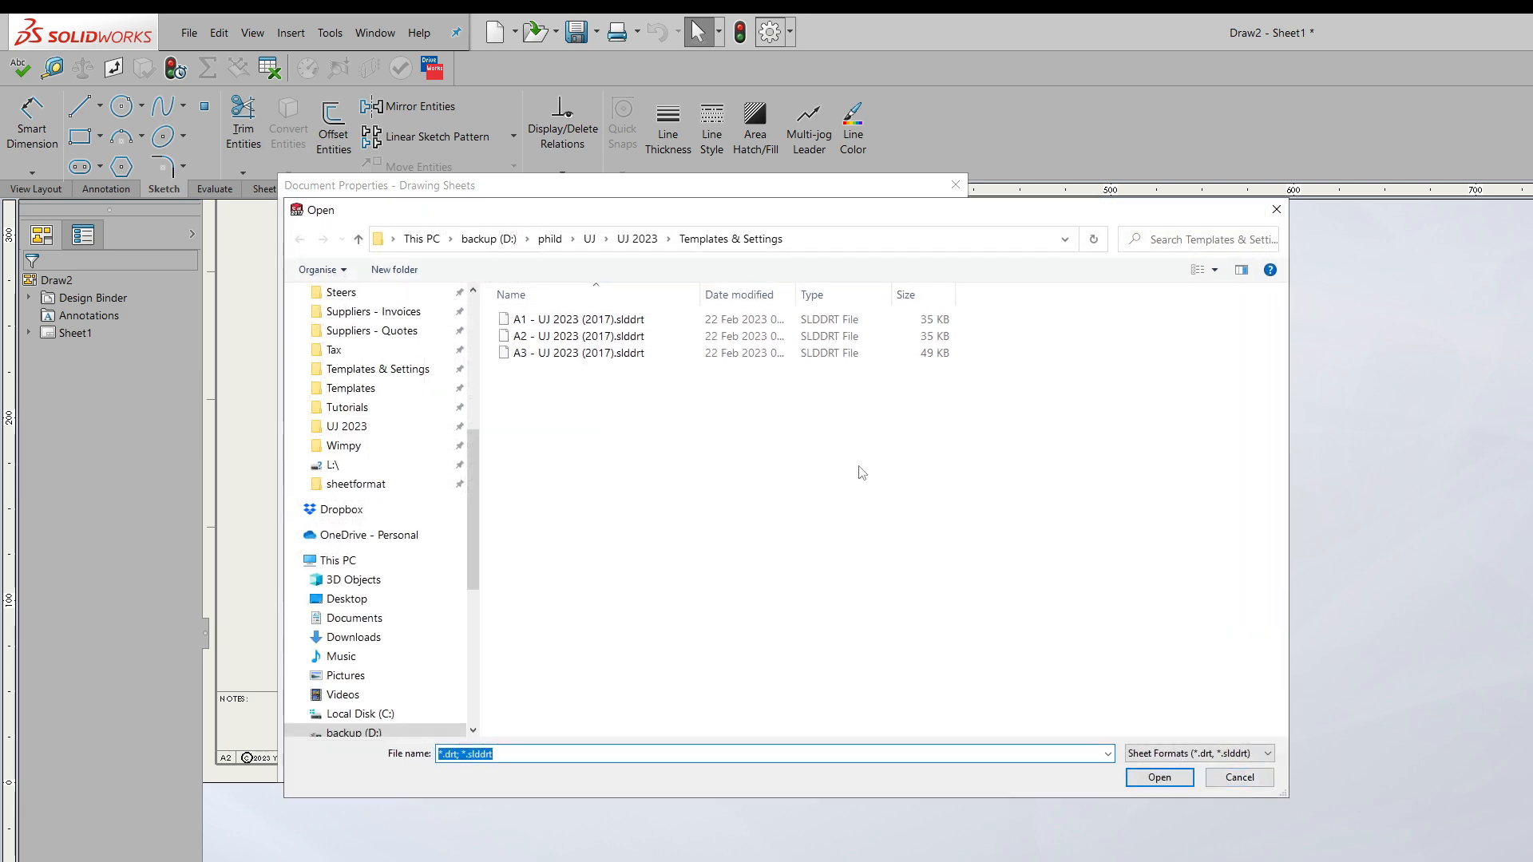
double_click(557, 325)
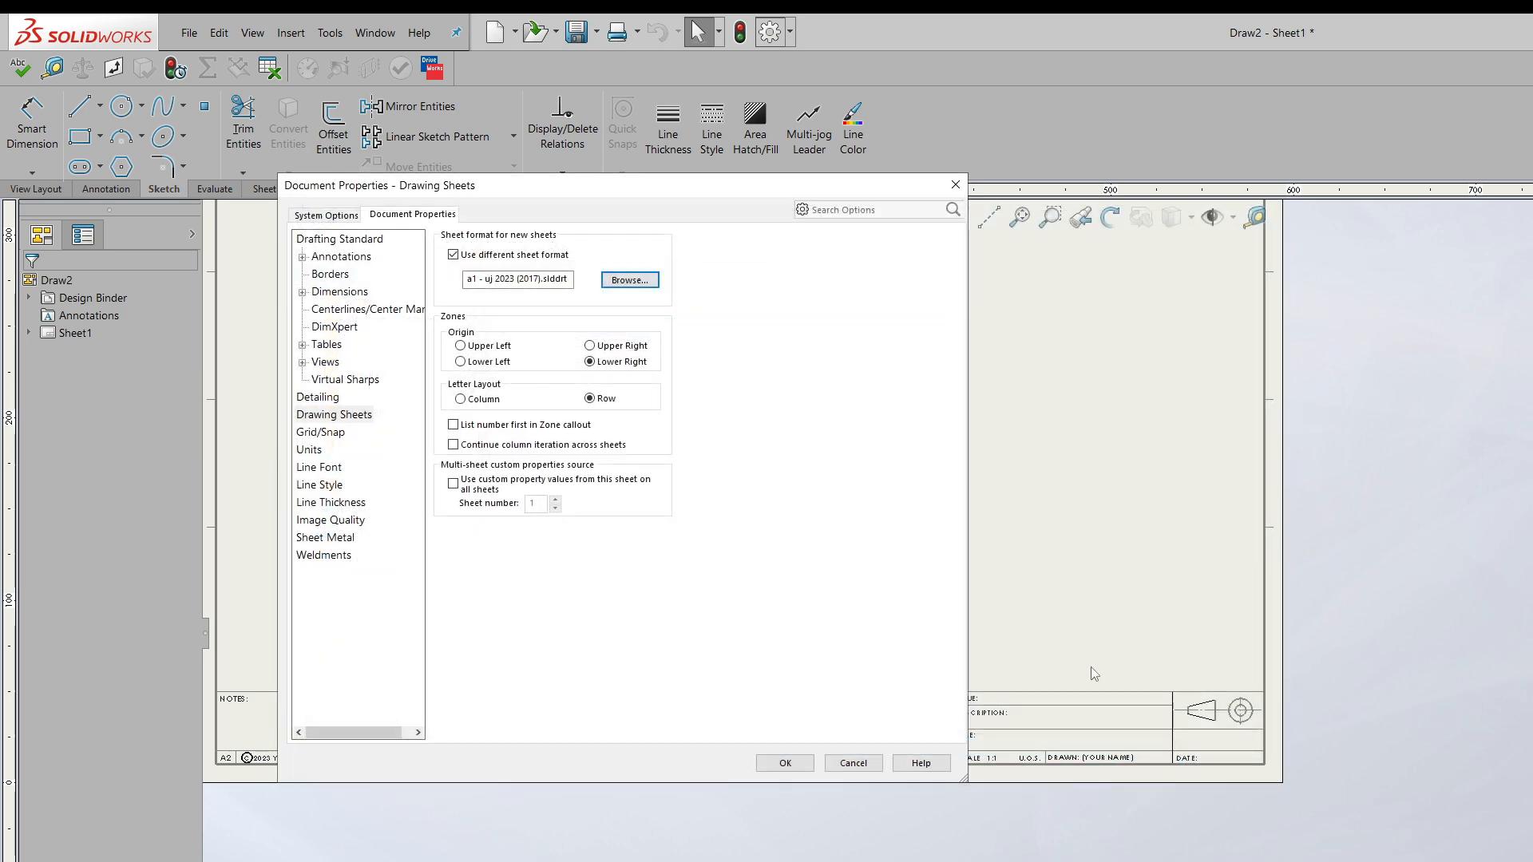
click(790, 763)
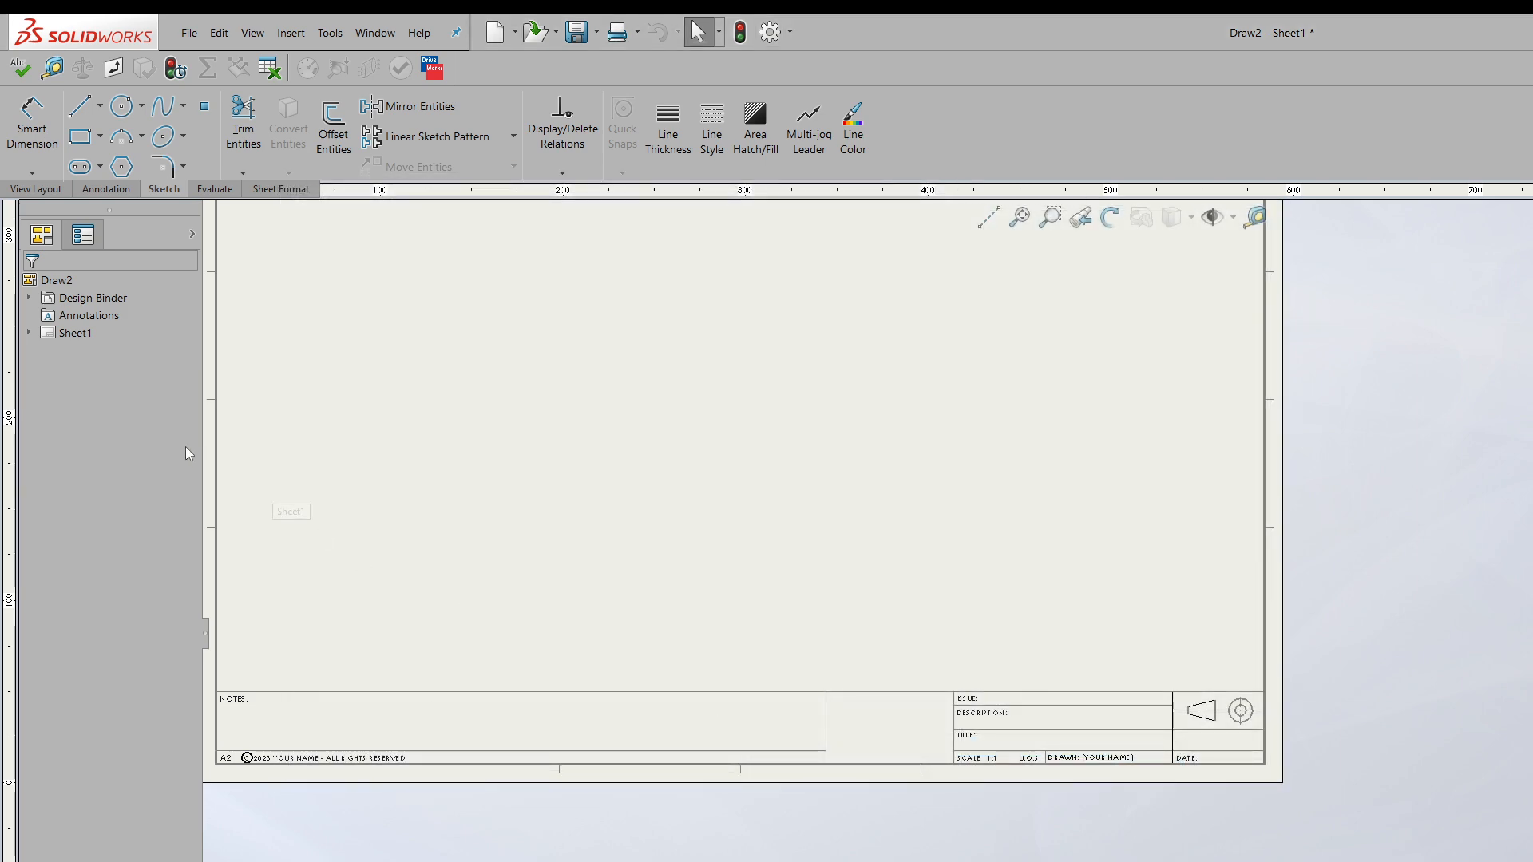
- Change Sheet1's format to A1 - UJ 2023 (2017) in its sheet properties and apply the change
click(70, 332)
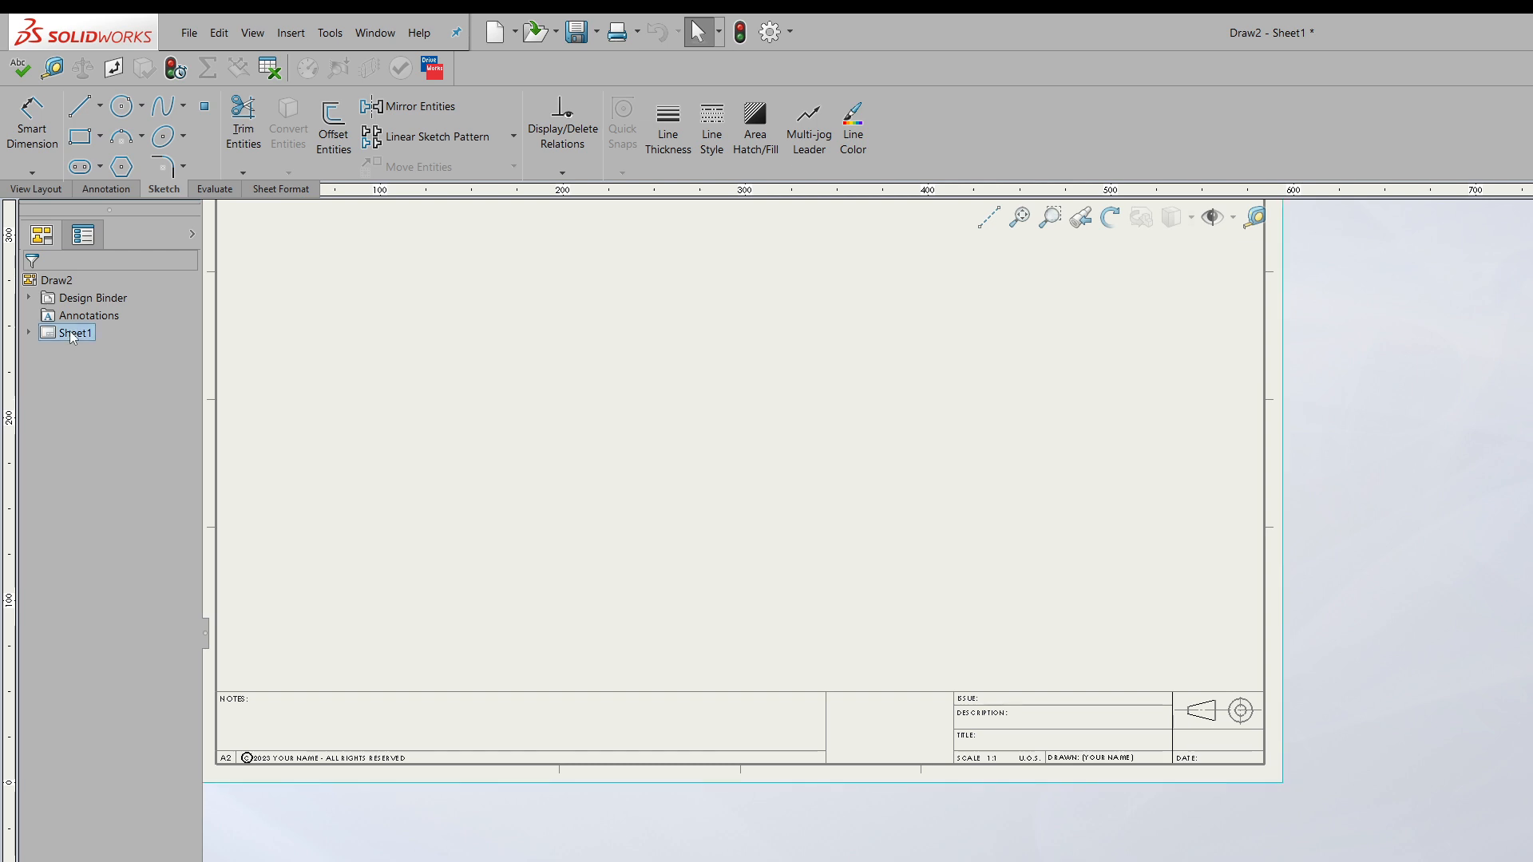
right_click(70, 332)
click(118, 457)
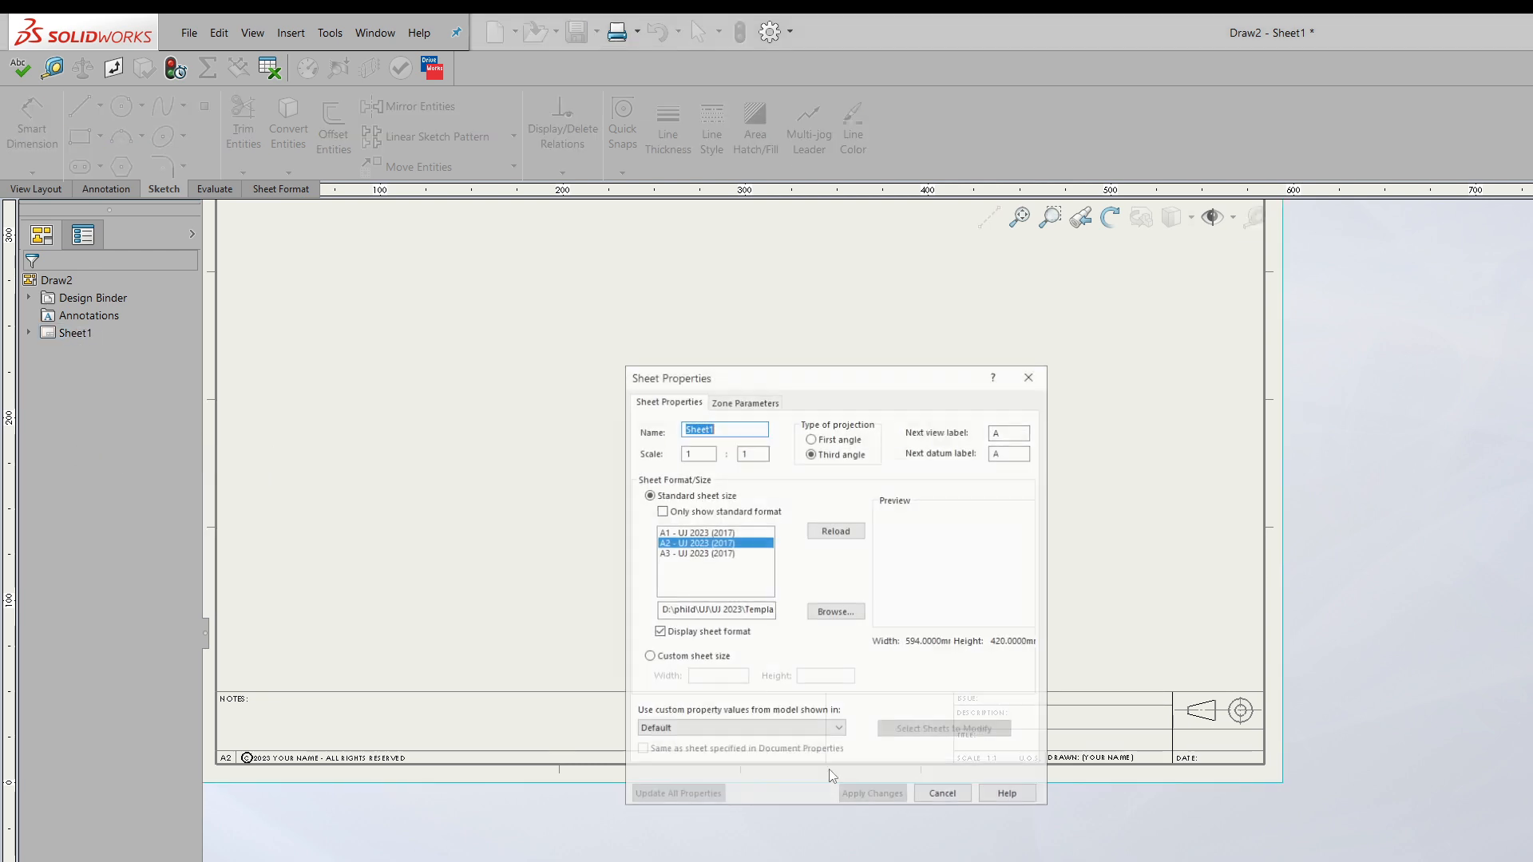
click(676, 533)
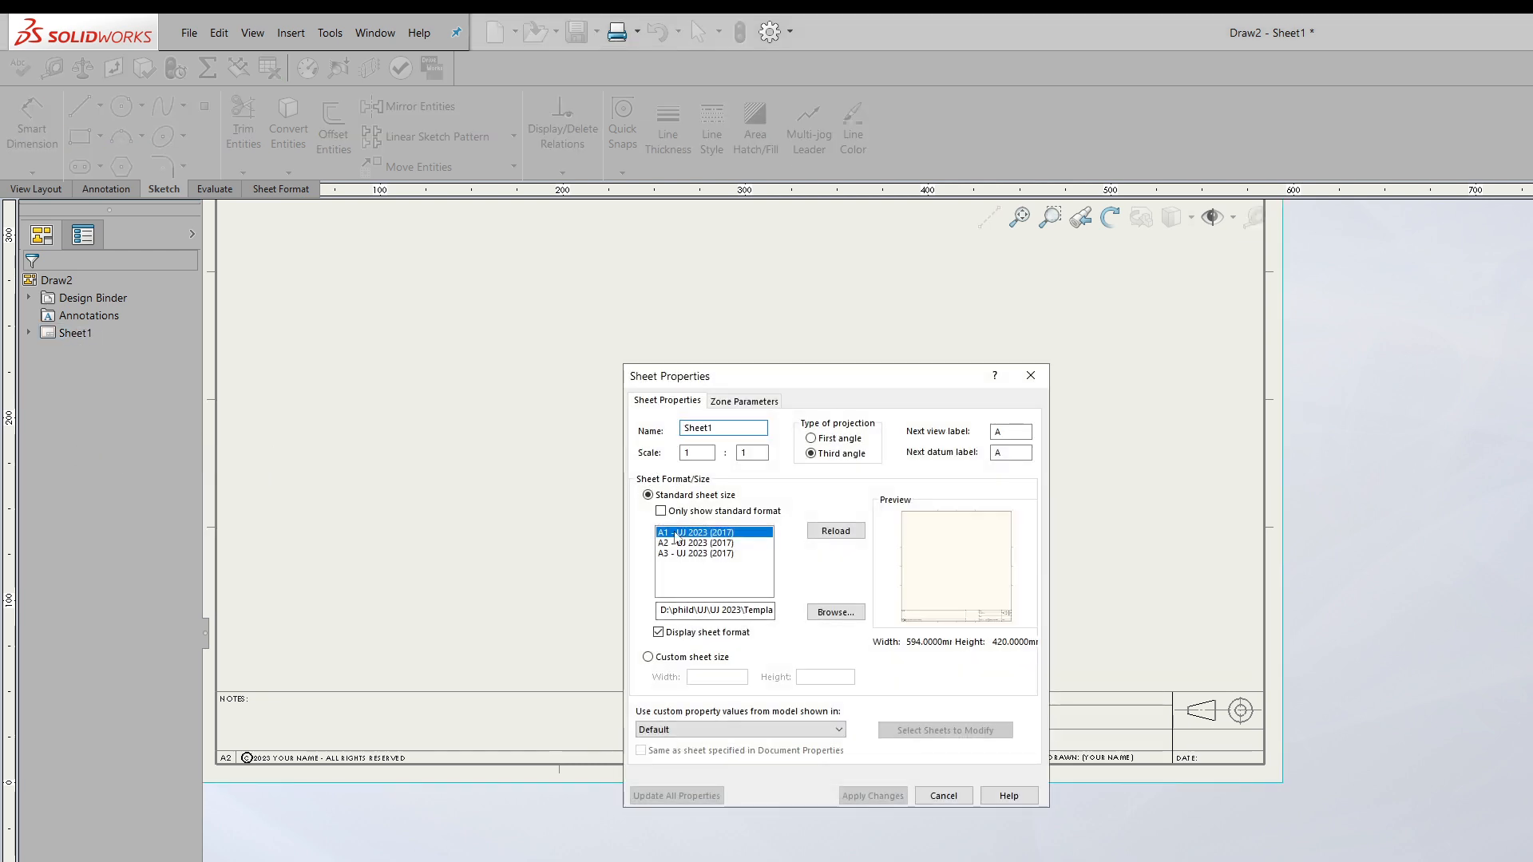
click(873, 796)
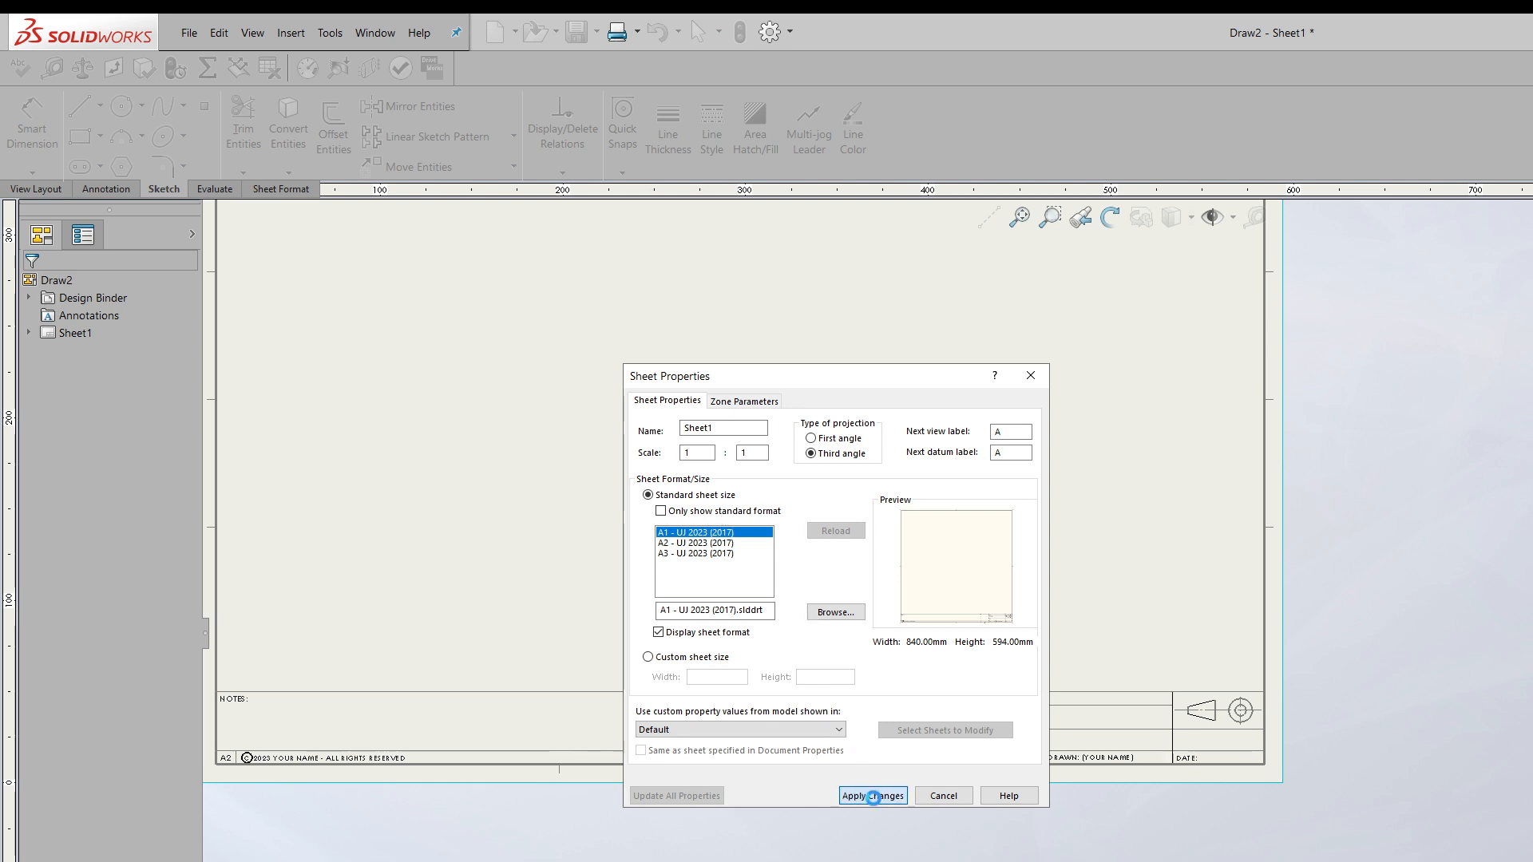
- Check the overall drafting standard in the document properties for the A1 sheet
click(769, 32)
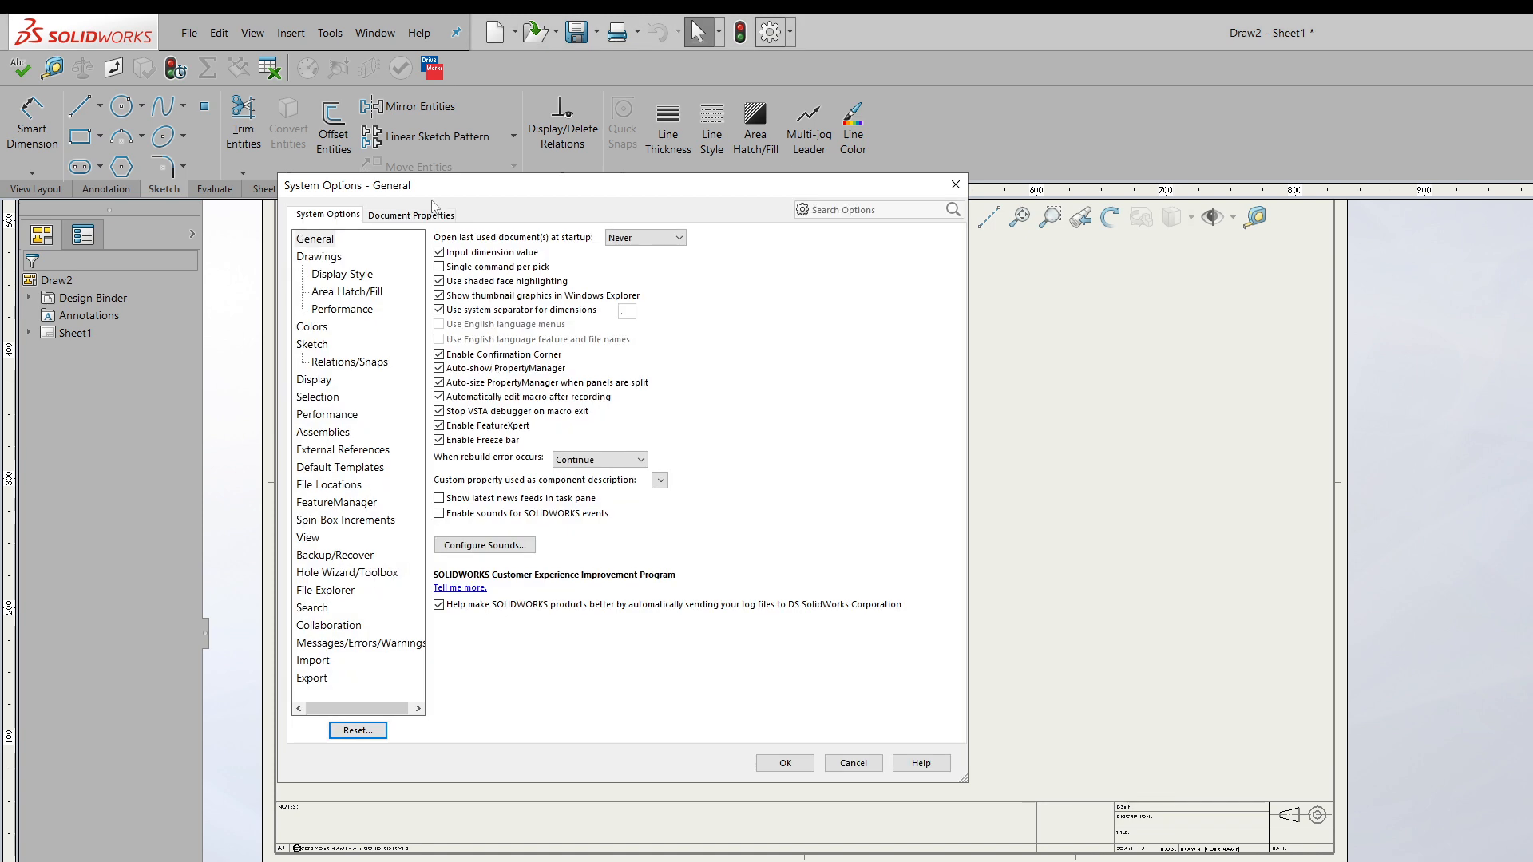
click(395, 215)
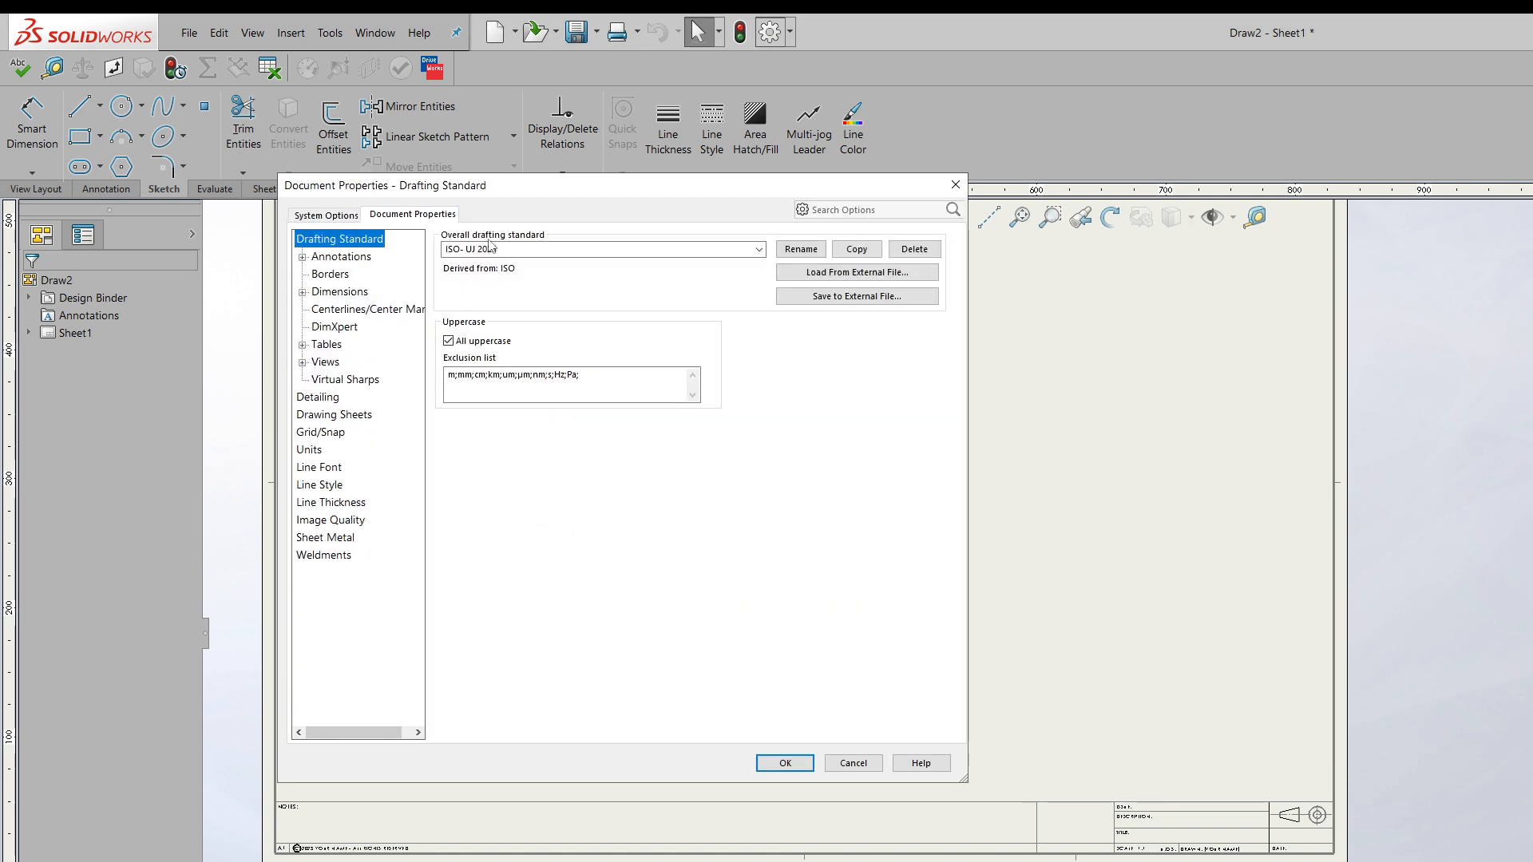
click(787, 763)
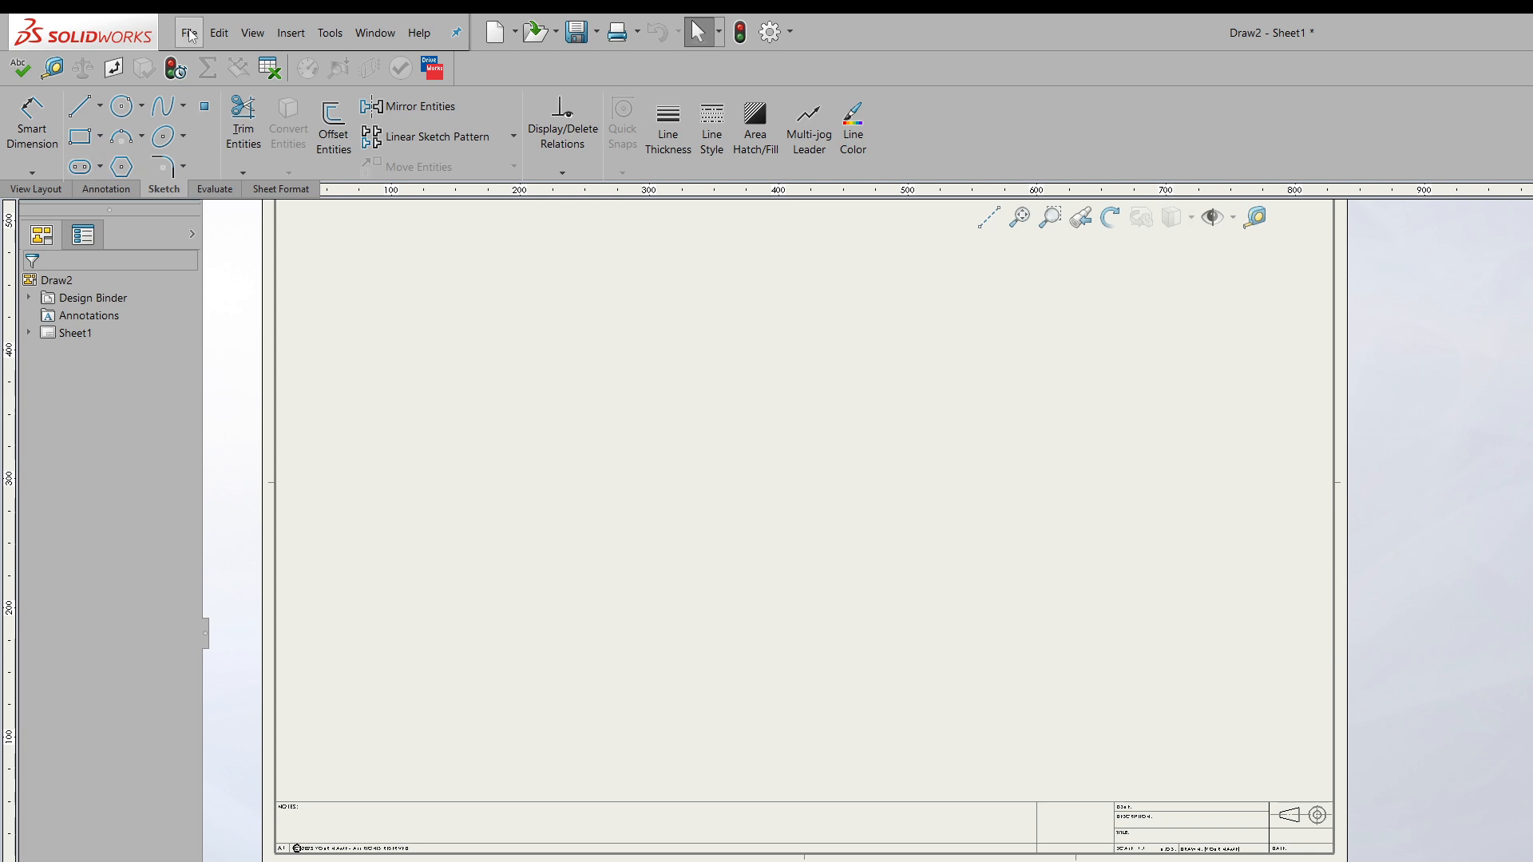
- Save the sheet format over the existing A1 - UJ 2023 (2017).slddrt in the Templates & Settings folder
click(190, 34)
click(220, 185)
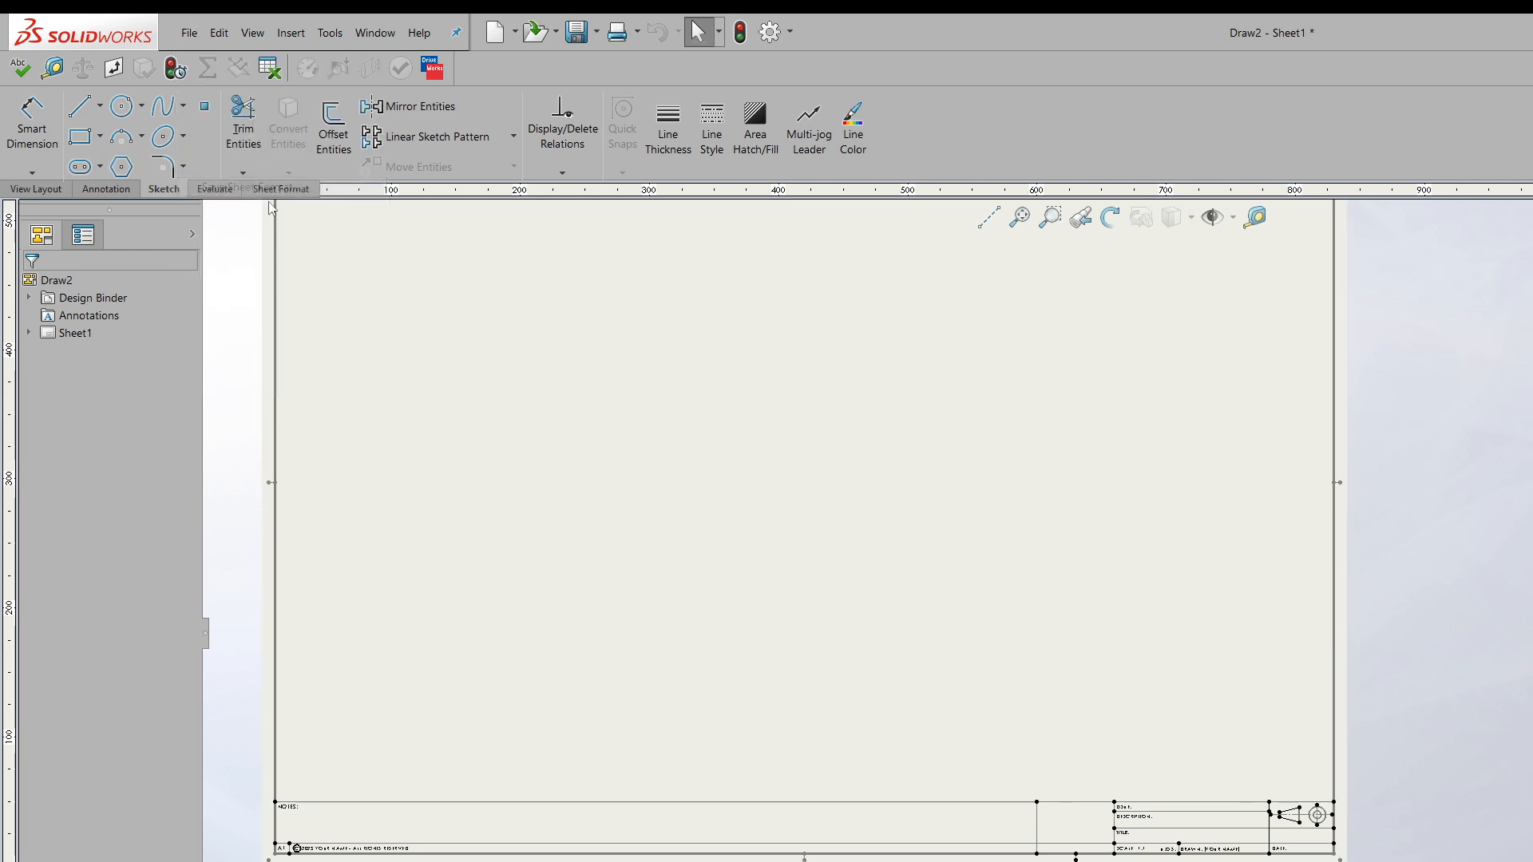
double_click(585, 295)
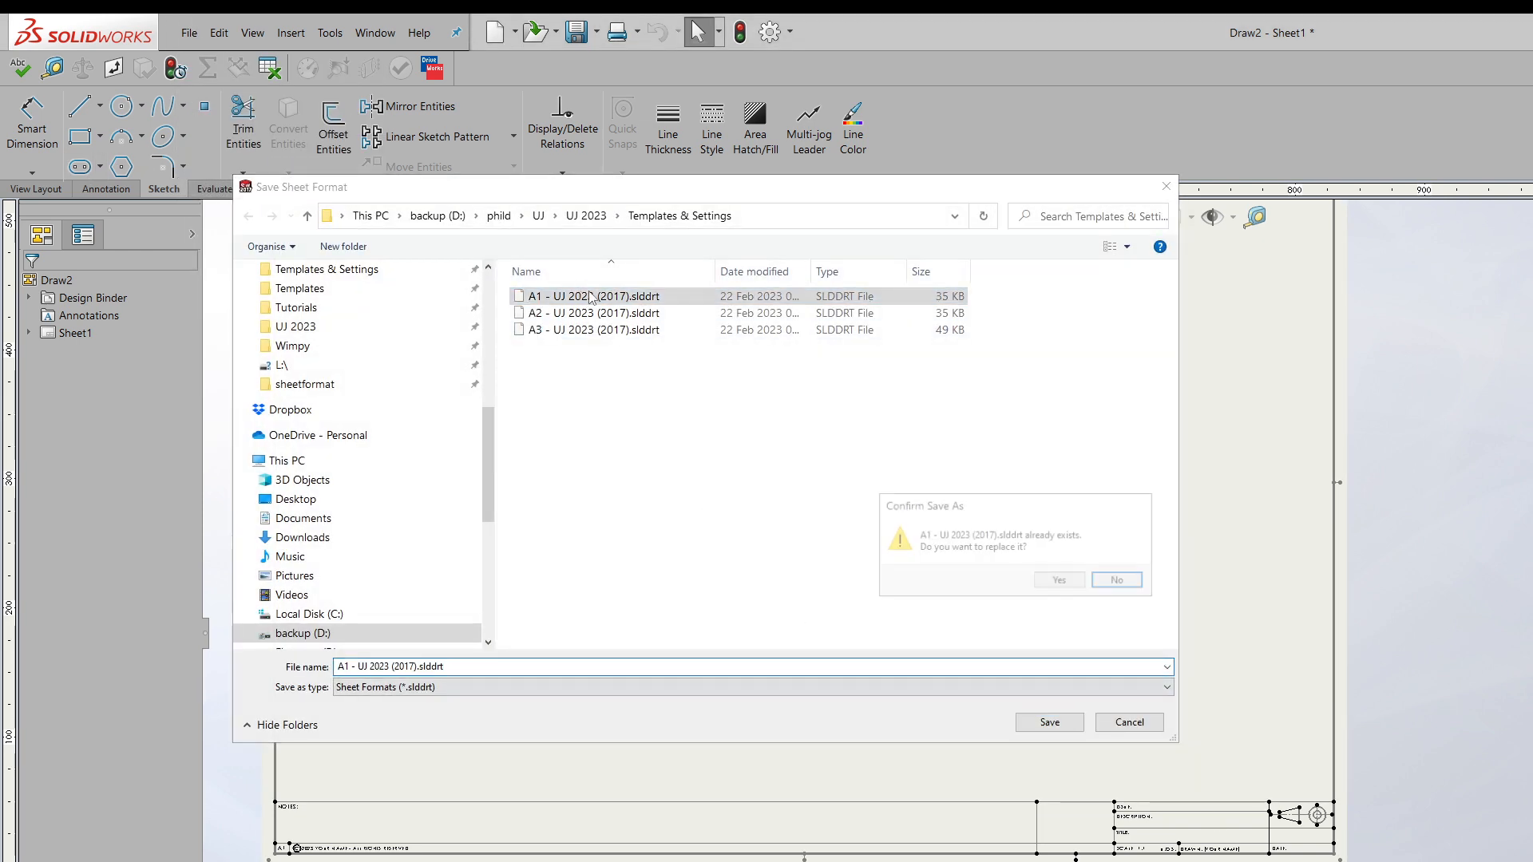
click(1048, 581)
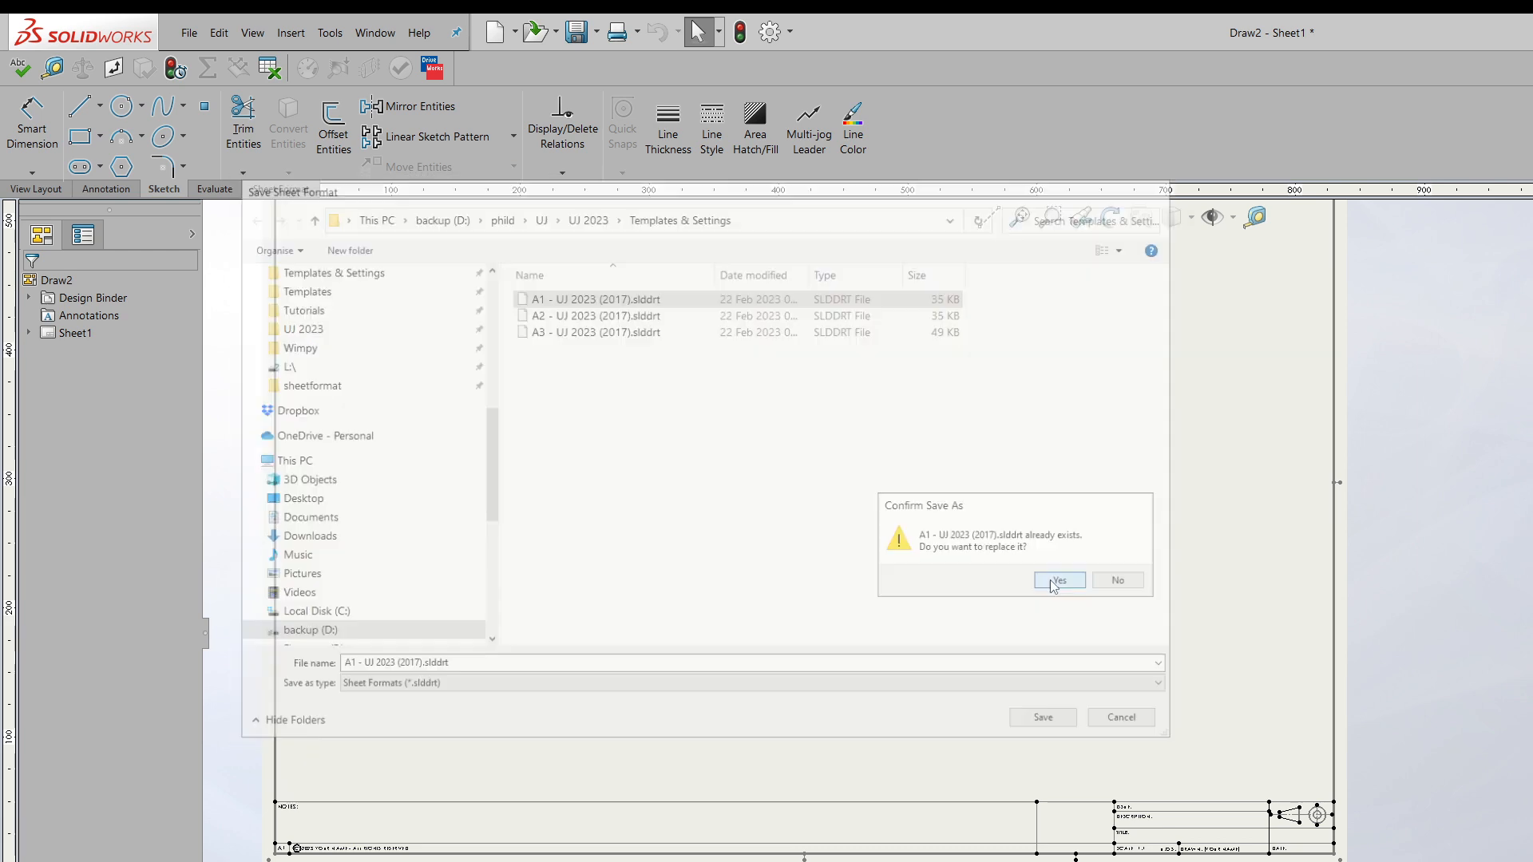